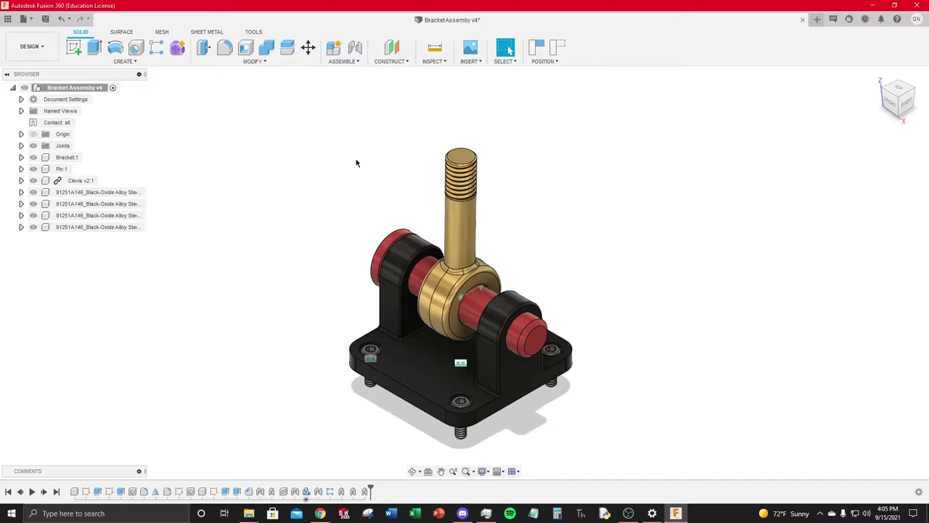
click(117, 62)
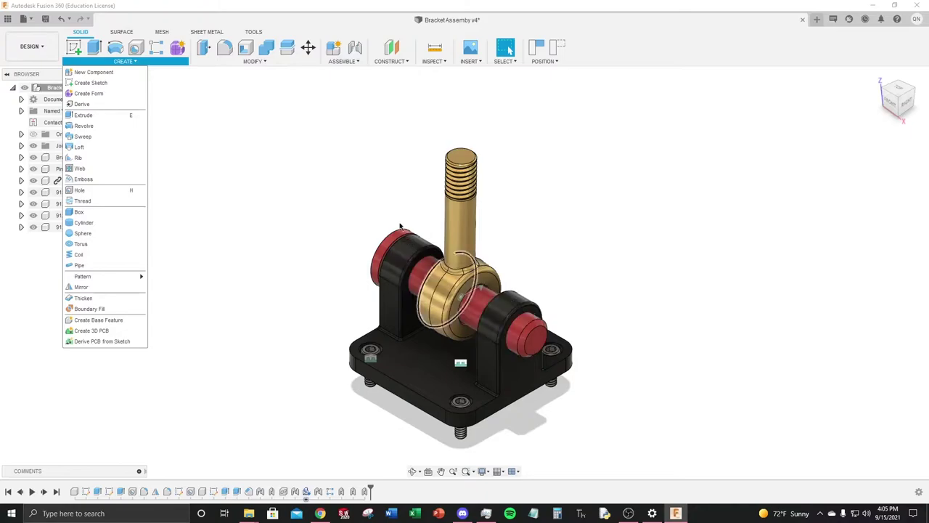
click(135, 101)
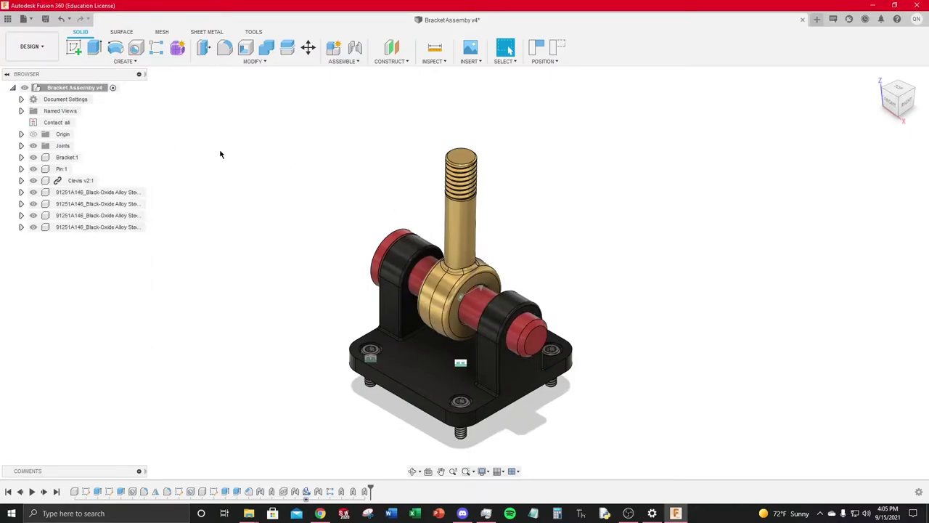
Step: Create a new untitled design and close the Bracket Assembly document without saving its changes
click(817, 20)
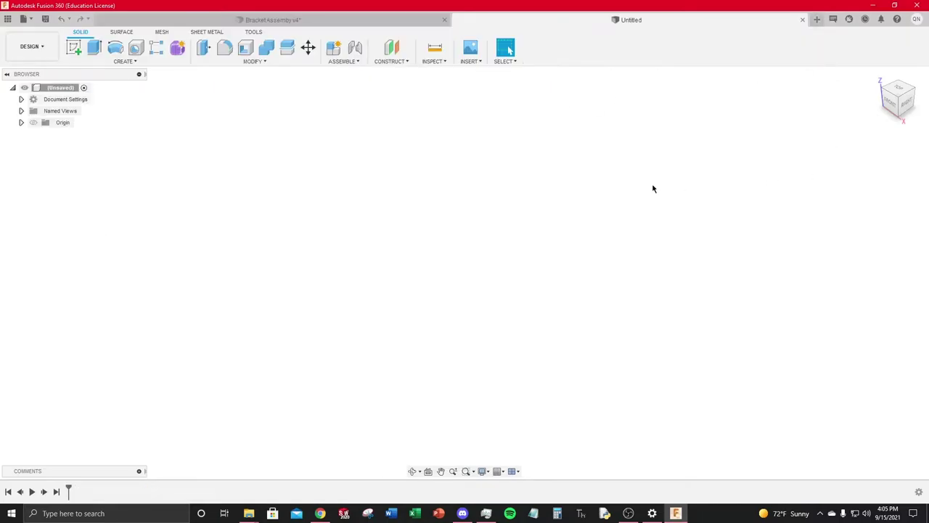
click(445, 21)
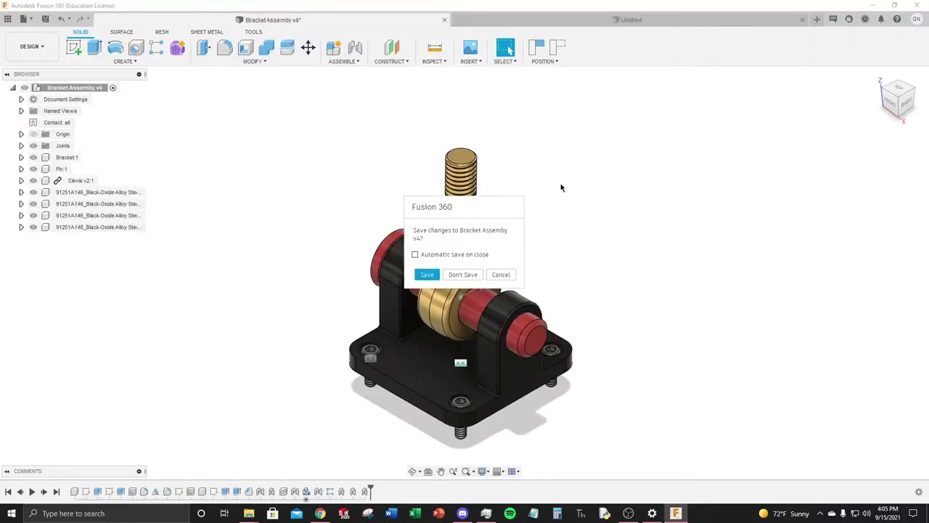
click(474, 272)
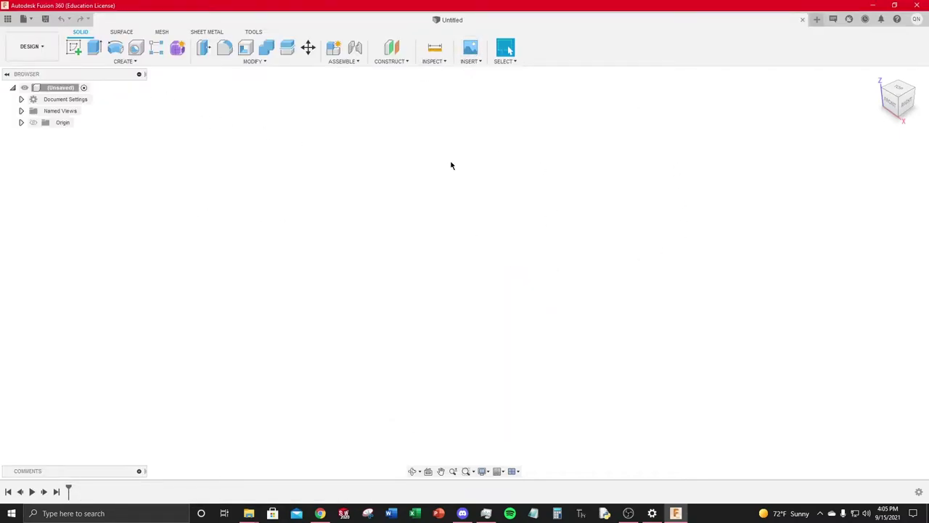
Step: Start a new sketch on the horizontal XY origin plane
click(74, 50)
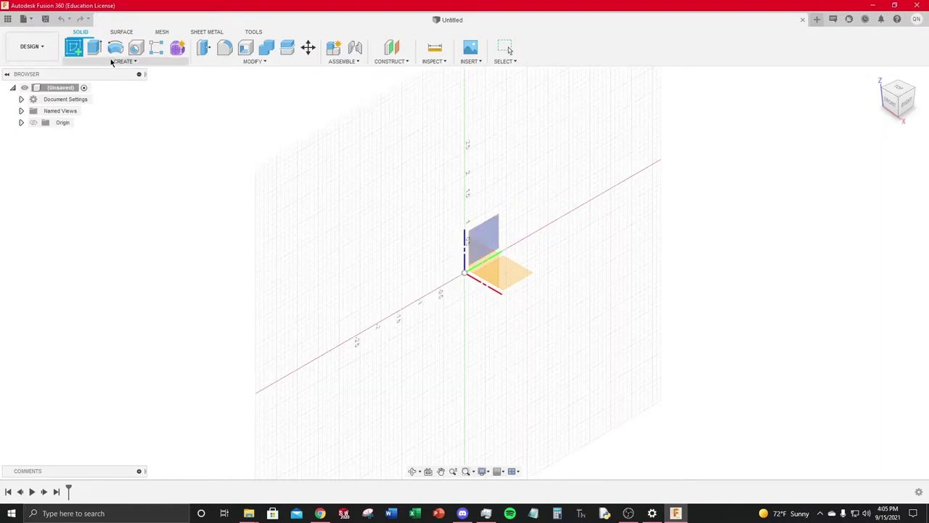
click(517, 274)
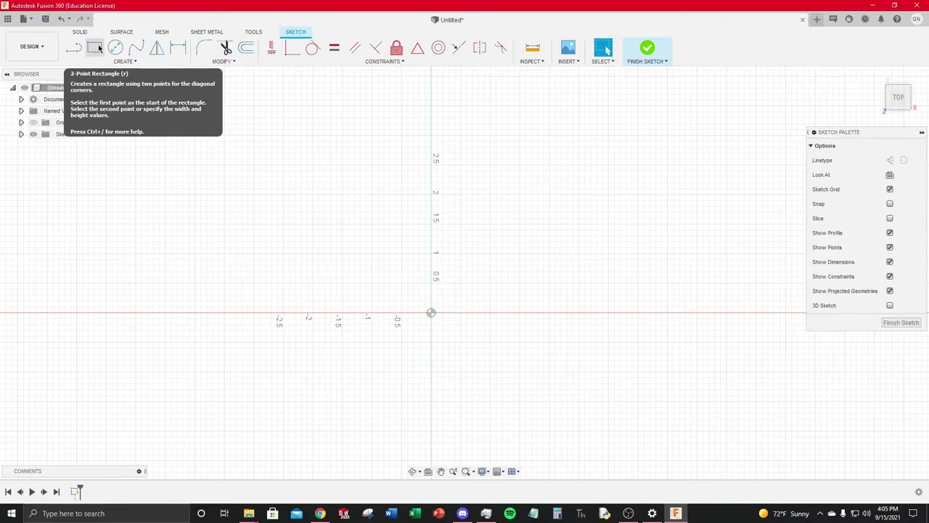
click(127, 62)
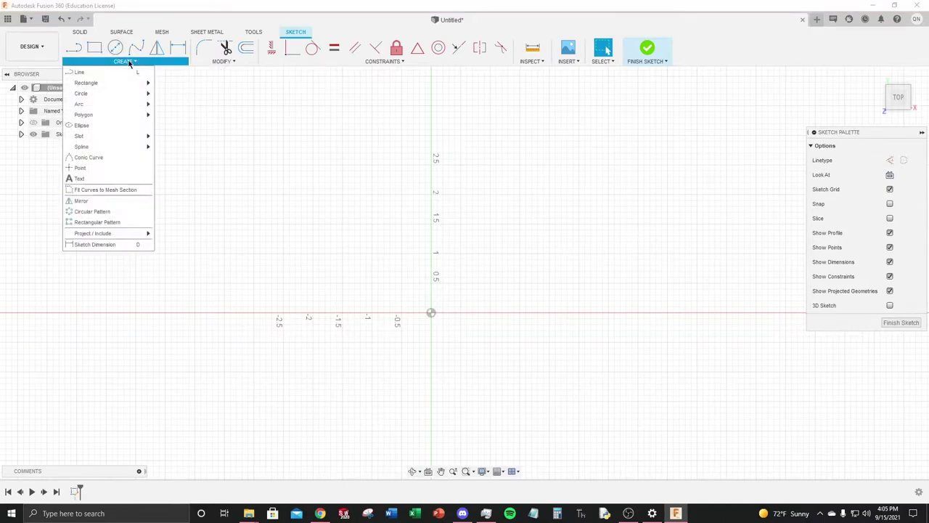
mouse_move(108, 85)
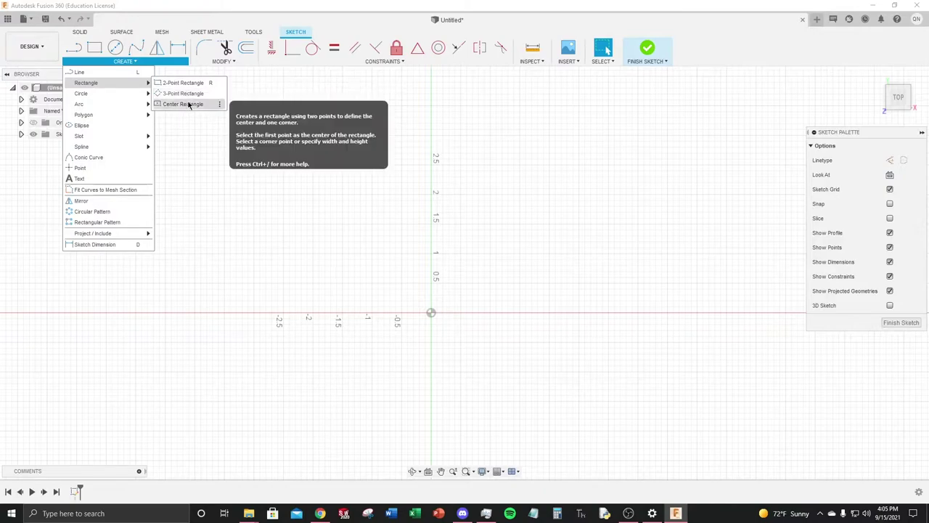
click(282, 156)
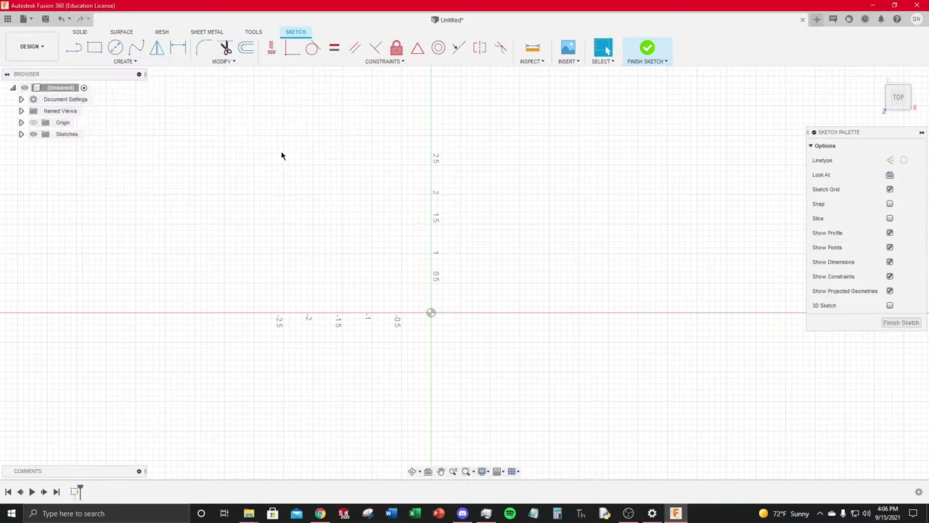
click(125, 61)
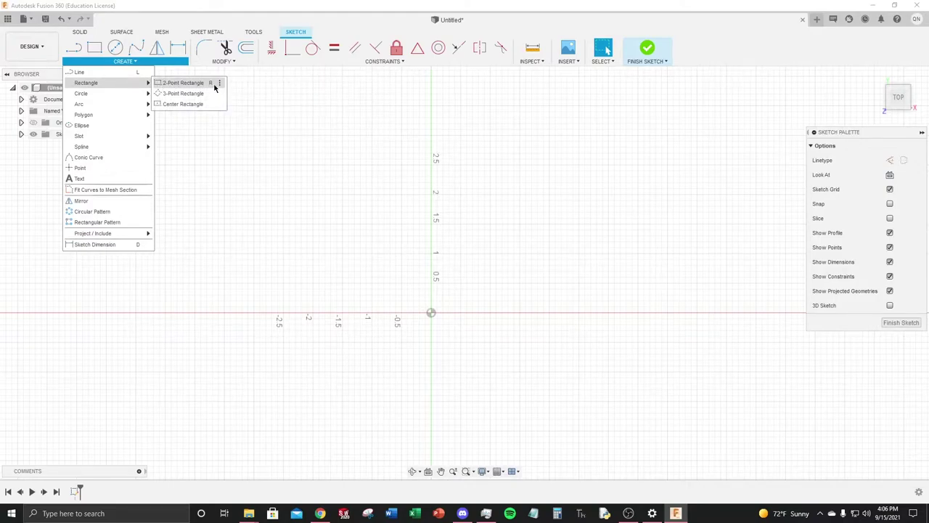
click(356, 185)
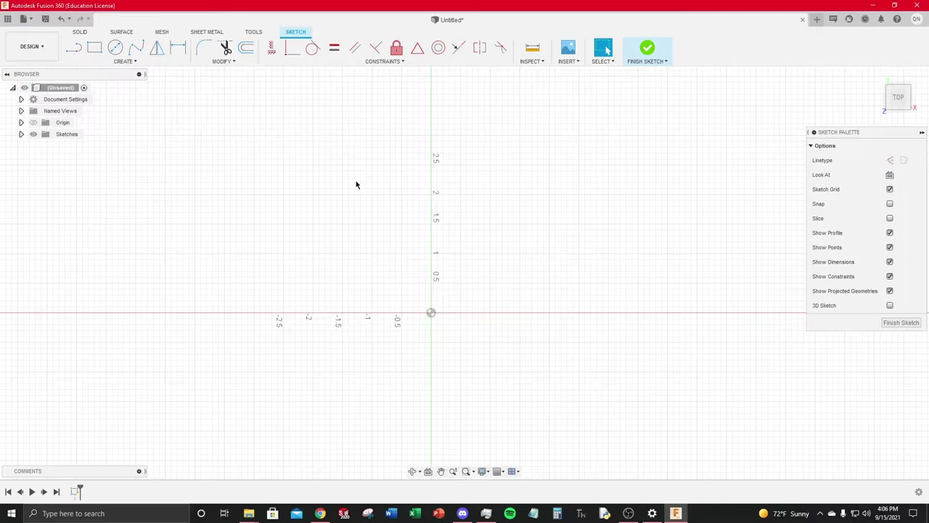
Step: Draw a 2 in by 2 in center rectangle on the sketch origin and move its height dimension farther out
key(r)
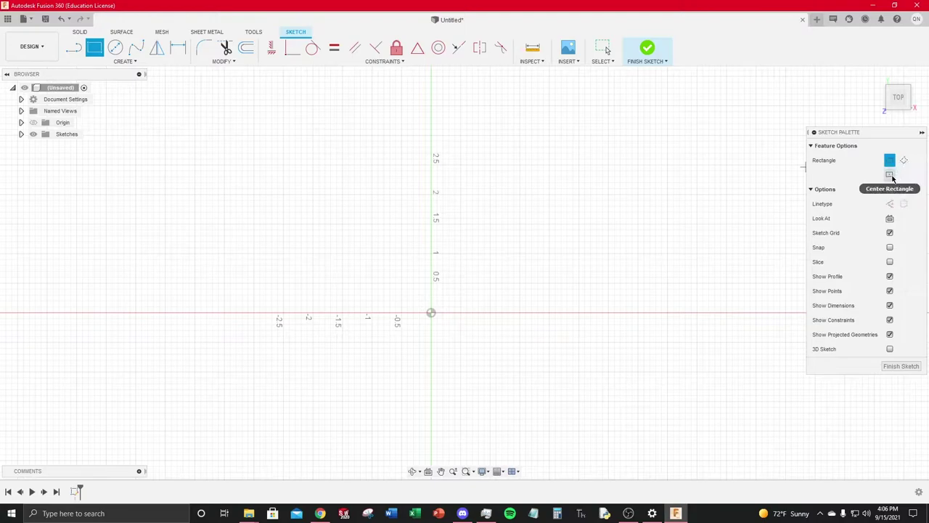
click(890, 175)
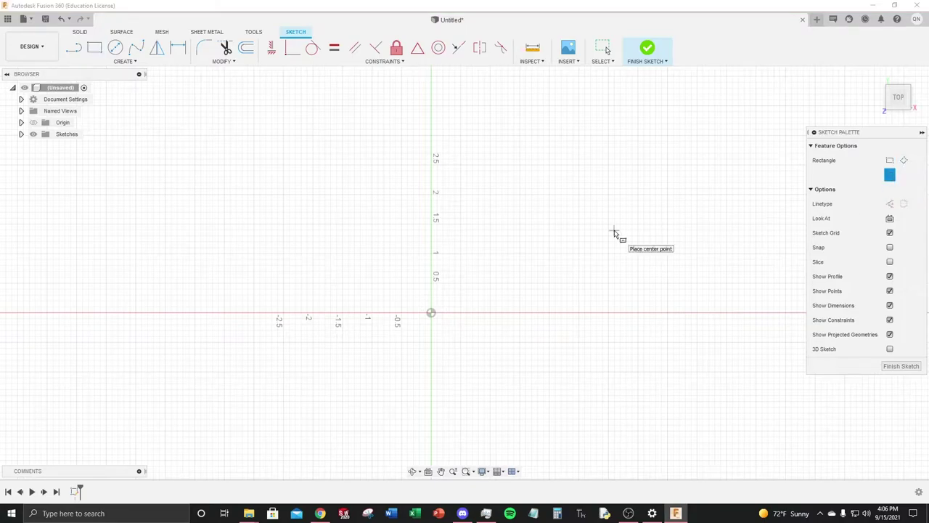
click(431, 313)
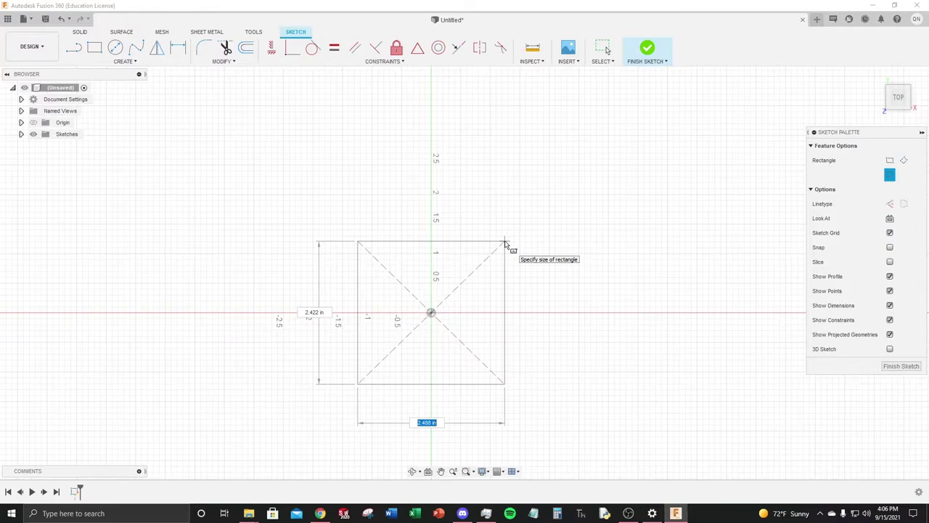
text(2)
key(Tab)
text(2)
key(Tab)
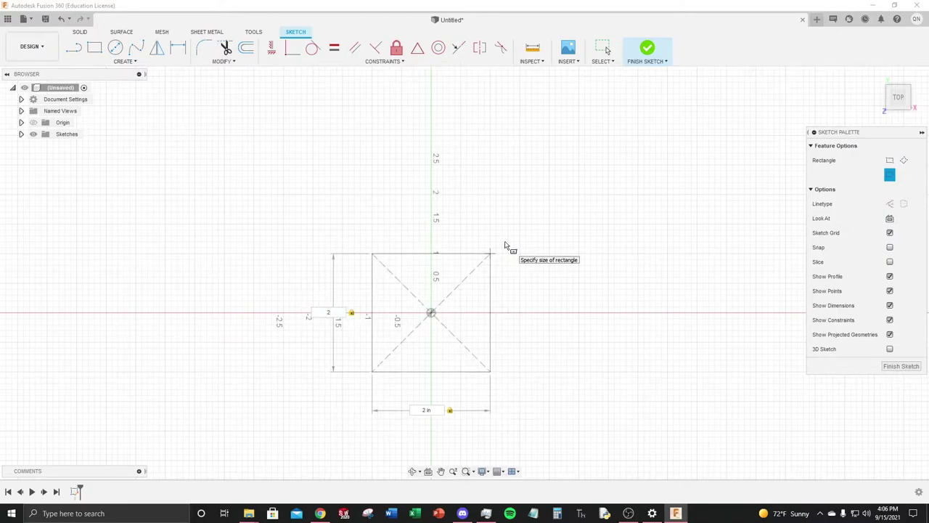
key(Tab)
key(Tab)
key(Tab)
key(Tab)
key(Tab)
key(Tab)
key(Tab)
key(Tab)
key(Return)
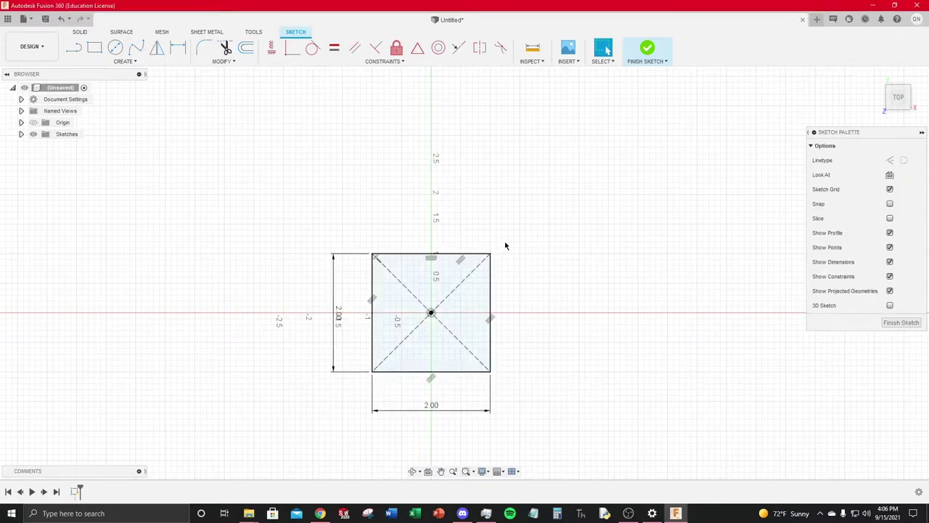
drag(339, 315, 321, 315)
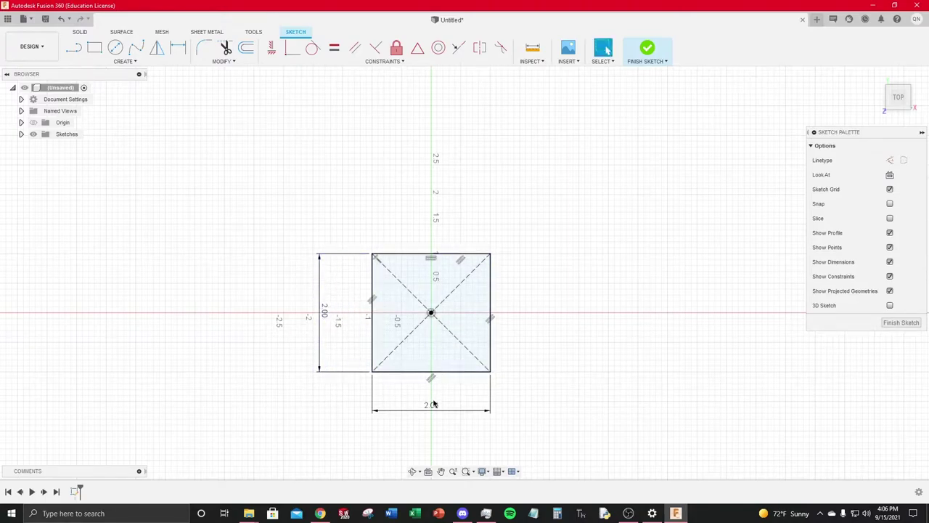
Step: Delete the whole rectangle with its dimensions and stay in the sketch
key(ctrl+a)
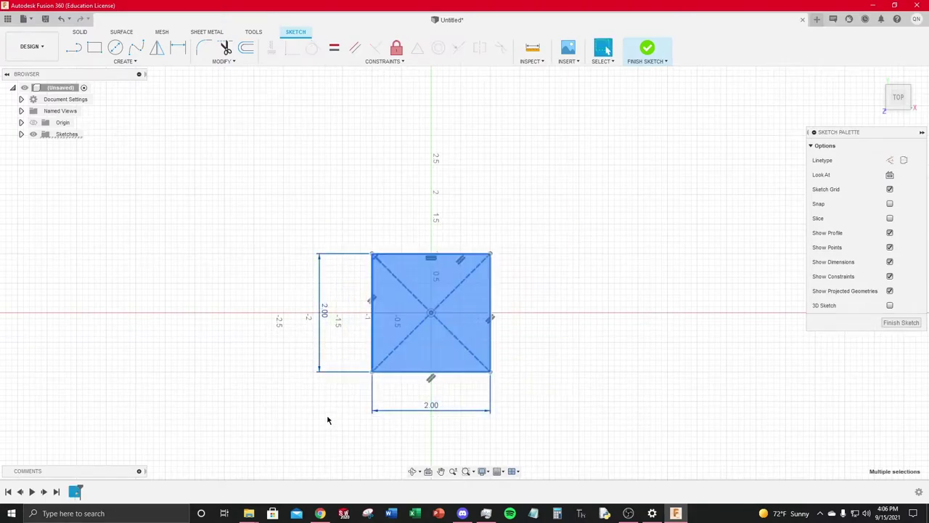
key(Delete)
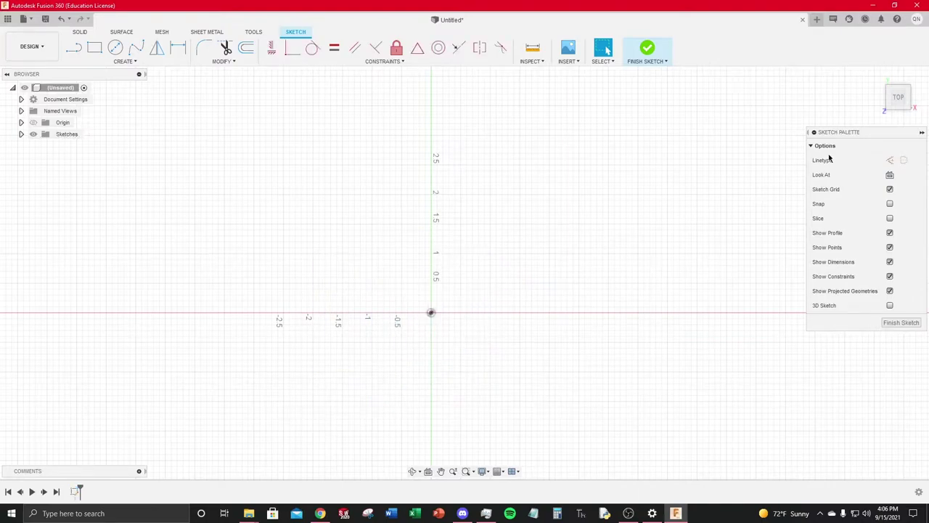
key(e)
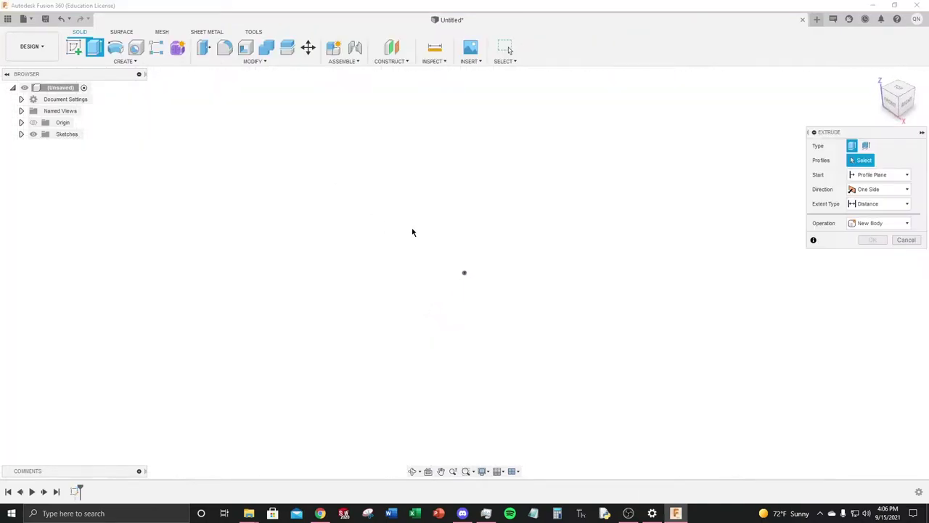
key(ctrl+z)
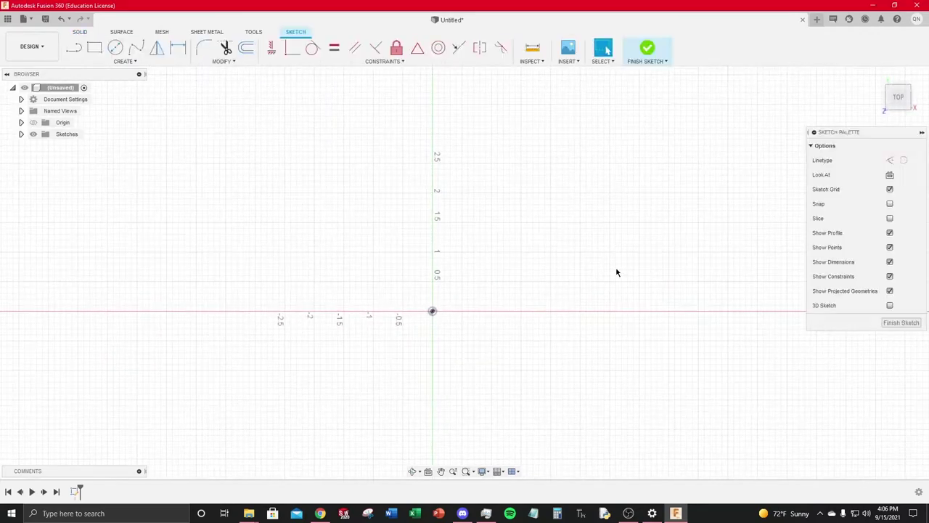
Step: Sketch an undimensioned center rectangle on the origin and shrink it by moving one corner inward
key(r)
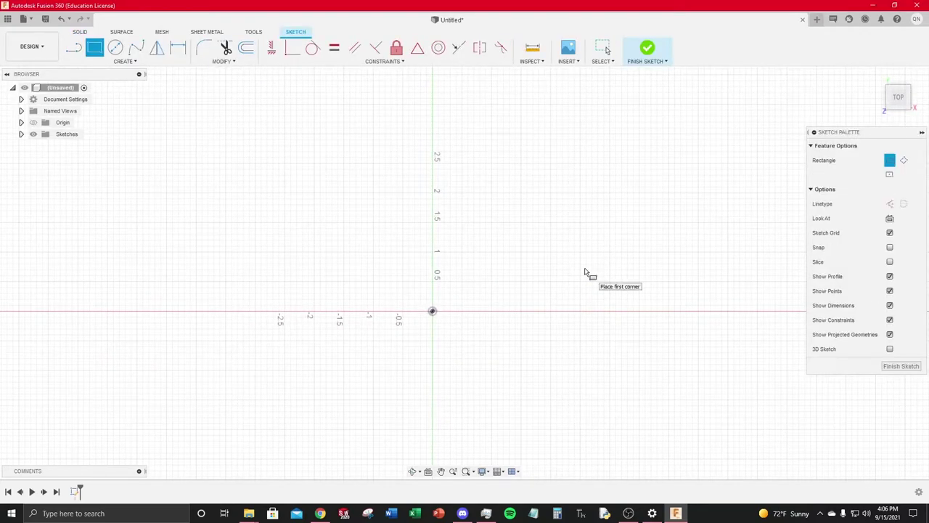
click(889, 176)
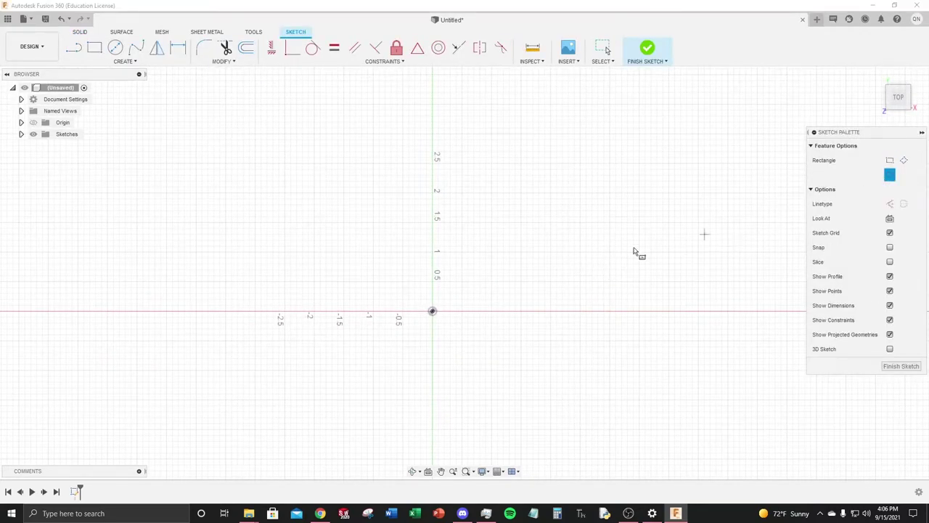
click(432, 311)
click(502, 247)
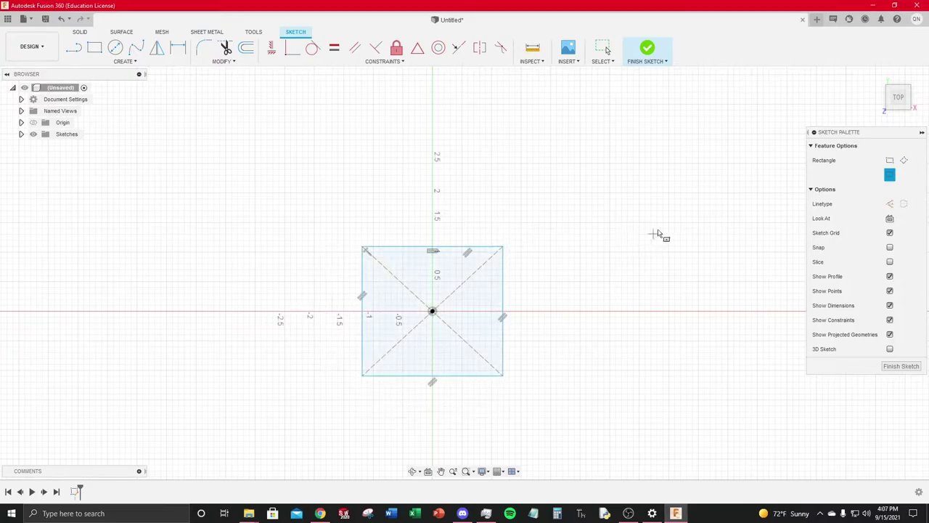
key(Escape)
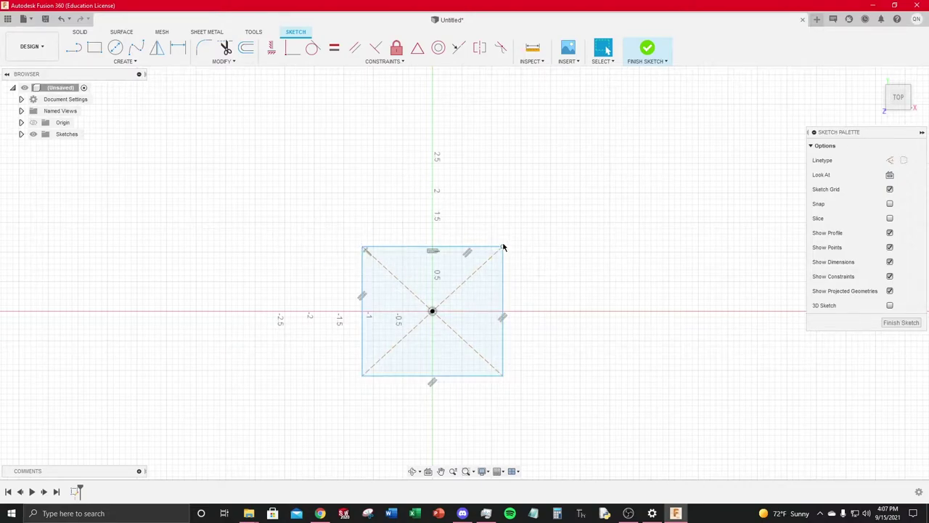
drag(502, 248, 480, 259)
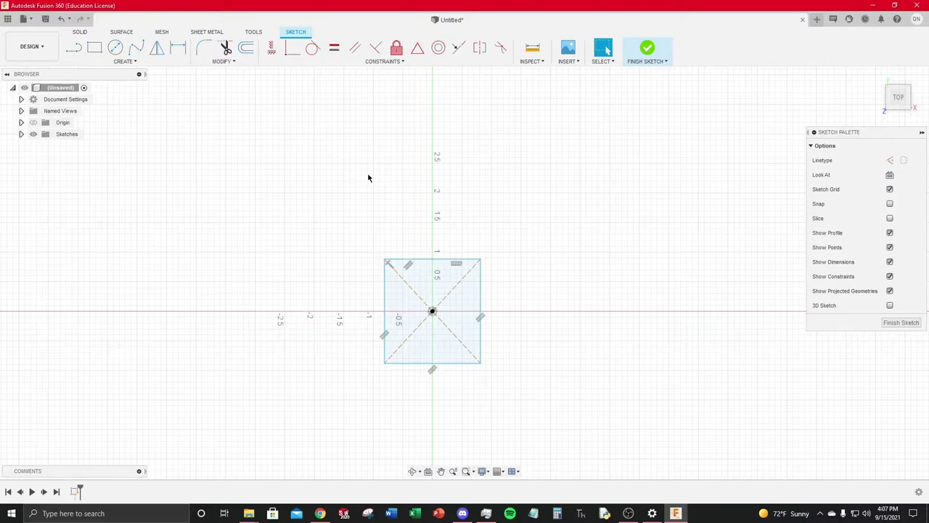
Step: Dimension the rectangle's width and height to 2 in each and finish the sketch
key(d)
click(429, 259)
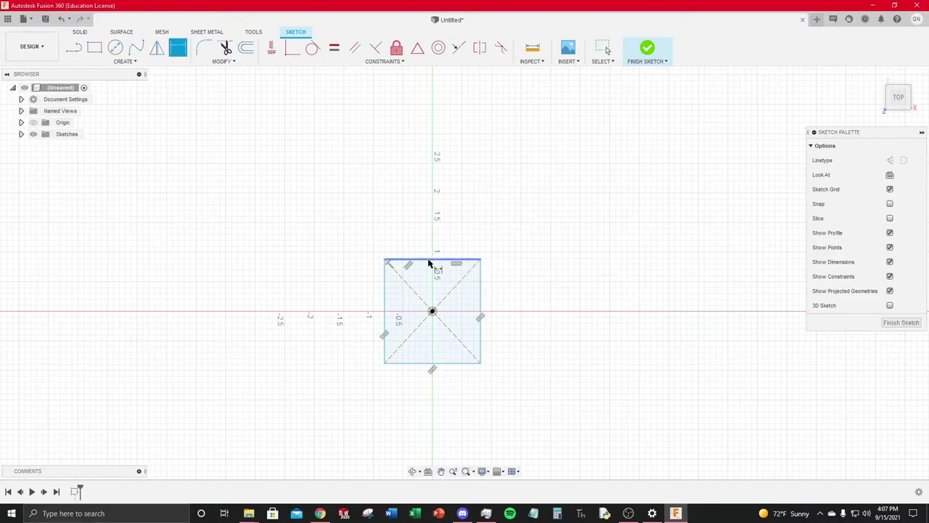
click(429, 218)
text(2)
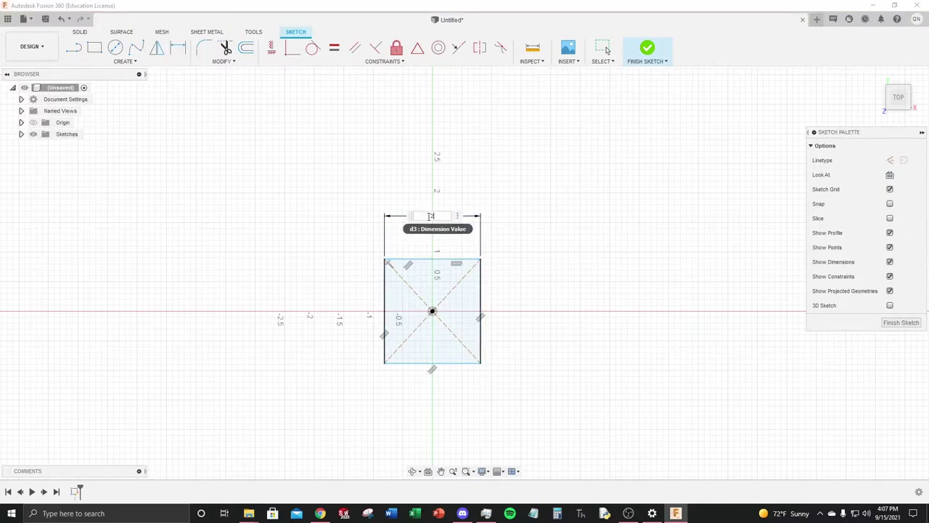
key(Return)
click(373, 307)
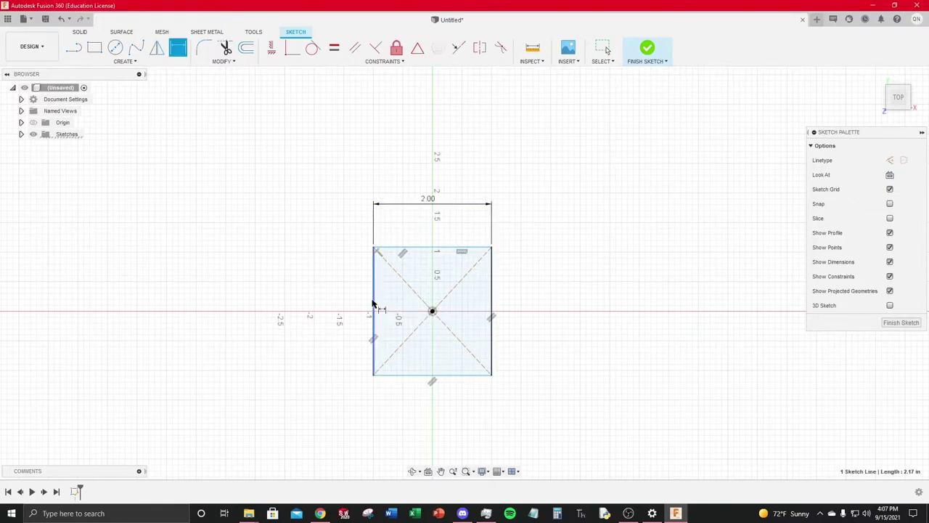
click(322, 298)
text(2)
key(Return)
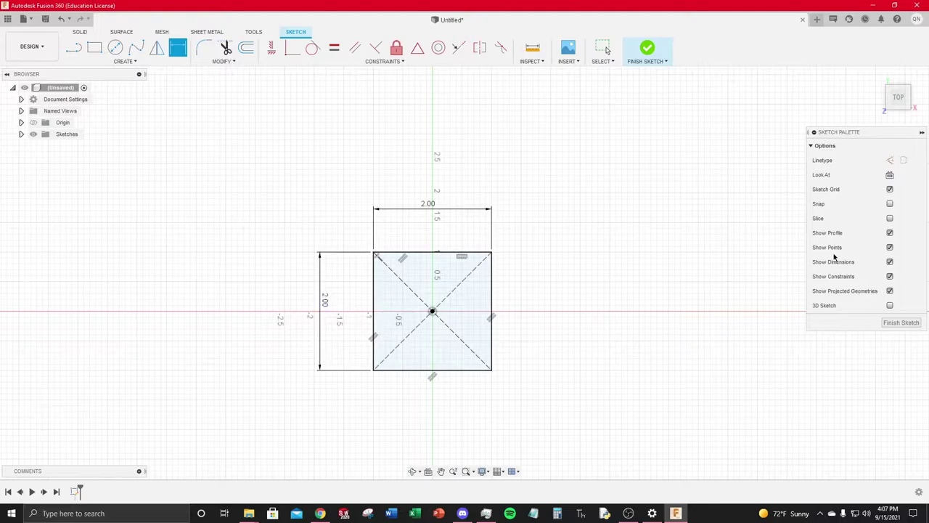
click(918, 325)
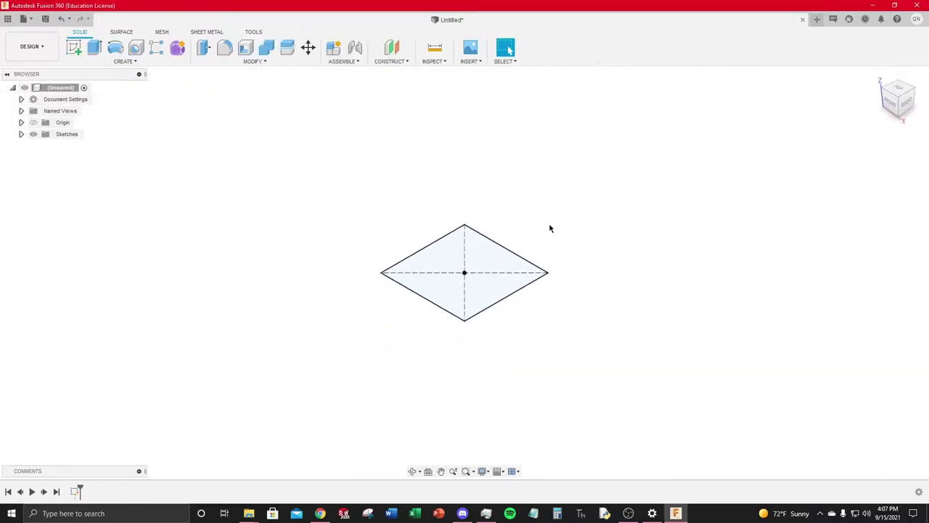
Step: Extrude the square profile 0.2 in upward as a new body
click(93, 48)
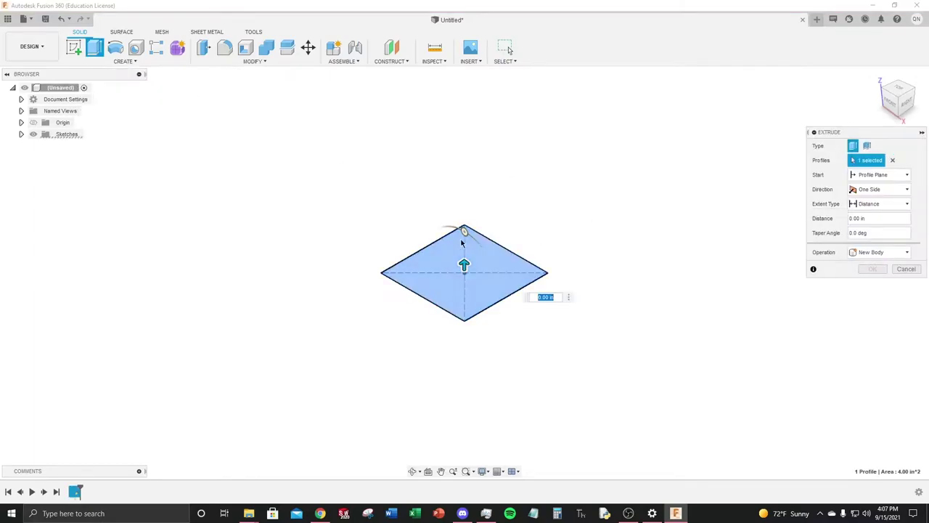
drag(464, 265, 445, 217)
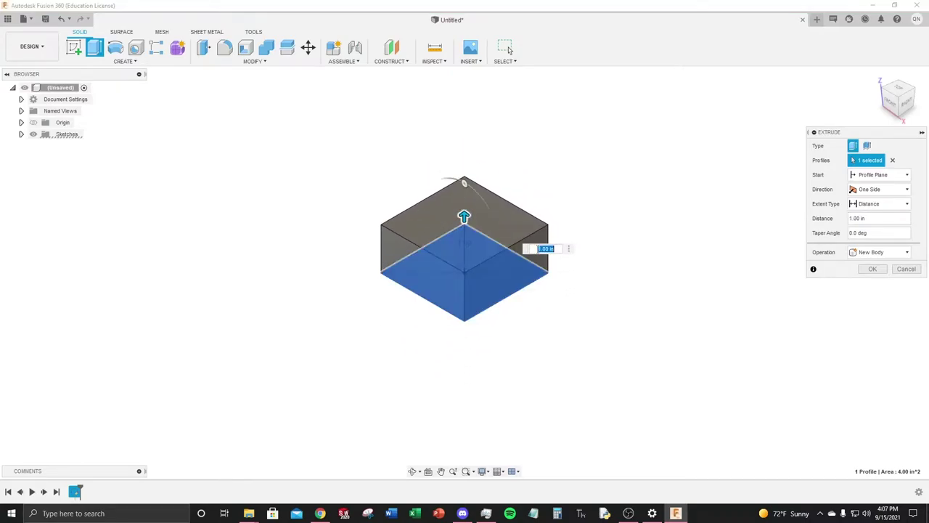
key(BackSpace)
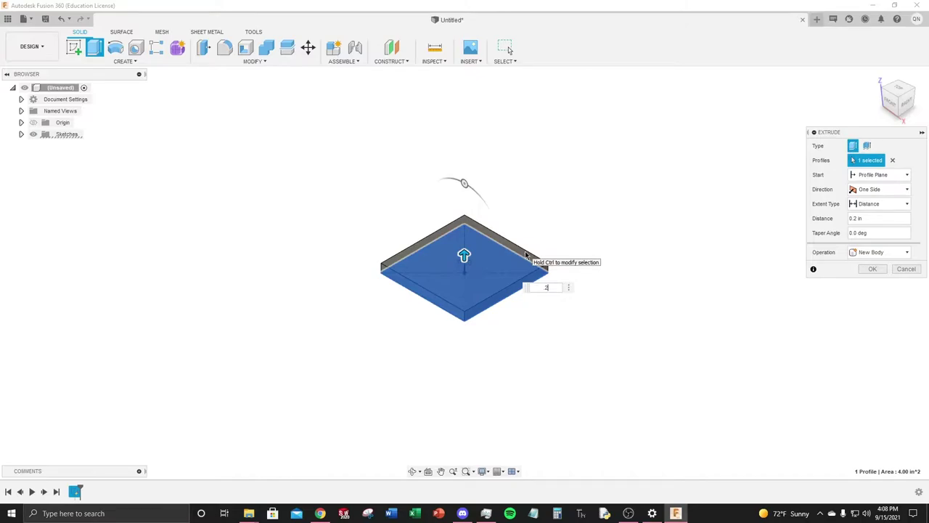
key(Return)
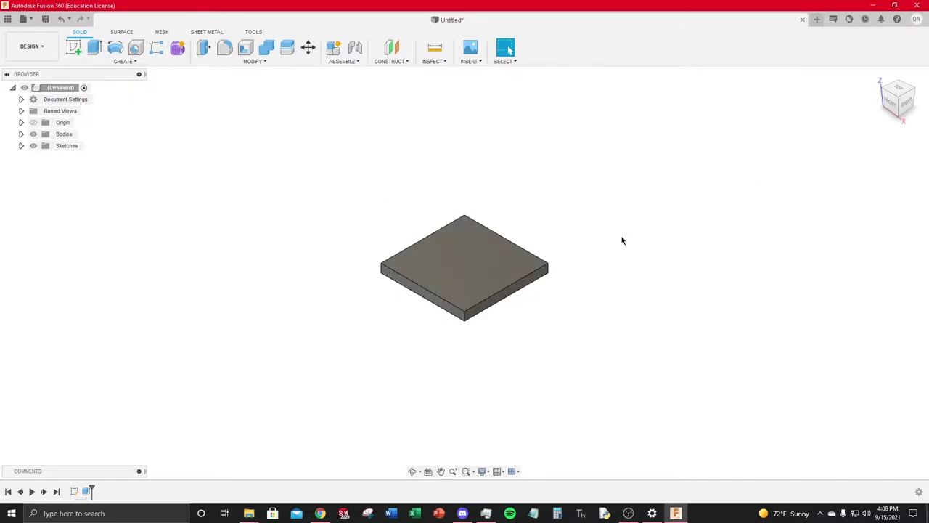
Step: Start a new sketch on the plate's left side face
shift+middle_drag(573, 254, 668, 225)
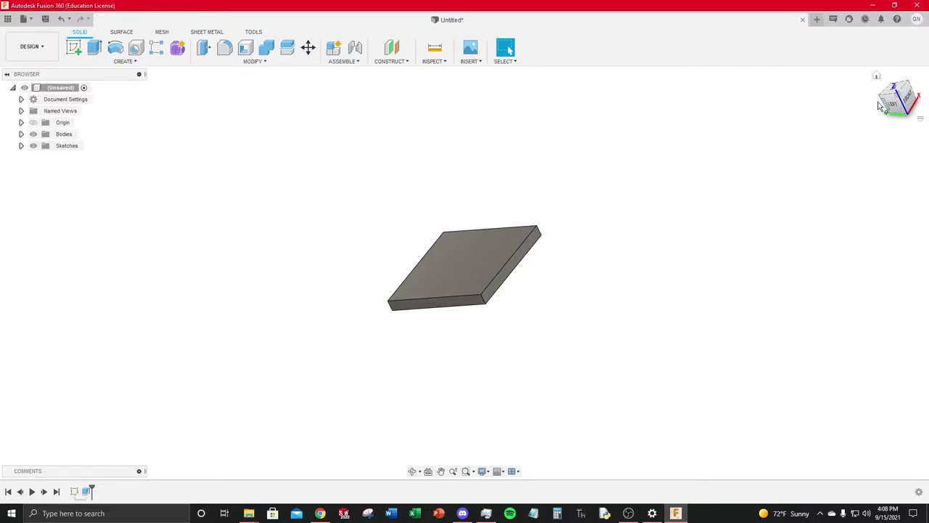
mouse_move(905, 110)
mouse_down()
mouse_move(852, 123)
mouse_move(850, 141)
mouse_move(900, 112)
mouse_up()
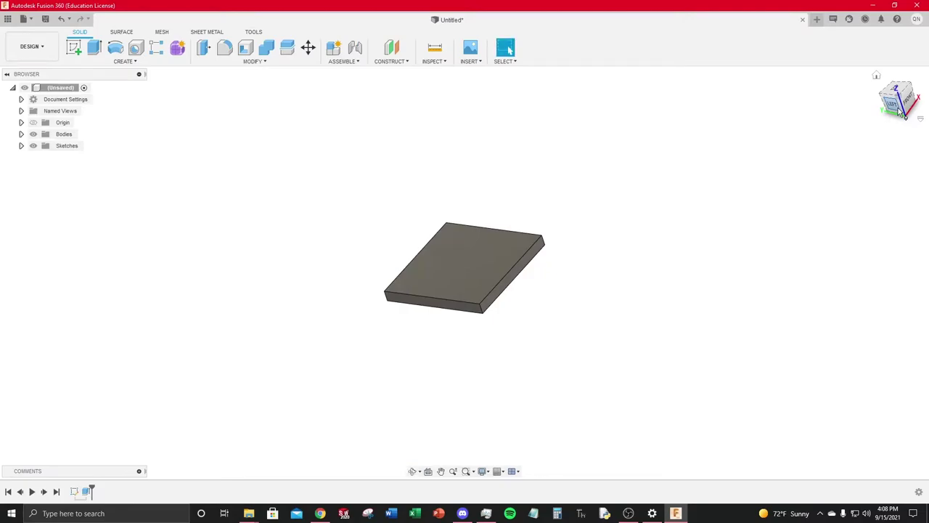
click(900, 112)
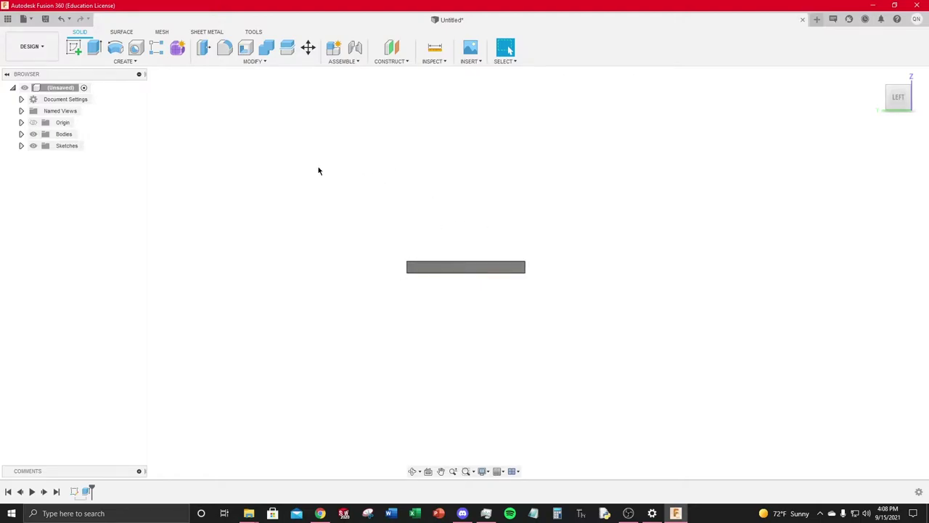
click(71, 47)
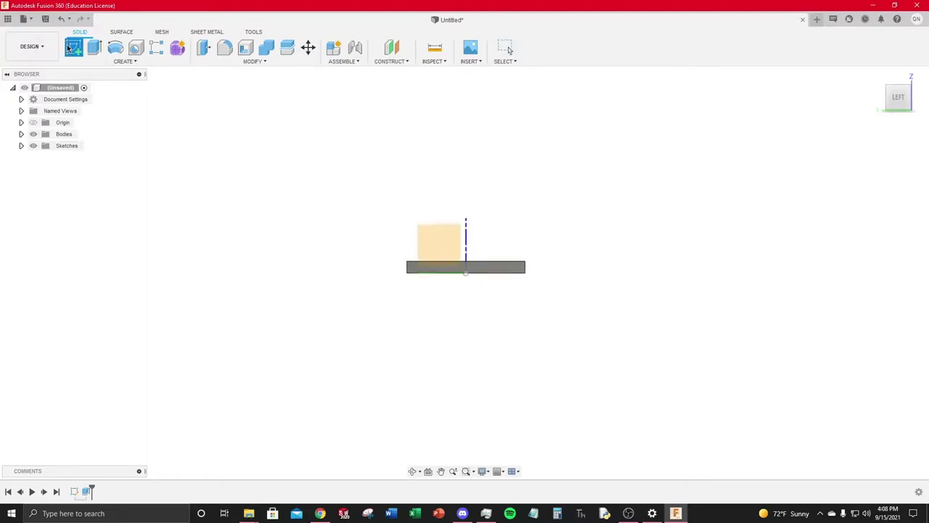
click(527, 269)
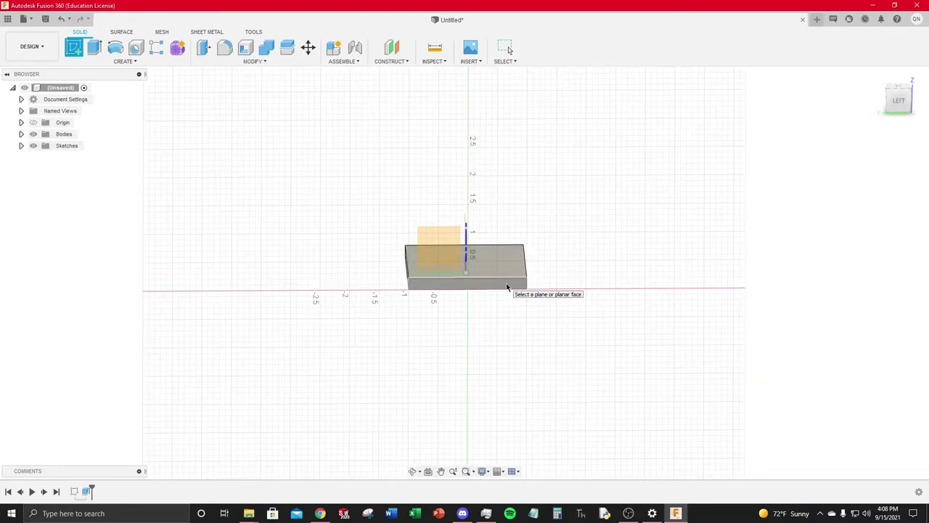
click(507, 287)
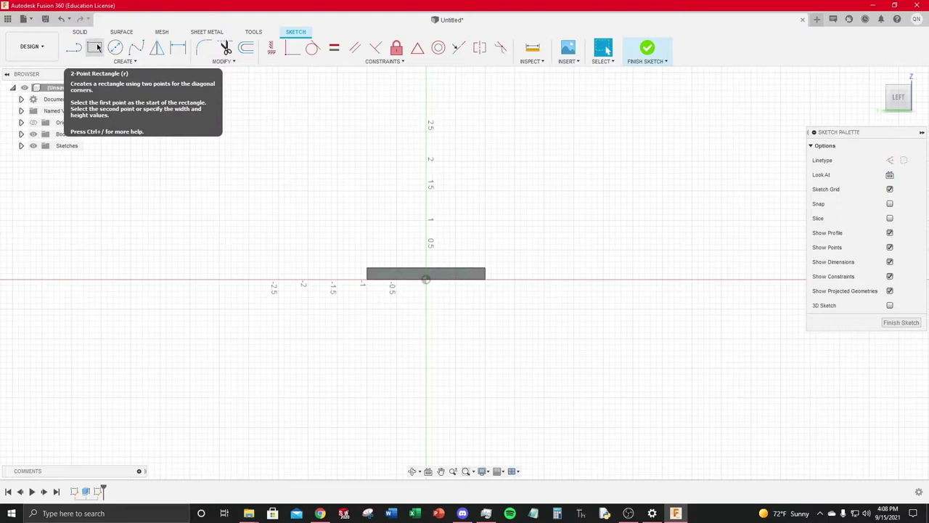
Step: Draw a two-point rectangle about 0.94 in wide and 0.75 in high, standing on the plate's top edge
key(r)
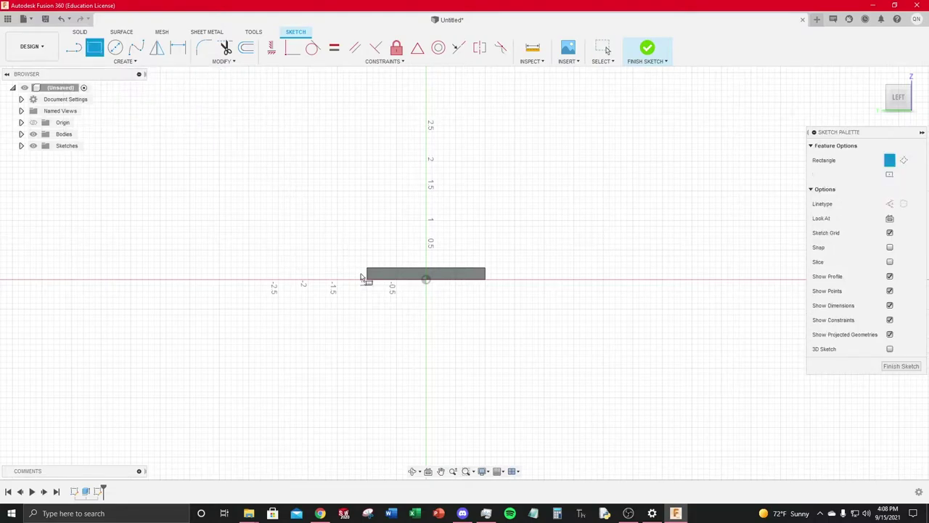
click(401, 270)
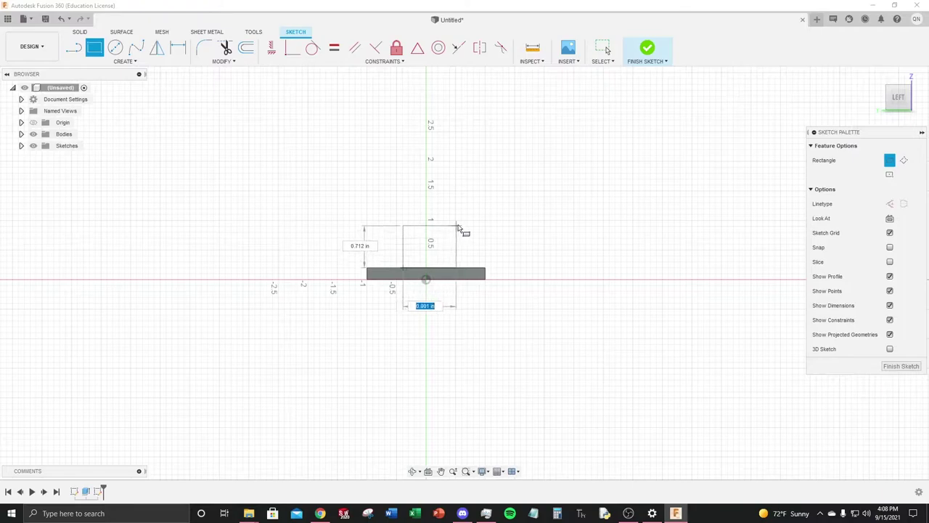
click(459, 224)
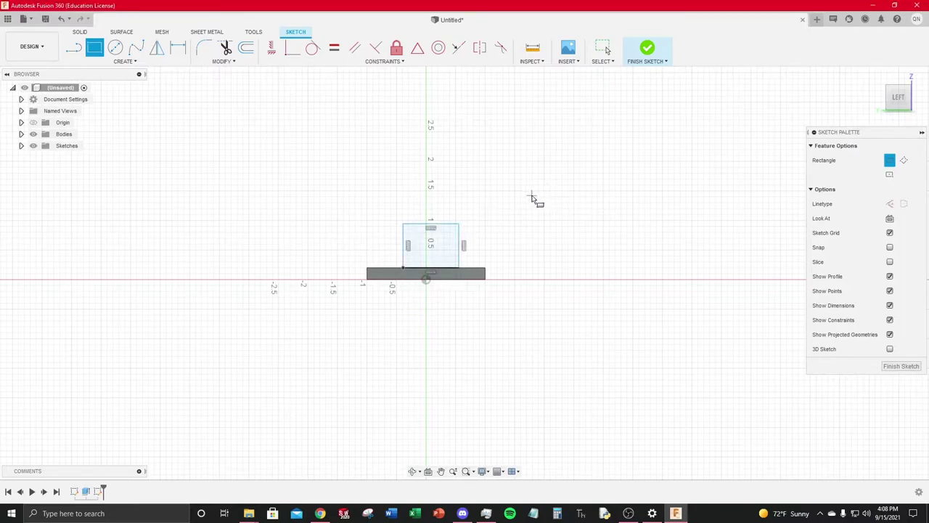
key(Escape)
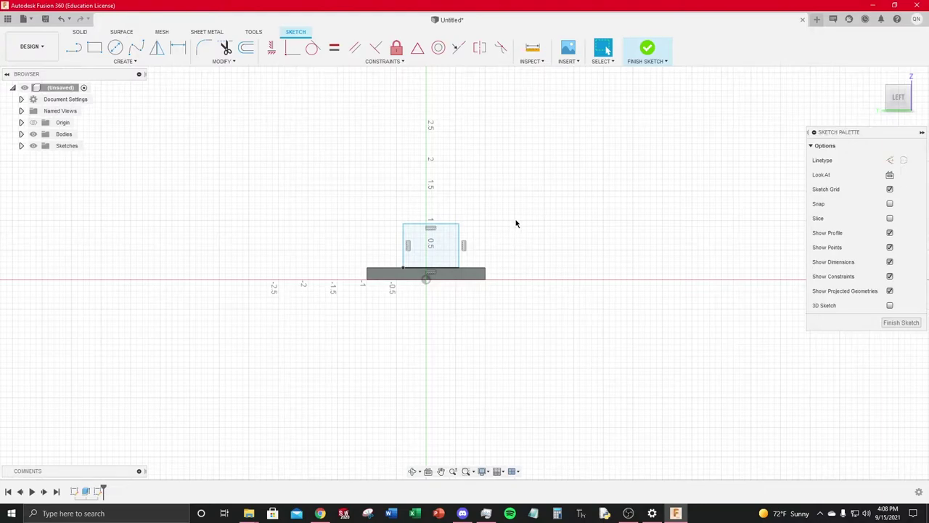
Step: Dimension the rectangle's height to 0.75 in
key(d)
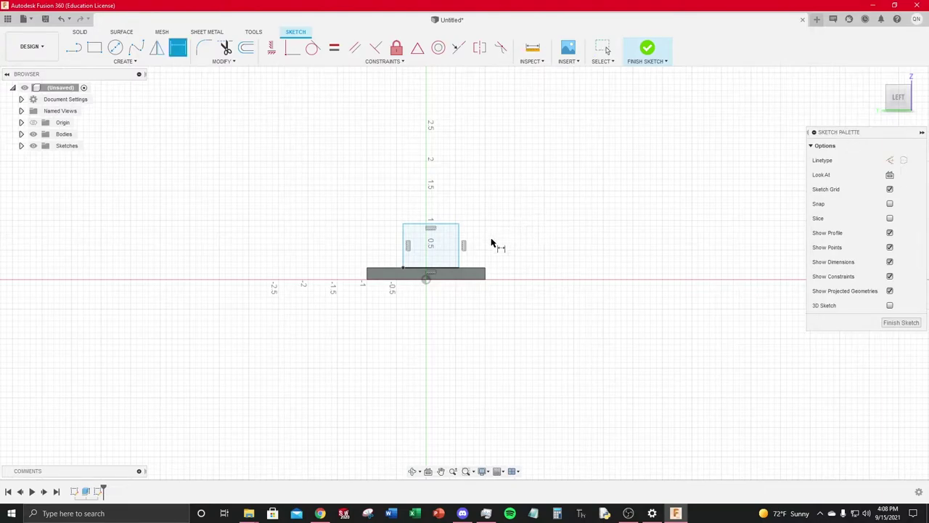
click(404, 244)
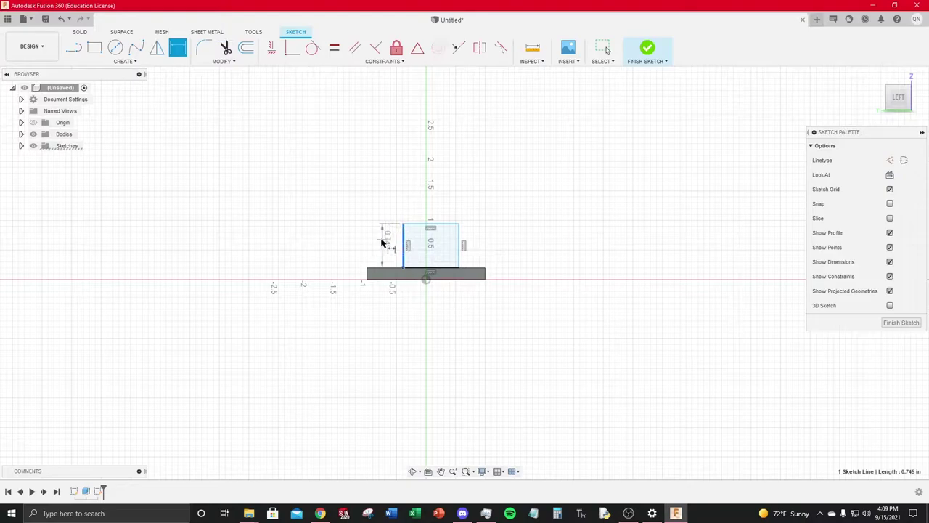
click(374, 247)
key(BackSpace)
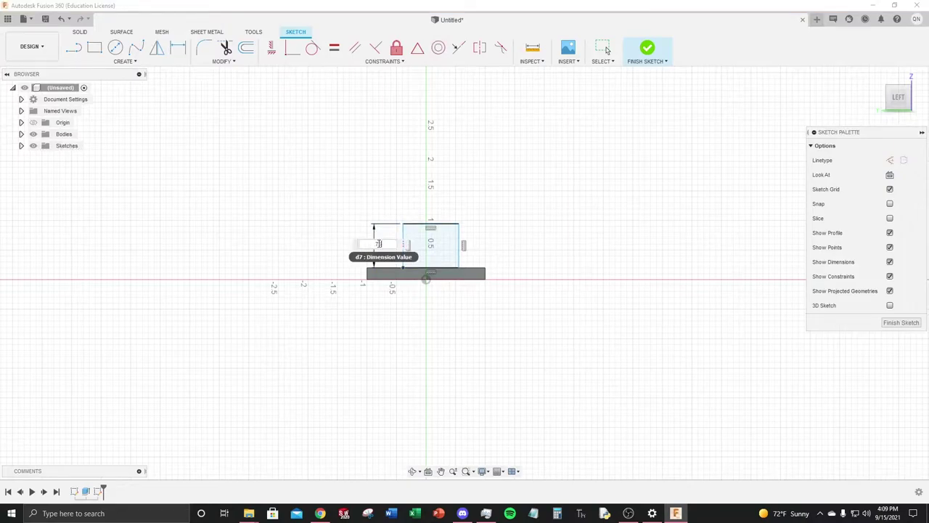
text(0.75)
key(Return)
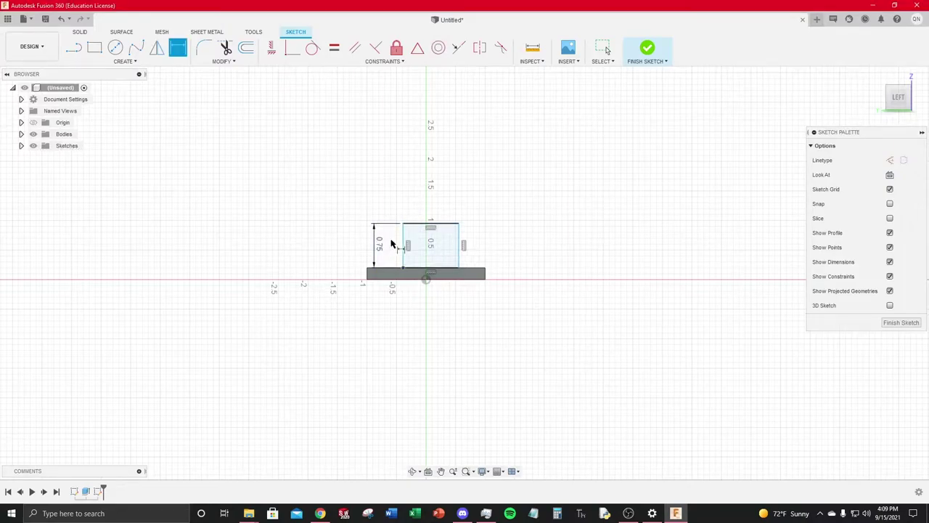
key(Escape)
Step: Center the rectangle on the plate with a midpoint constraint between its bottom line and the plate's top edge
click(417, 48)
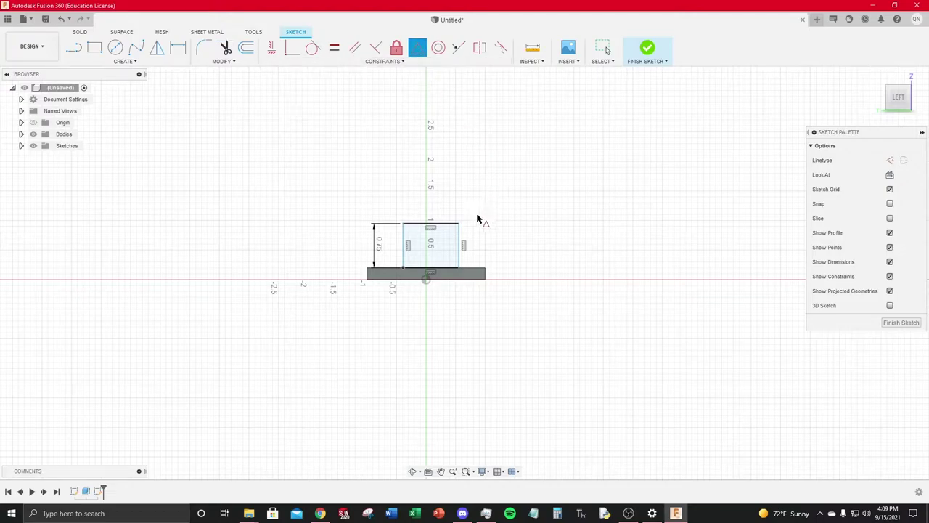
click(452, 270)
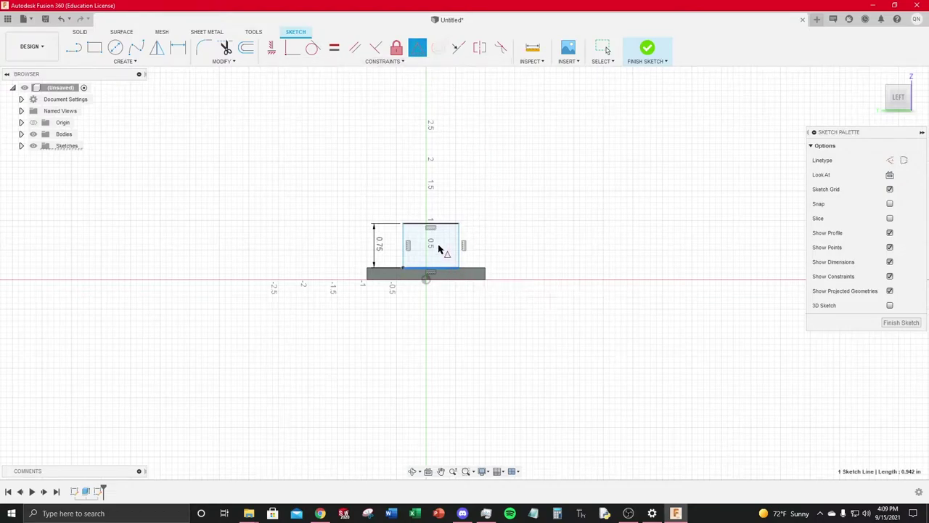
click(475, 271)
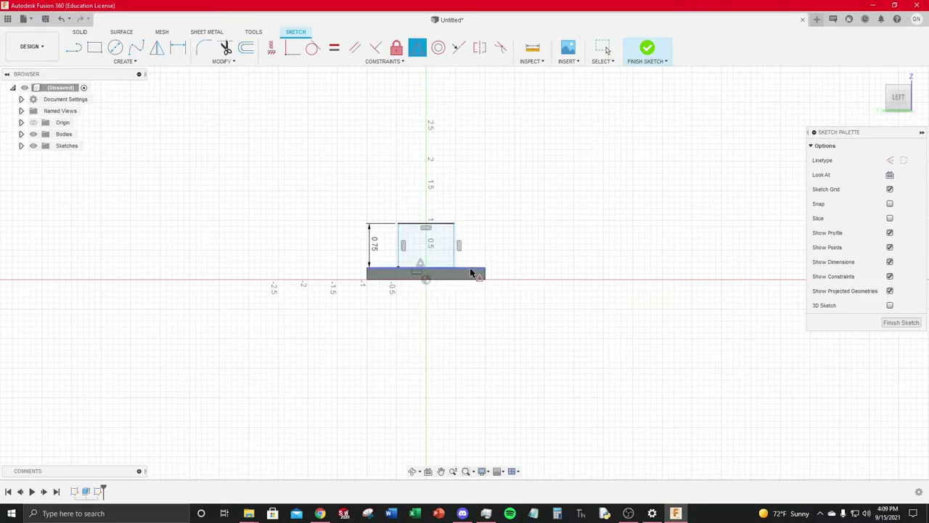
key(Escape)
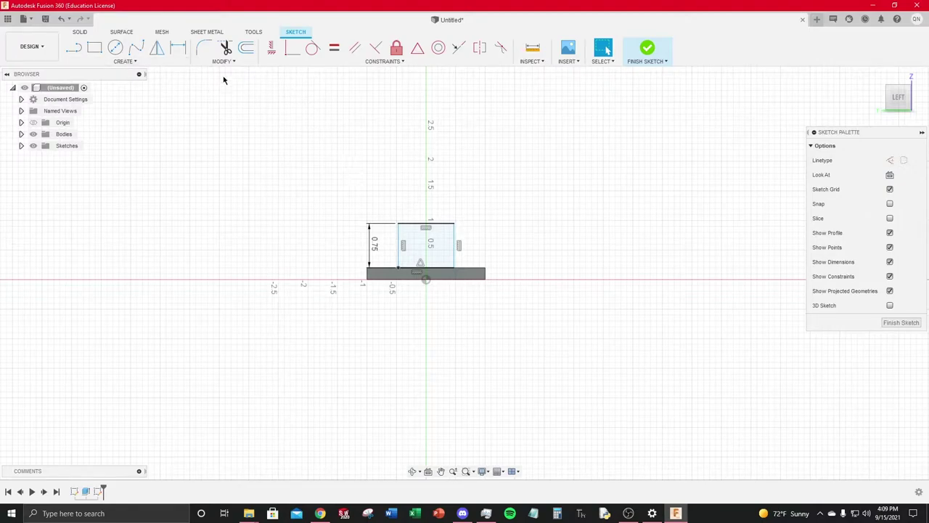
Step: Draw a circle about 0.94 in in diameter, centered on the midpoint of the rectangle's top line and reaching its corners
key(c)
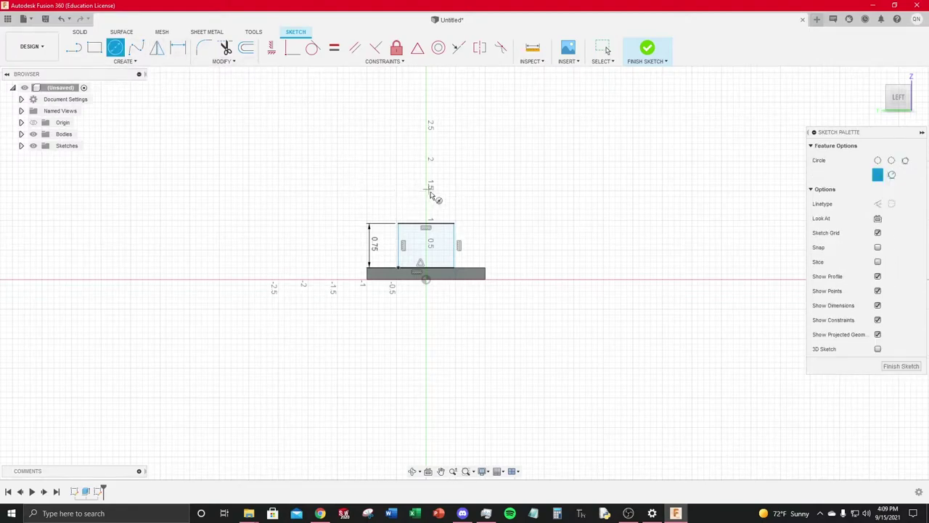
click(428, 225)
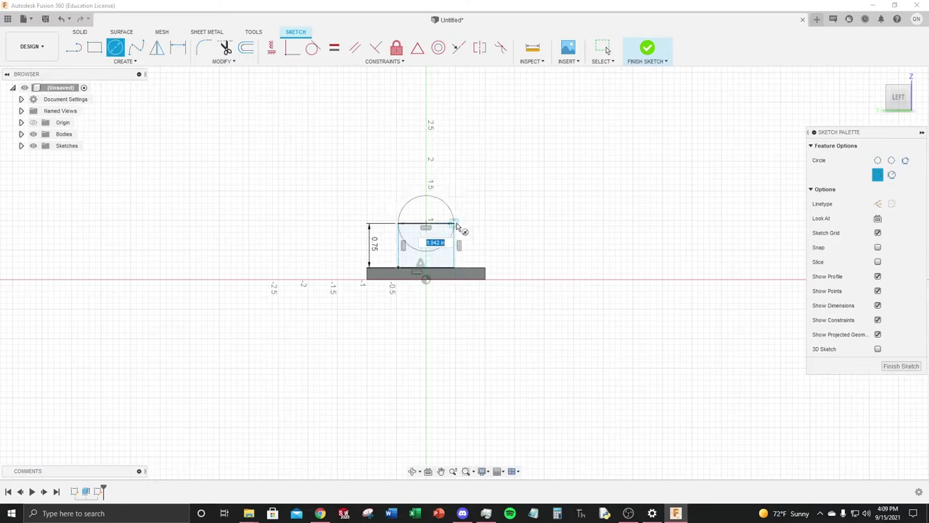
click(454, 224)
key(Escape)
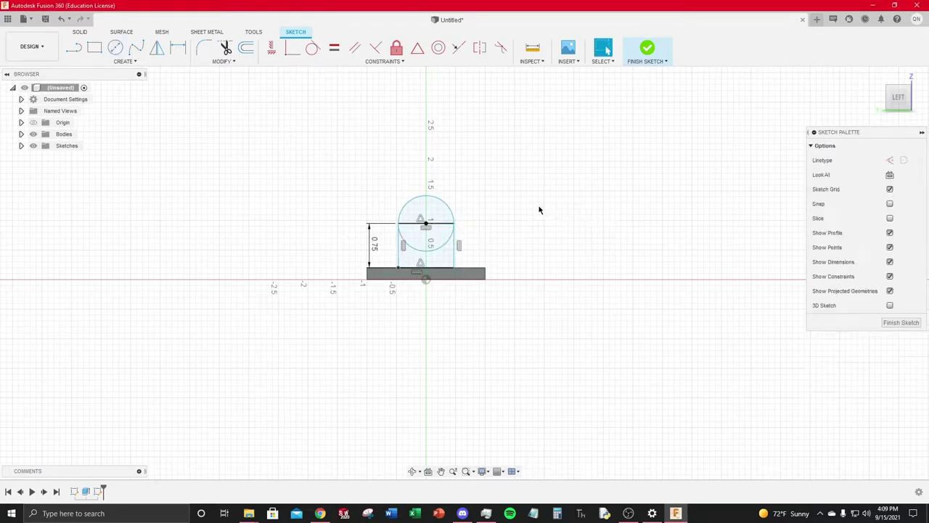
Step: Trim the rectangle's top line and the circle's lower half to leave a single arched profile
scroll(419, 231, up, 2)
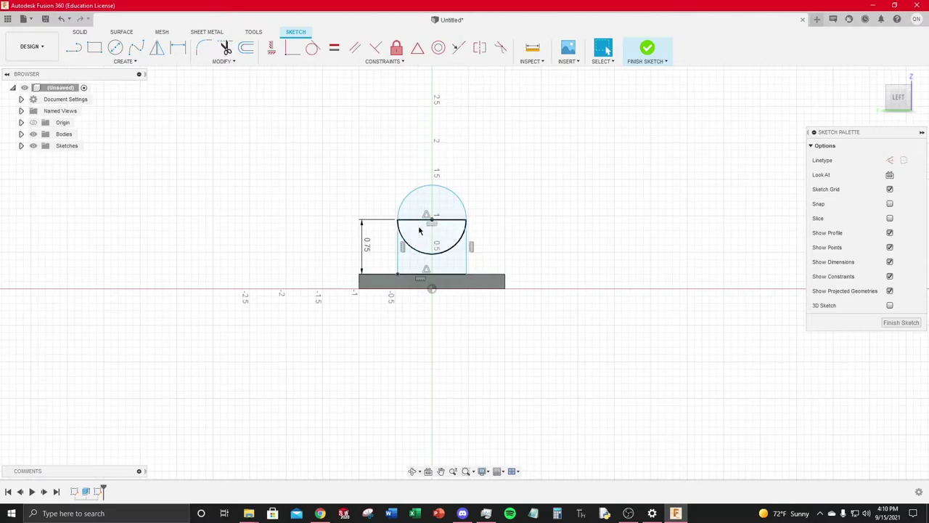
click(229, 62)
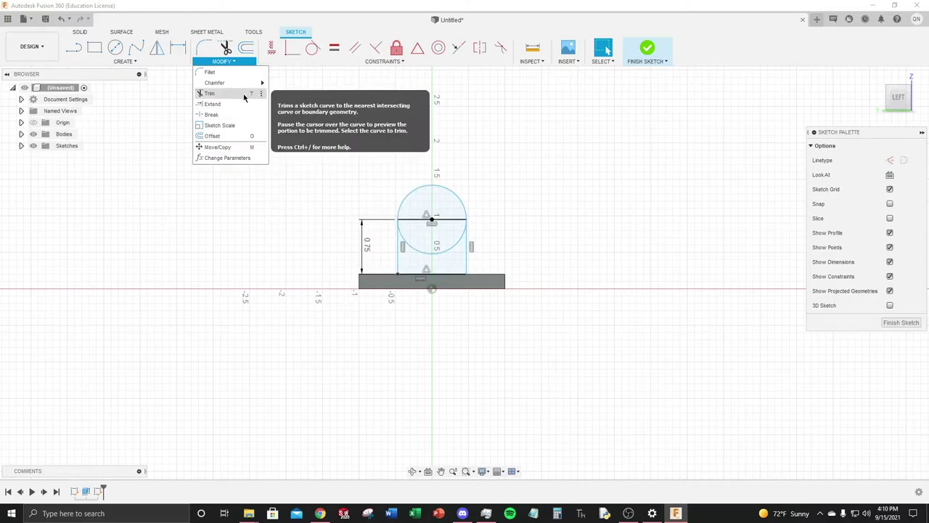
click(209, 93)
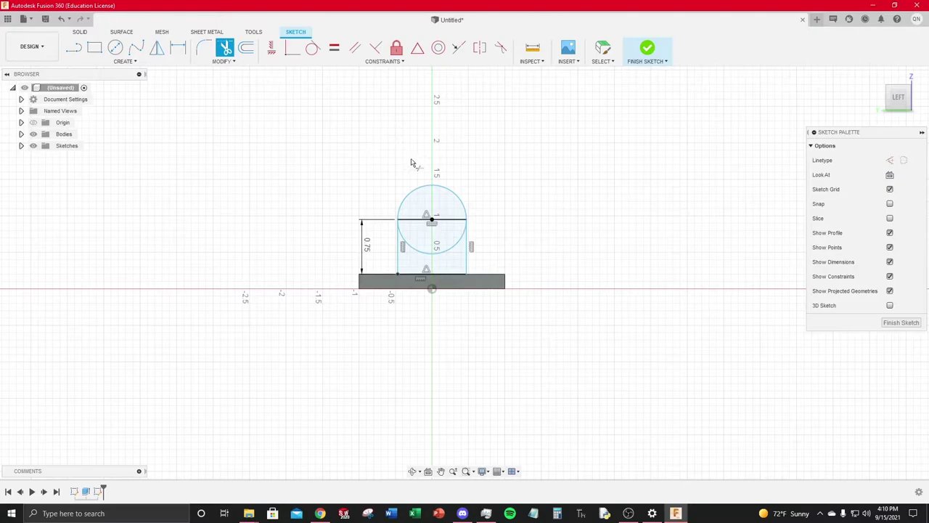
click(447, 213)
click(450, 238)
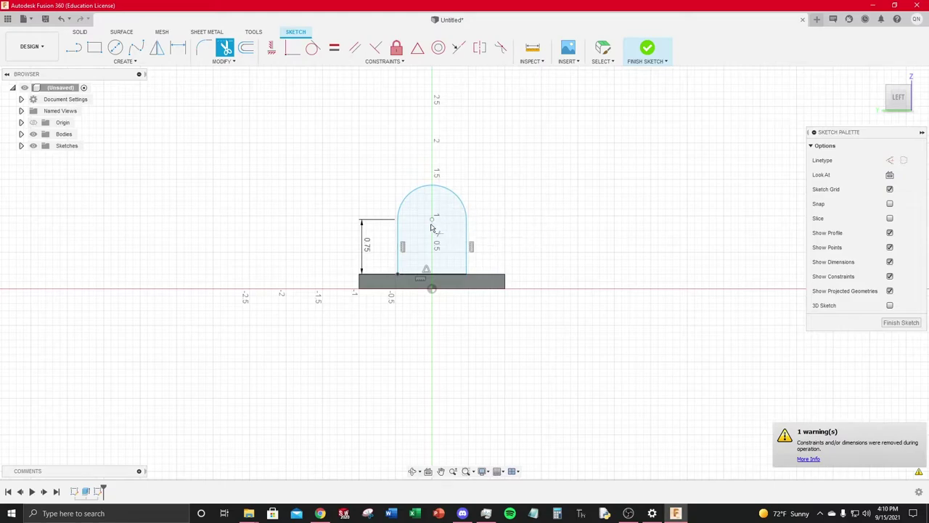
key(Escape)
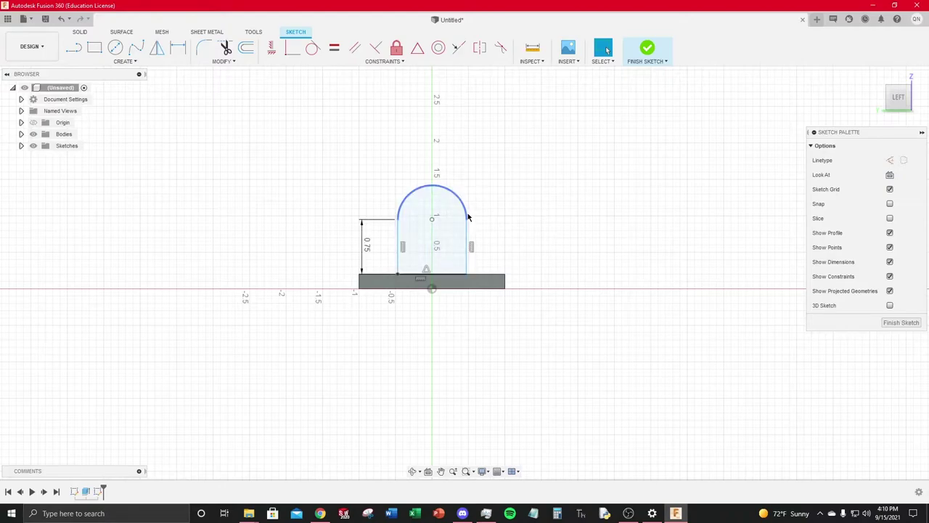
Step: Pull the arc's end inward to test how freely the profile moves, and undo the change
mouse_move(468, 217)
mouse_down()
mouse_move(489, 210)
mouse_move(445, 232)
mouse_move(467, 218)
mouse_move(443, 231)
mouse_move(448, 209)
mouse_up()
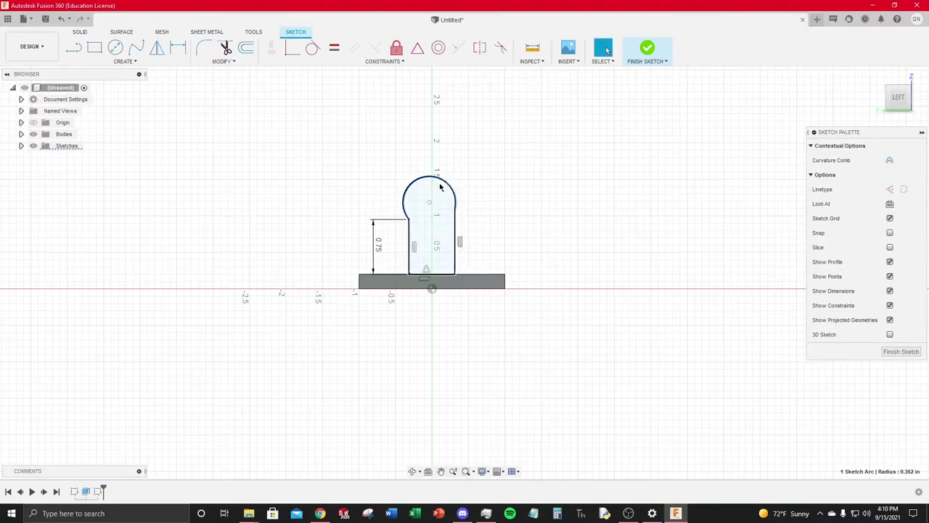
key(ctrl+z)
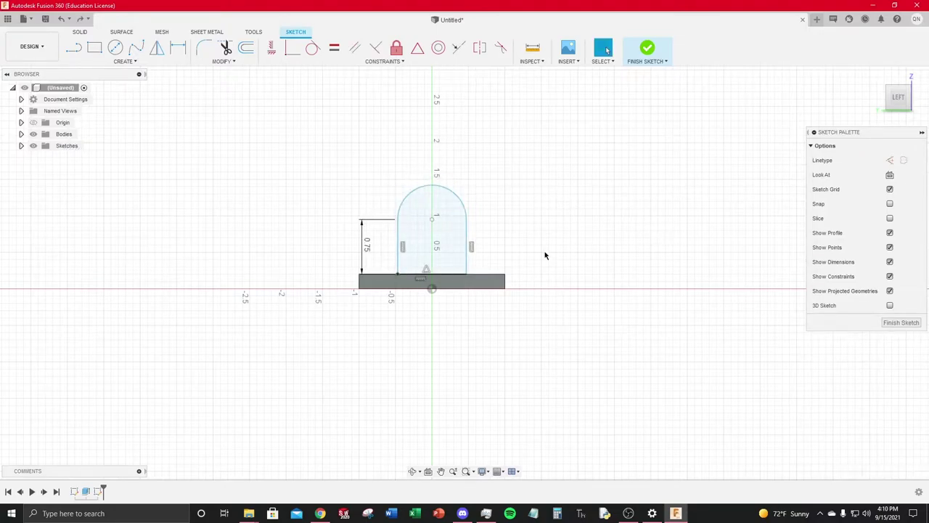
Step: Dimension the profile's bottom line to a width of 0.75 in
key(d)
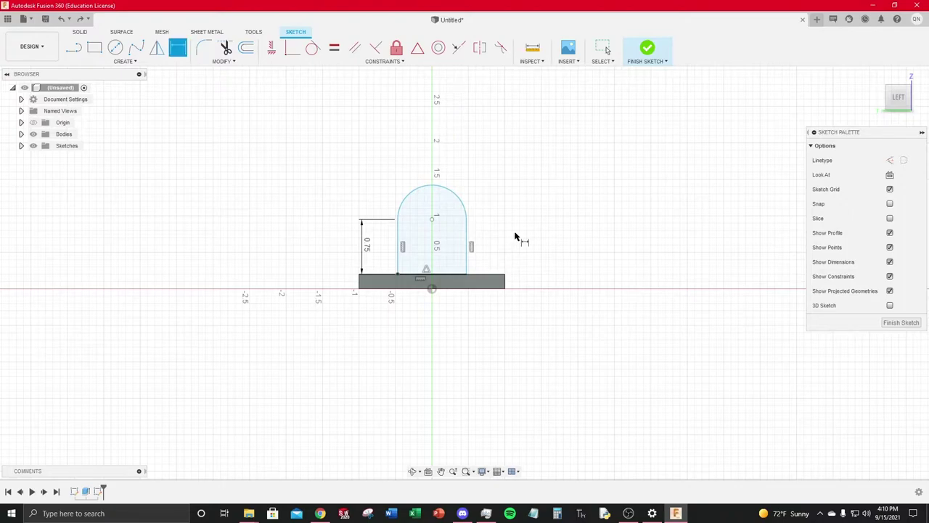
click(454, 274)
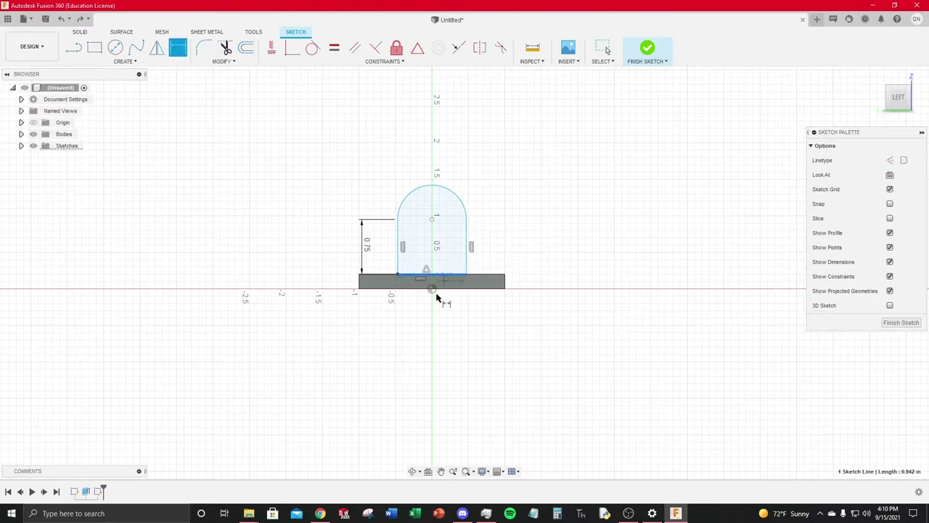
click(428, 327)
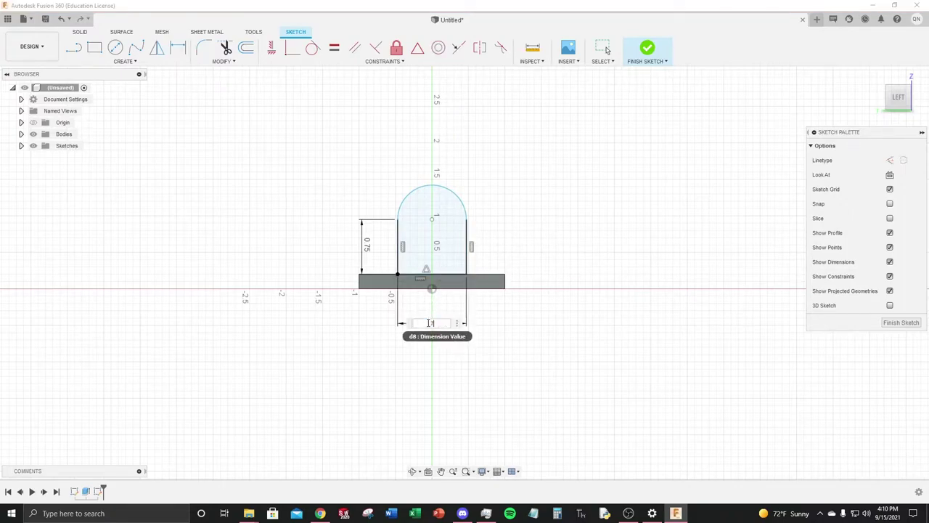
text(.75)
key(Return)
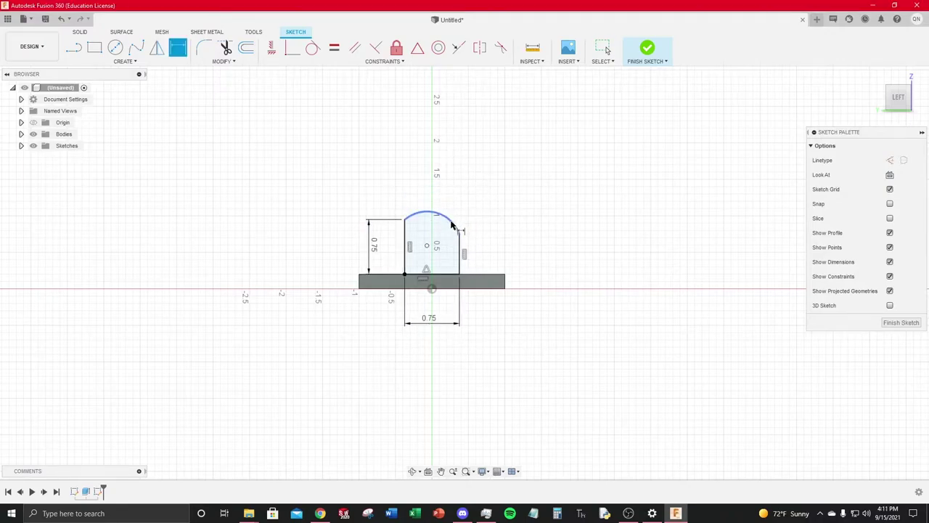
key(Escape)
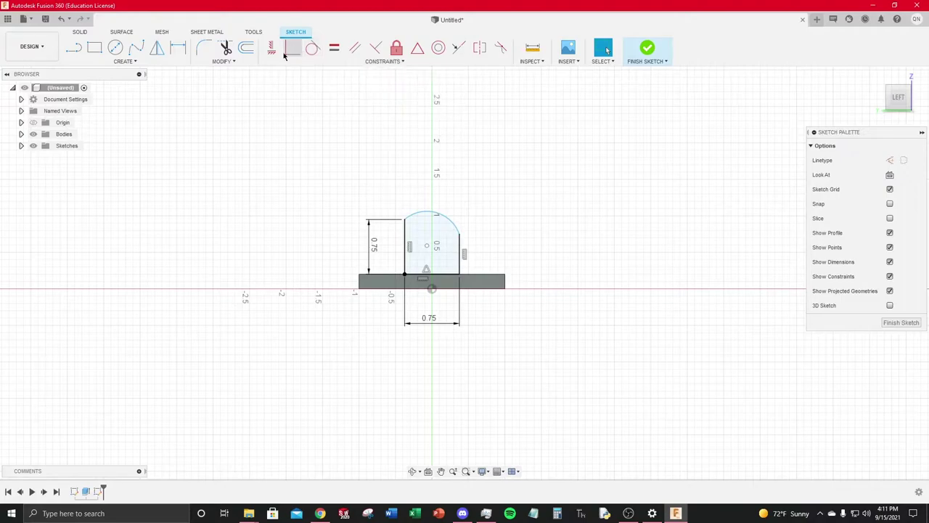
Step: Apply tangent constraints between the top arc and both vertical side lines of the profile
click(317, 49)
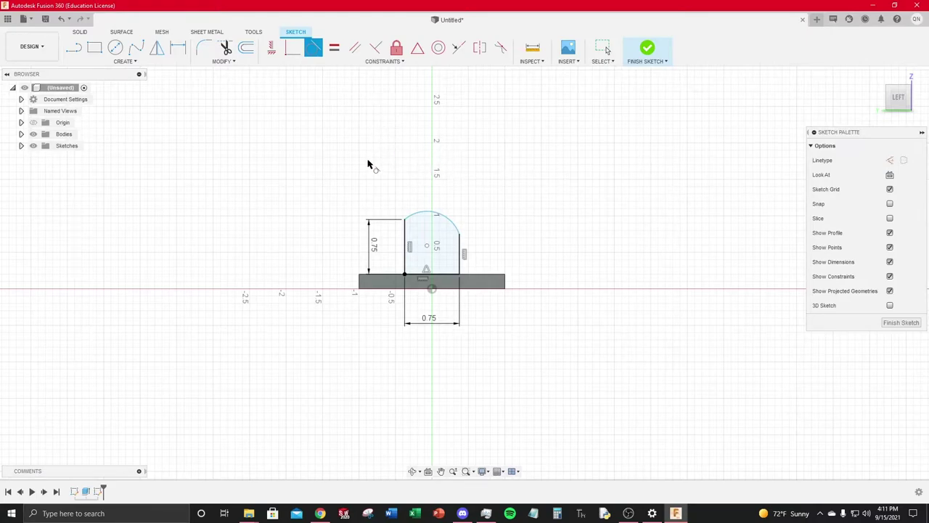
click(433, 213)
click(405, 236)
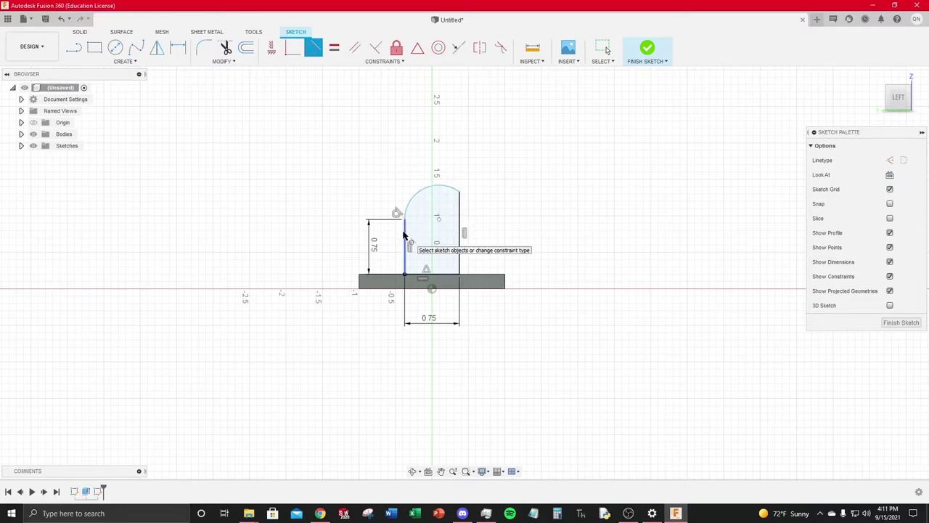
click(459, 211)
click(452, 189)
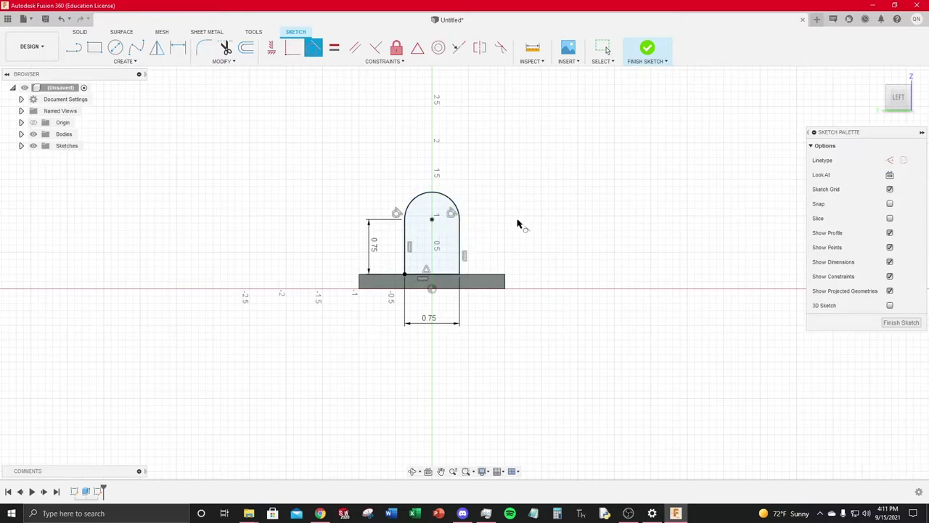
key(Escape)
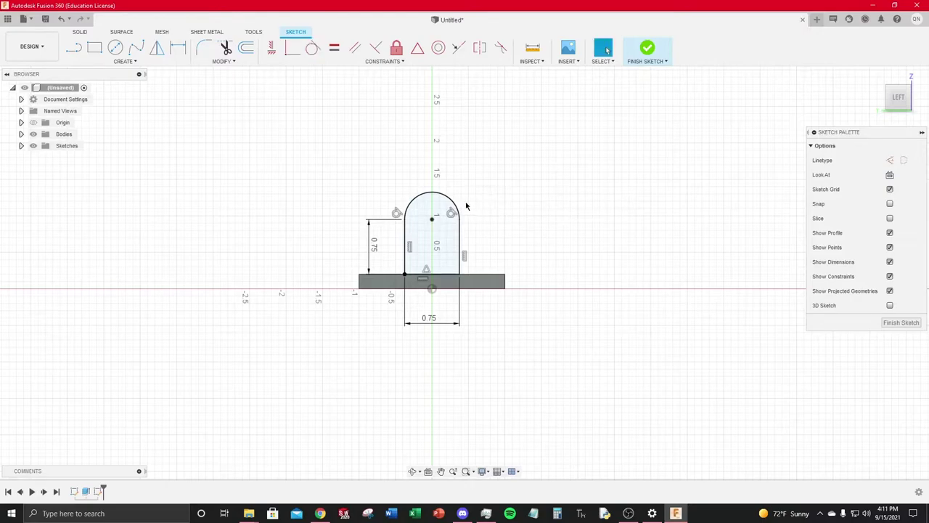
click(462, 216)
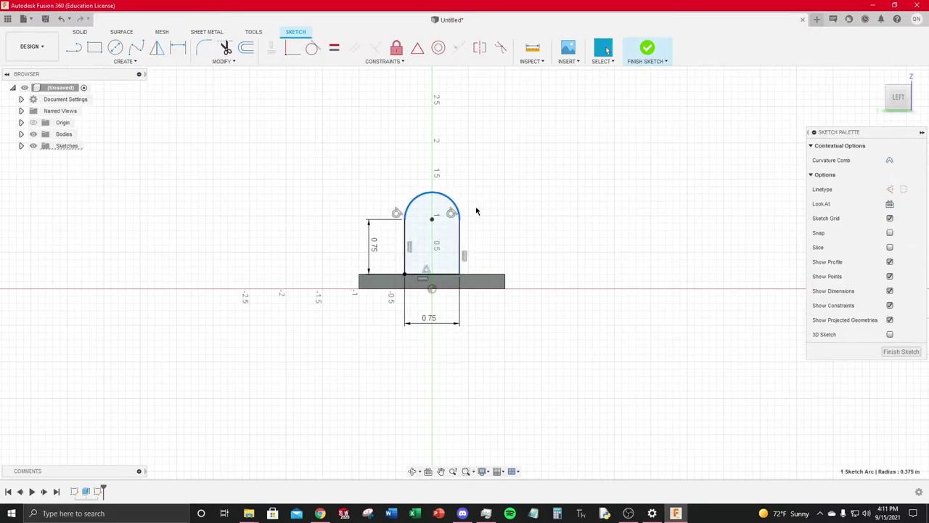
click(526, 220)
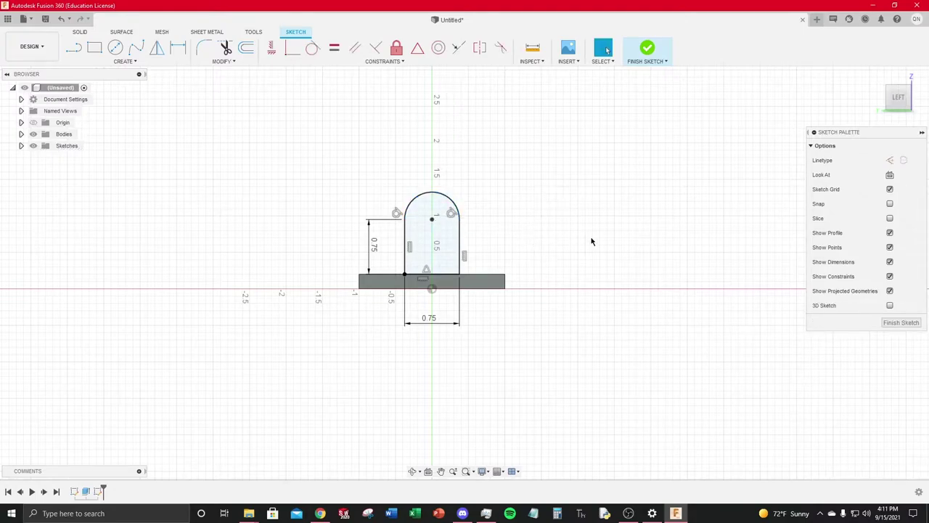
Step: Finish the sketch and extrude the arched profile -0.375 in over the plate, joining it to the body
click(906, 322)
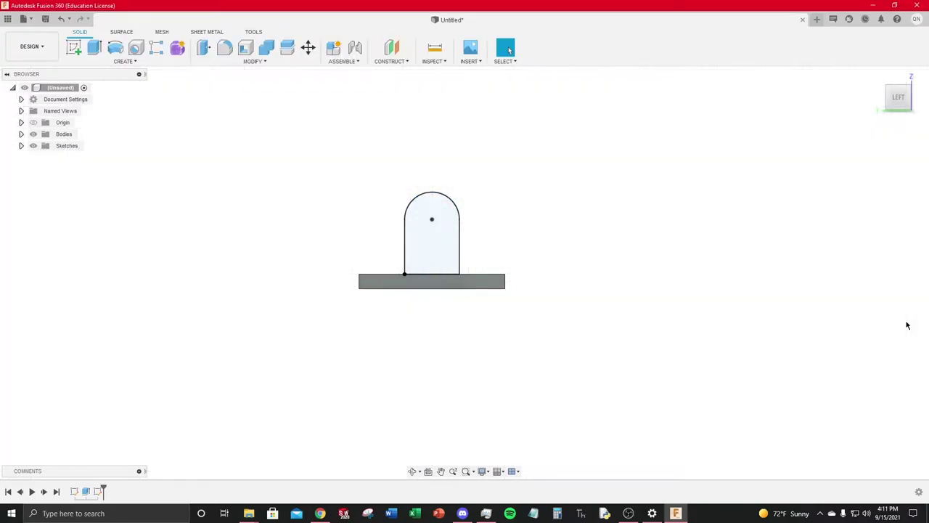
click(912, 90)
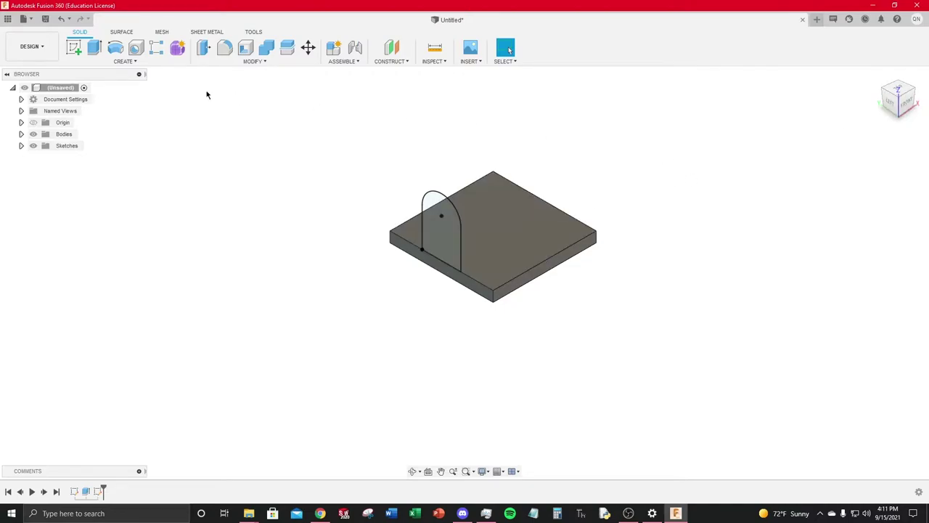
click(93, 52)
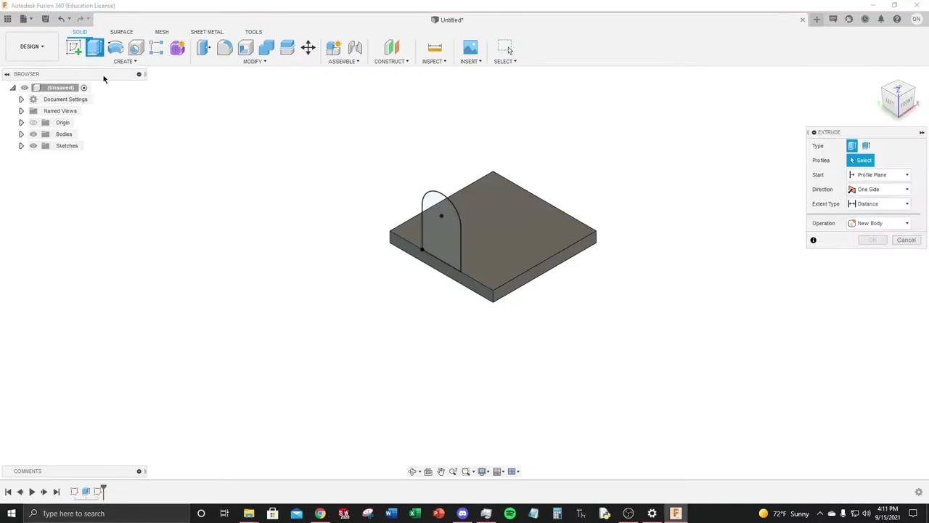
click(441, 236)
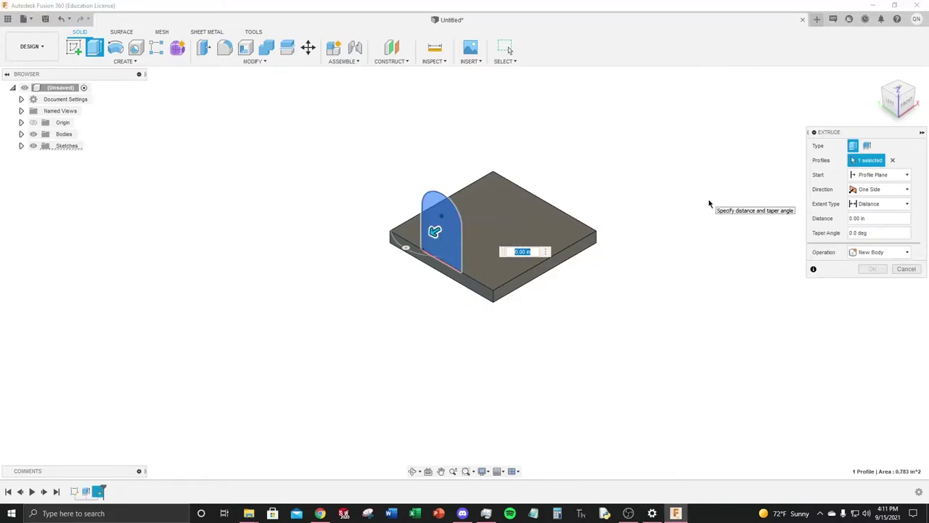
key(BackSpace)
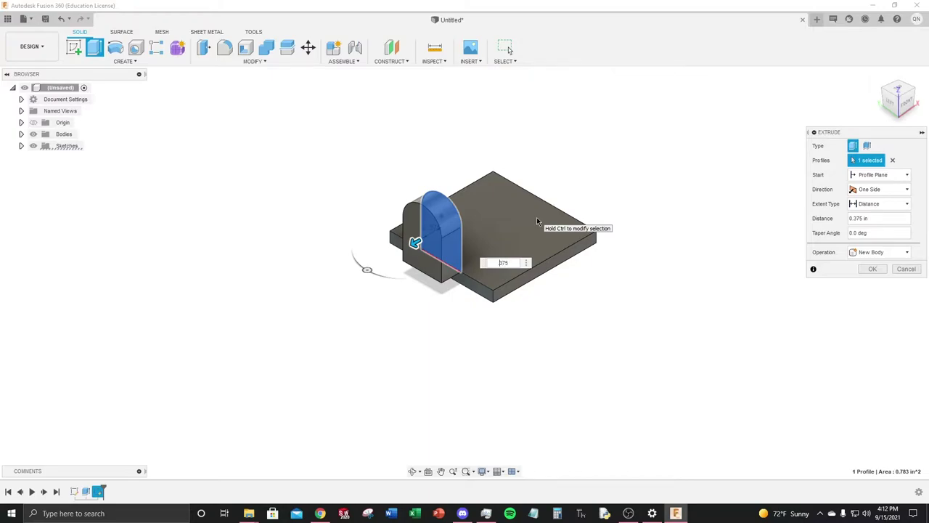
text(-)
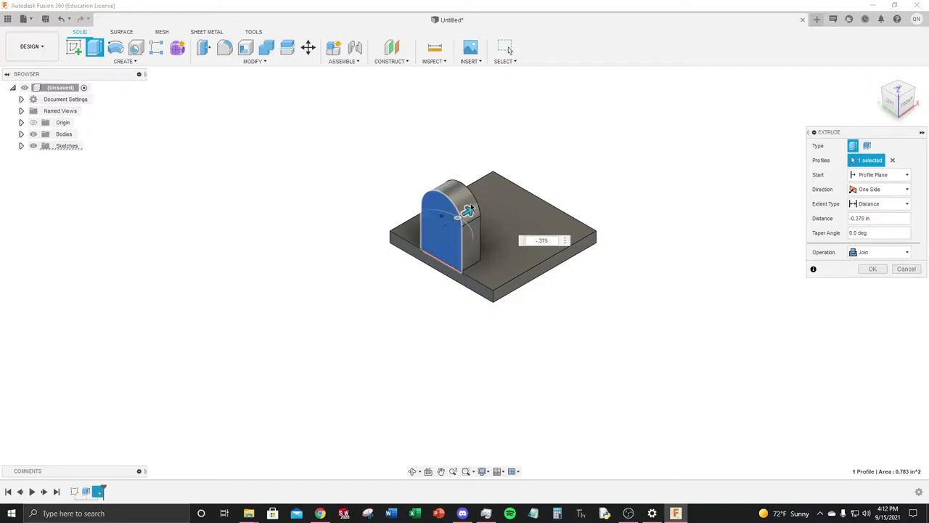
click(871, 270)
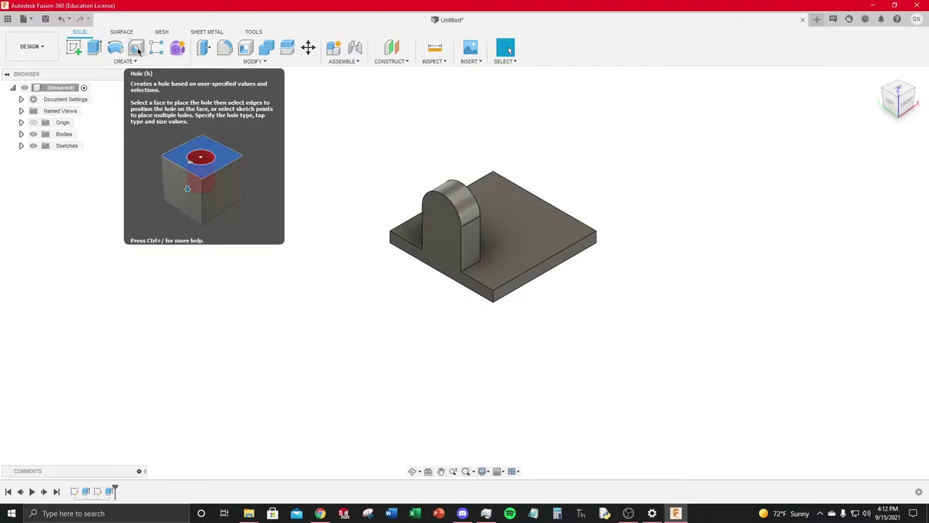
Step: Place a simple hole on the upright's outer face with its extent set to All and a 0.51 in diameter
click(136, 48)
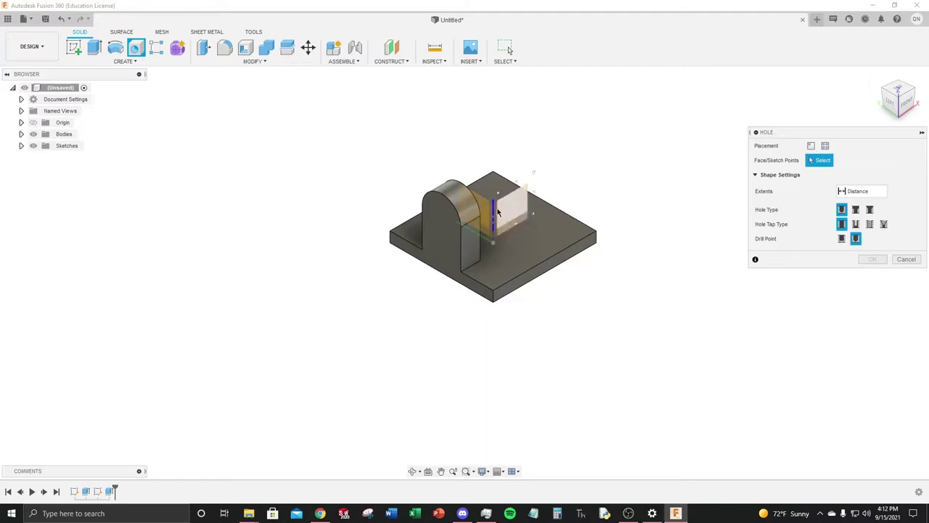
click(439, 229)
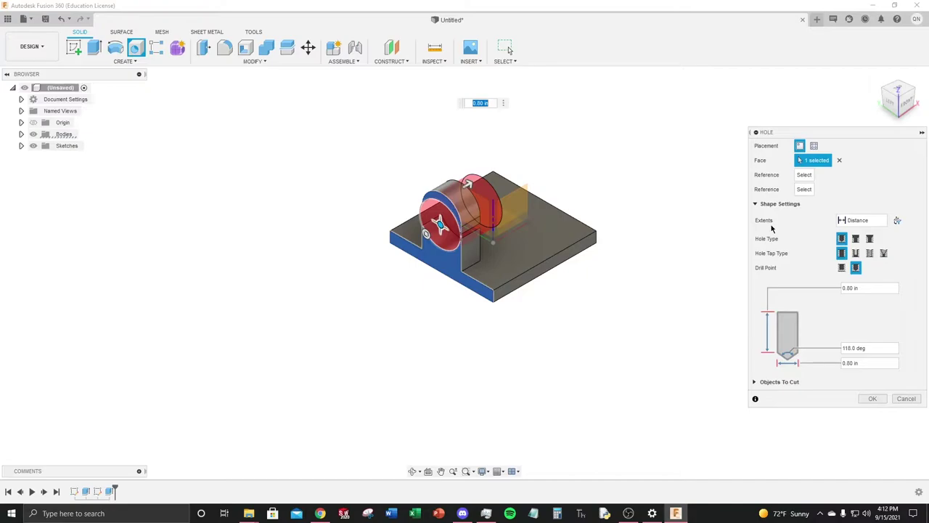
click(860, 220)
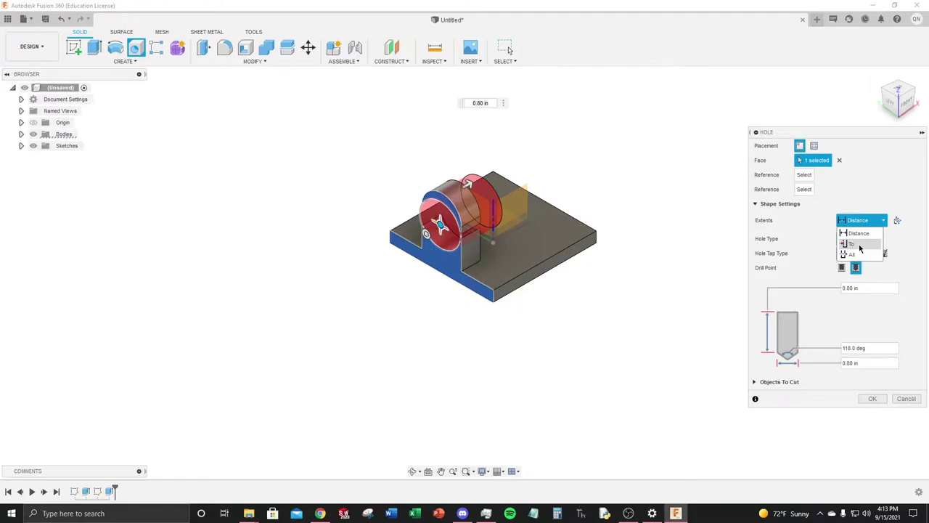
click(857, 254)
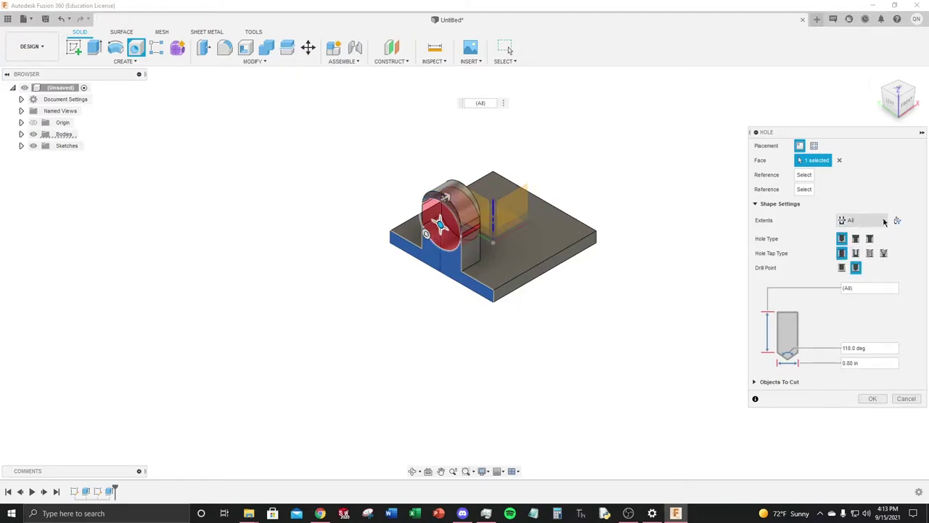
double_click(859, 363)
key(BackSpace)
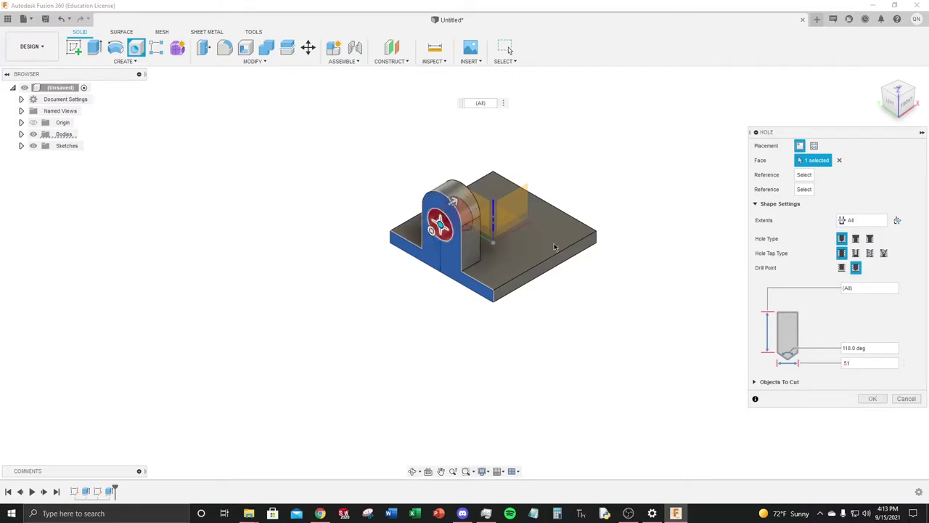
Step: Center the hole on the upright's rounded top edge and create it
scroll(643, 283, up, 3)
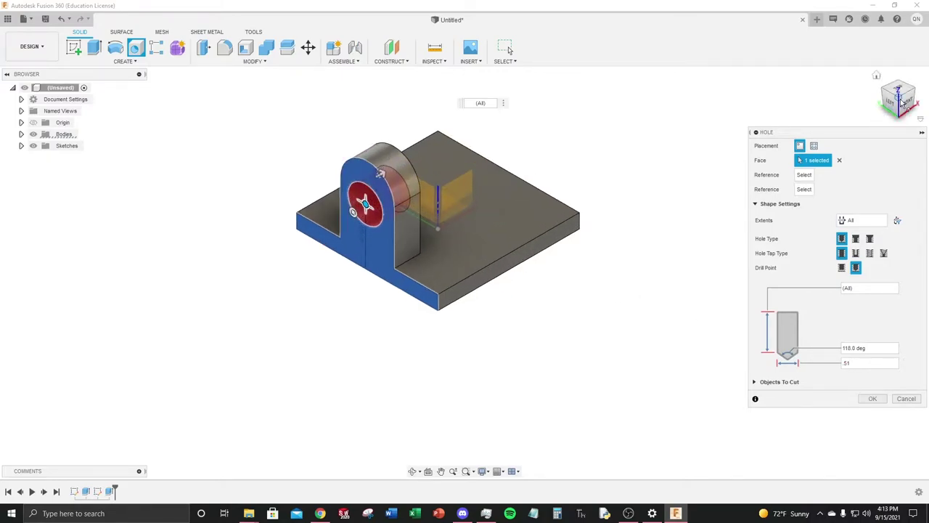
click(896, 104)
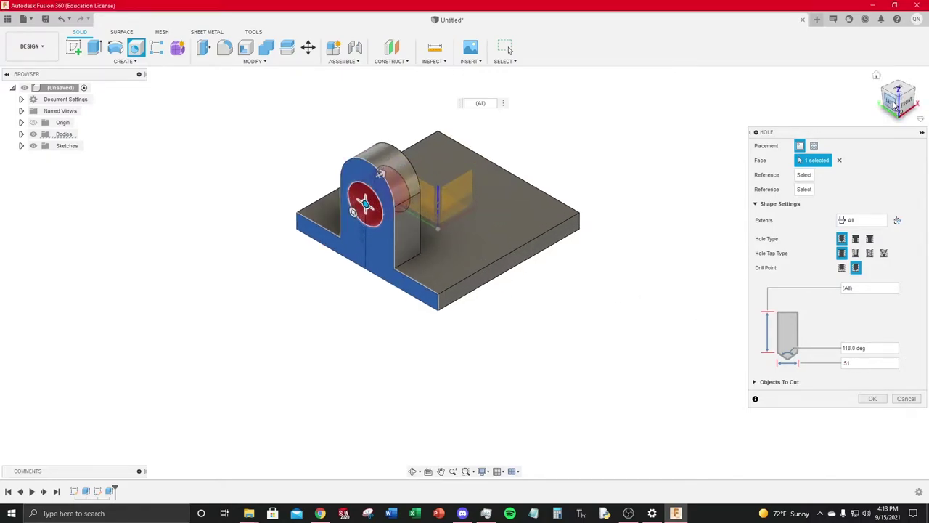
scroll(363, 200, up, 3)
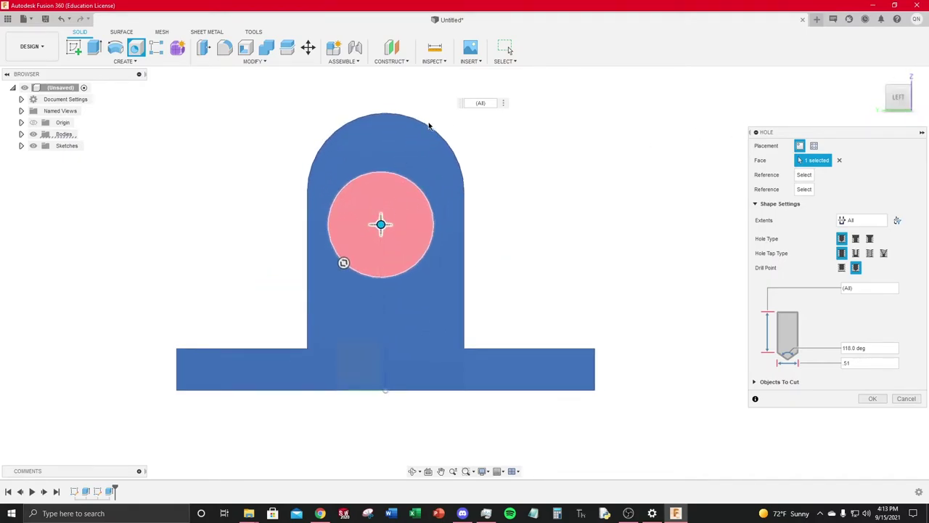
mouse_move(381, 224)
mouse_down()
mouse_move(404, 209)
mouse_move(405, 176)
mouse_move(384, 191)
mouse_move(400, 196)
mouse_move(395, 220)
mouse_up()
click(436, 135)
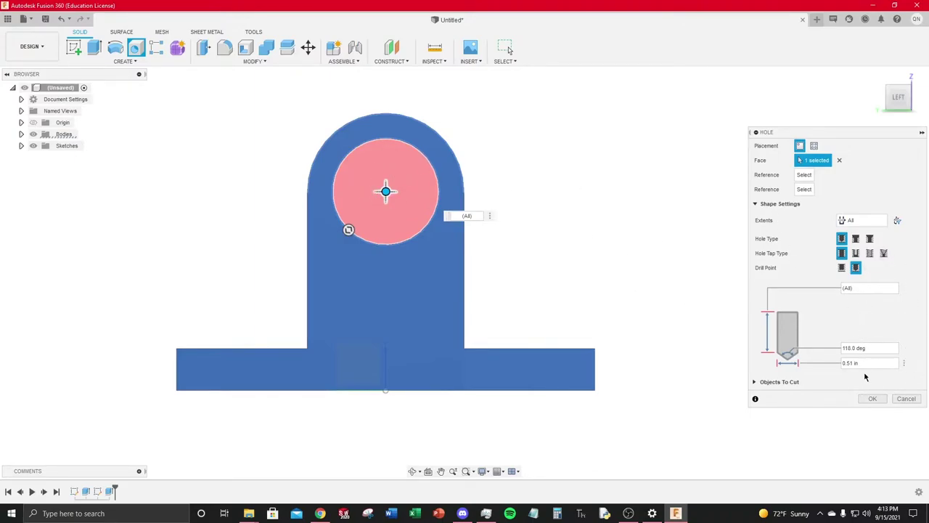
click(872, 399)
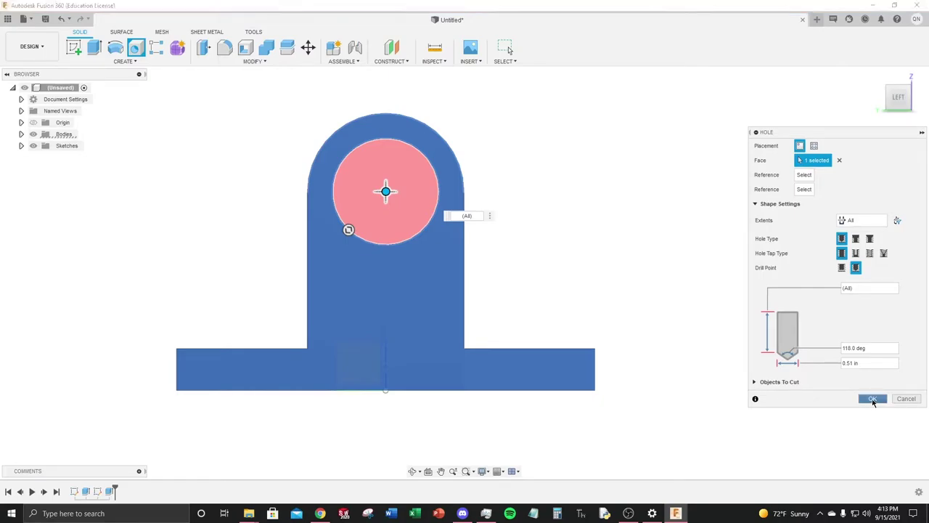
Step: Fillet the arched outlines on both faces of the upright and its two side base edges with a 0.03 in radius
key(F6)
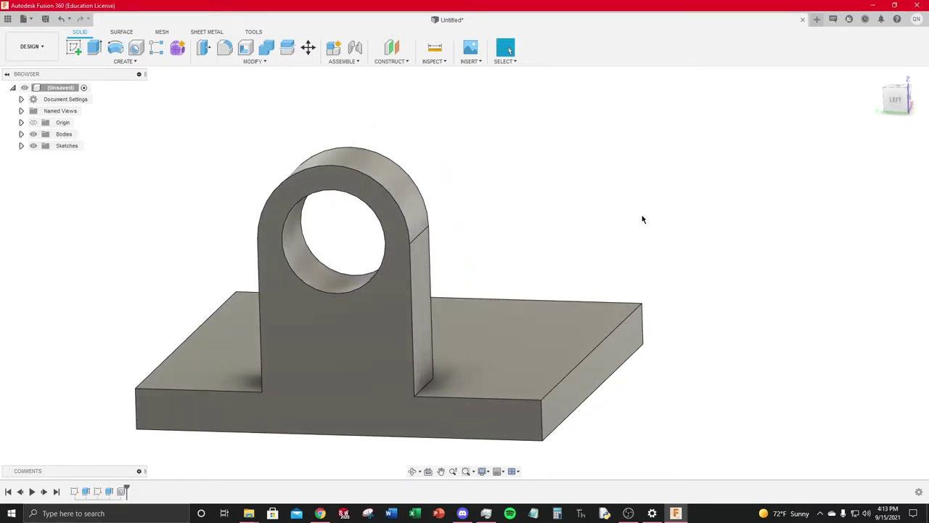
click(906, 89)
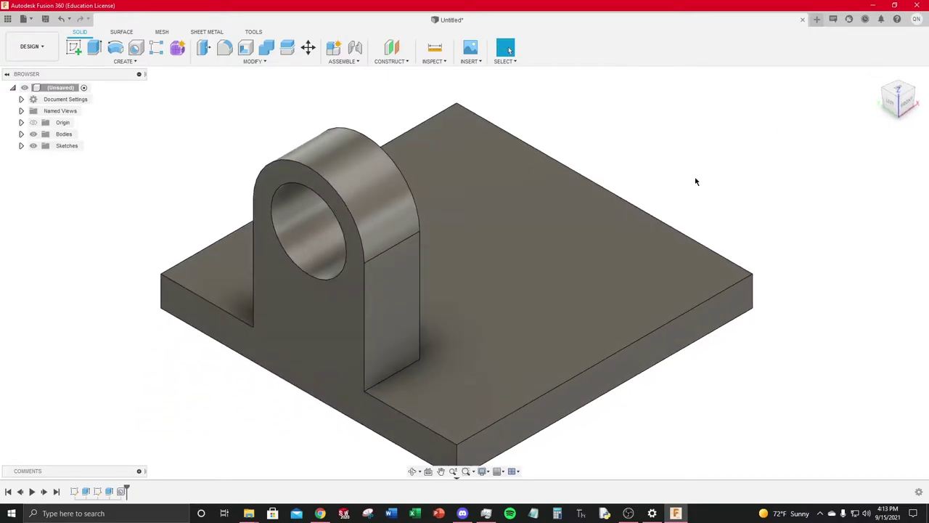
shift+middle_drag(695, 182, 503, 301)
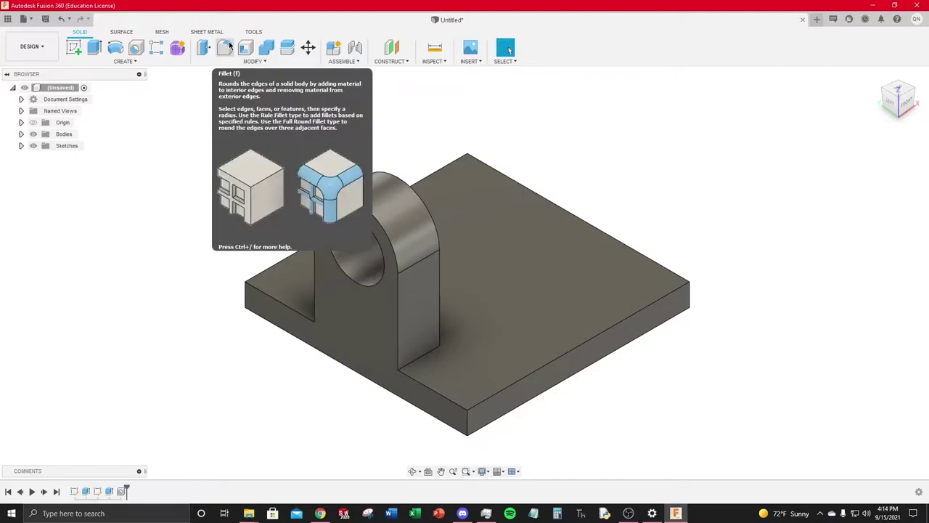
click(228, 46)
click(256, 62)
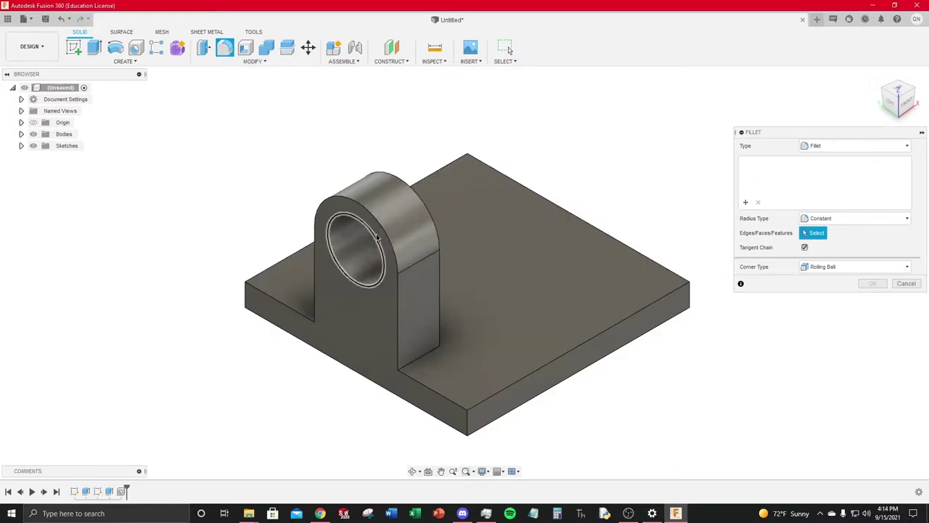
click(384, 231)
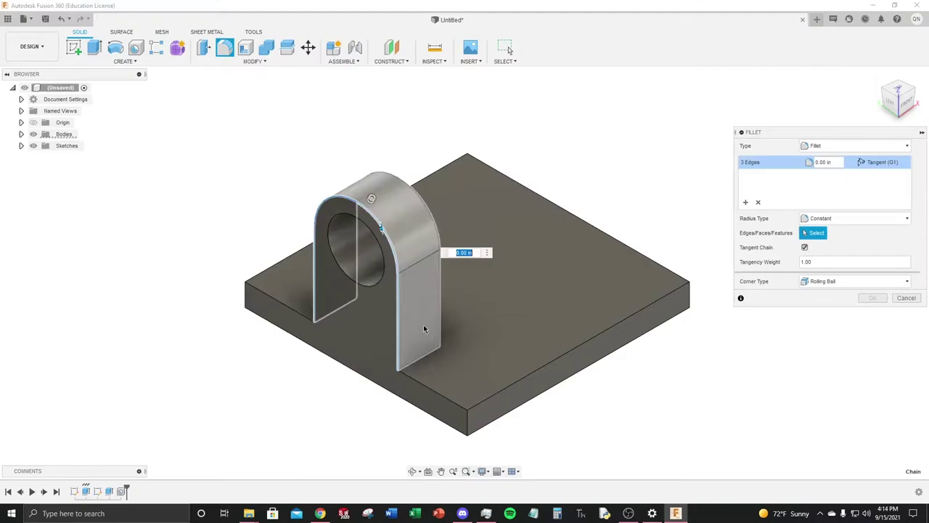
click(442, 308)
shift+middle_drag(446, 303, 465, 341)
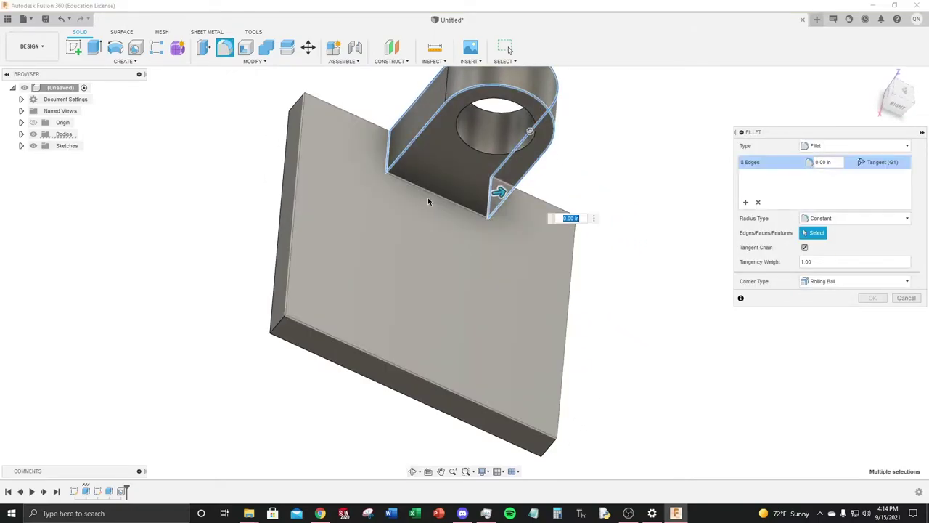
click(430, 196)
shift+middle_drag(558, 327, 438, 259)
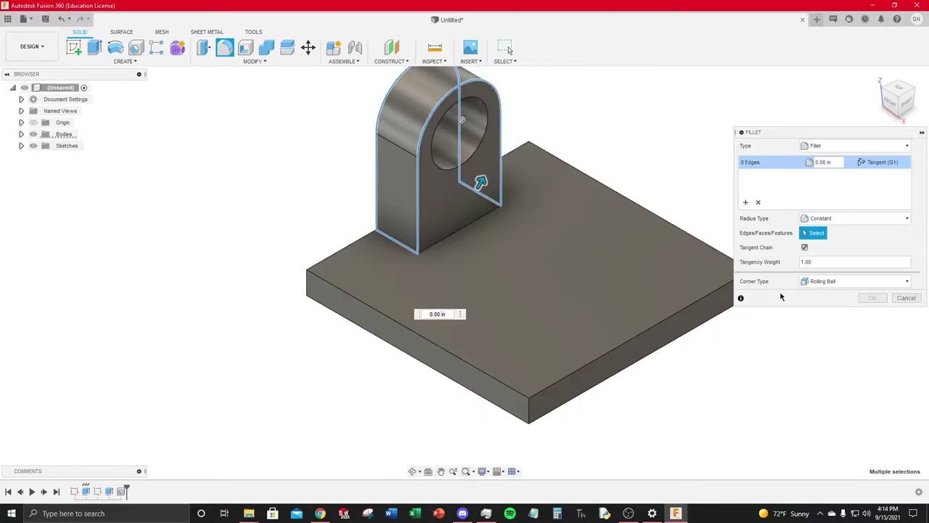
click(444, 313)
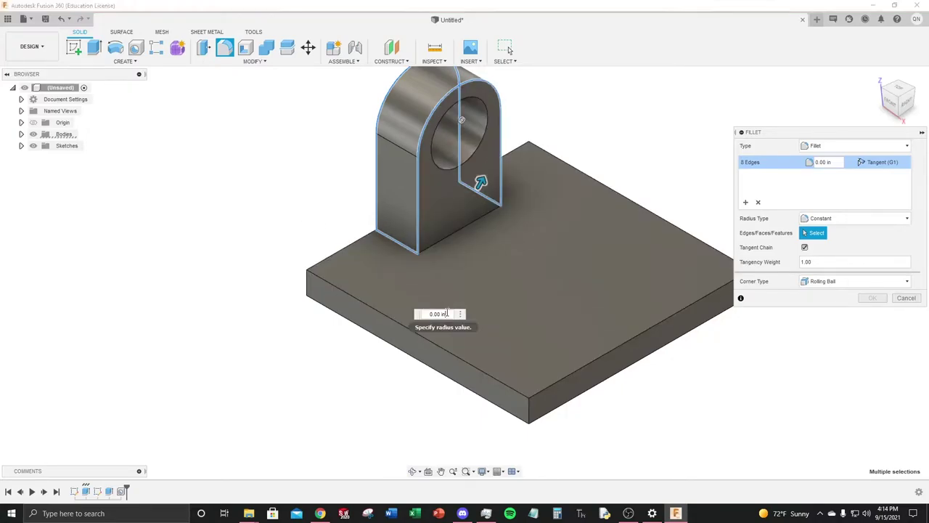
text(03)
key(Return)
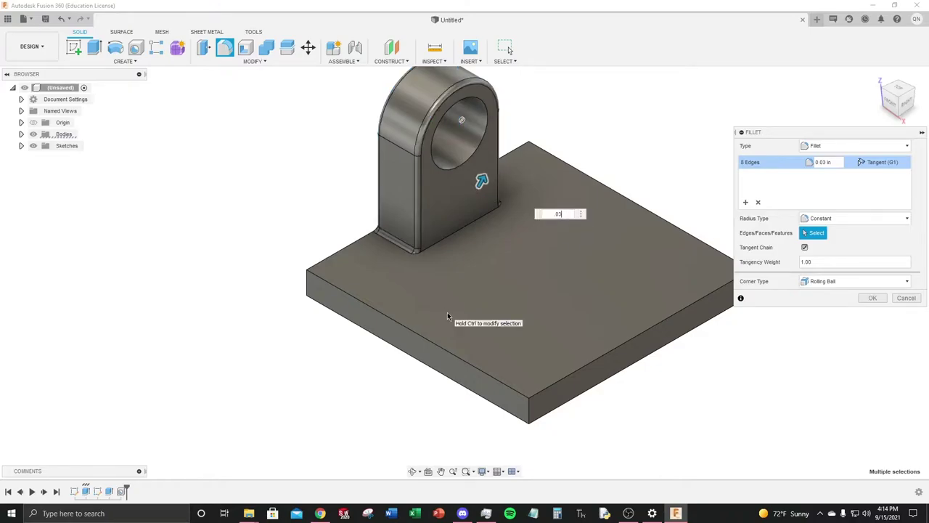
key(Return)
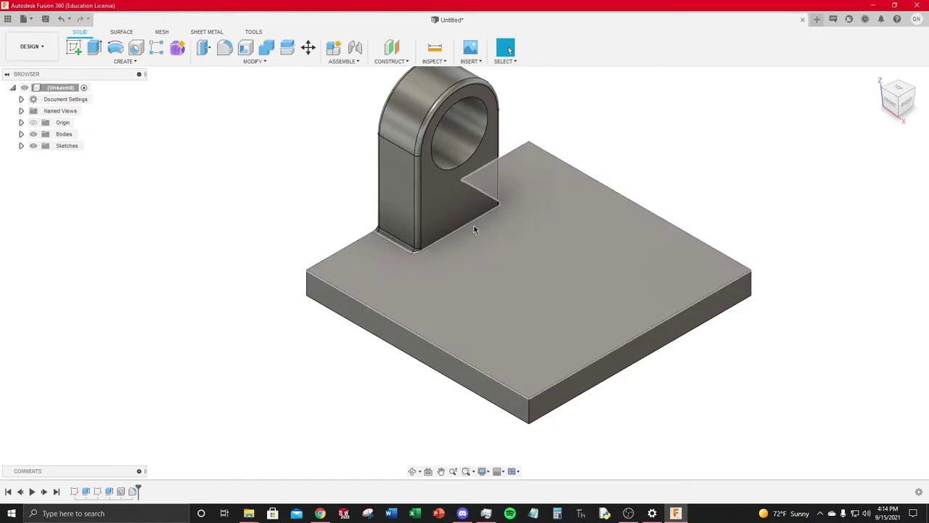
Step: Edit the upright's 0.03 in fillet to also include the inner base edge where it meets the plate
right_click(133, 491)
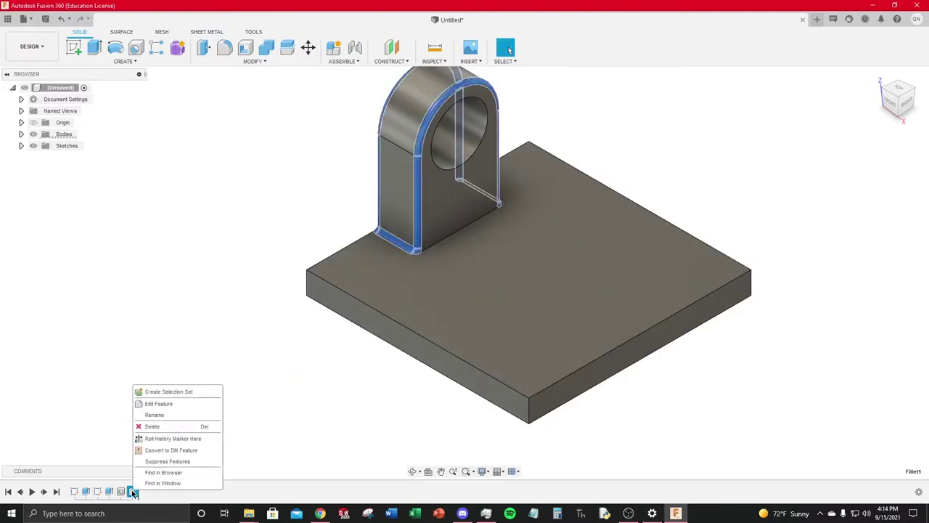
click(167, 403)
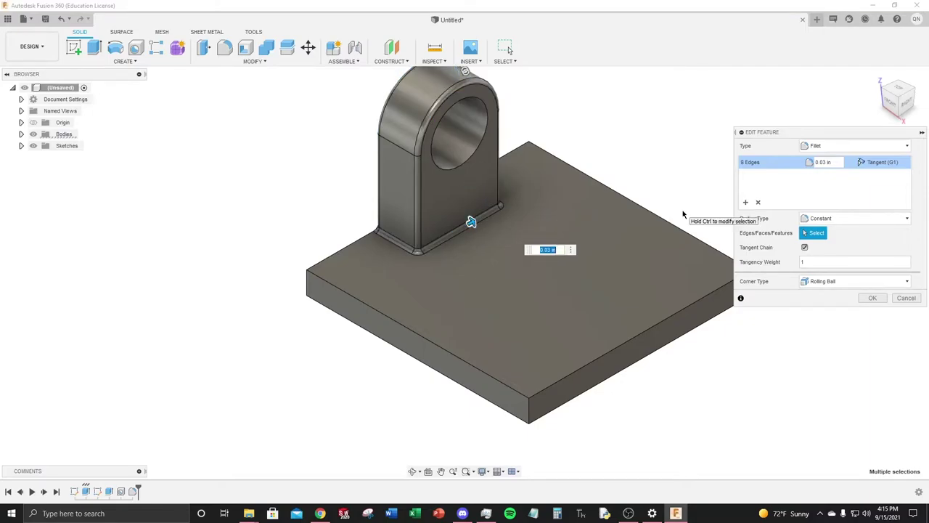
click(876, 297)
scroll(543, 227, down, 3)
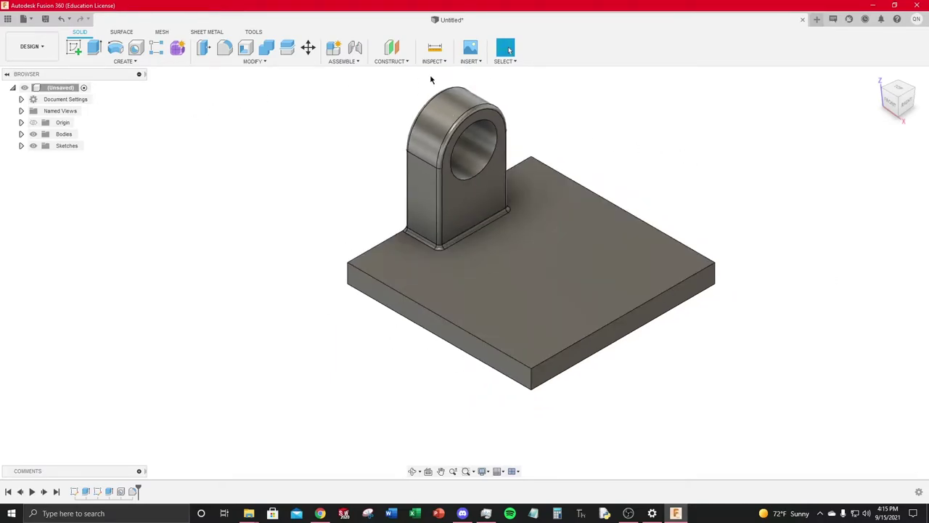
Step: Open the Bracket Assemby design from the Fusion 360 Practice project and examine the rounded tops of the bracket's two uprights
click(7, 18)
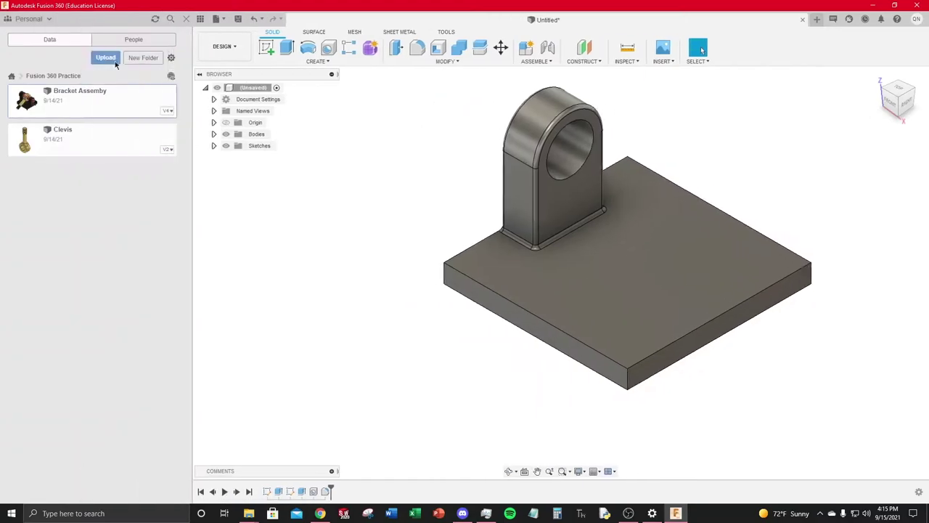
double_click(80, 103)
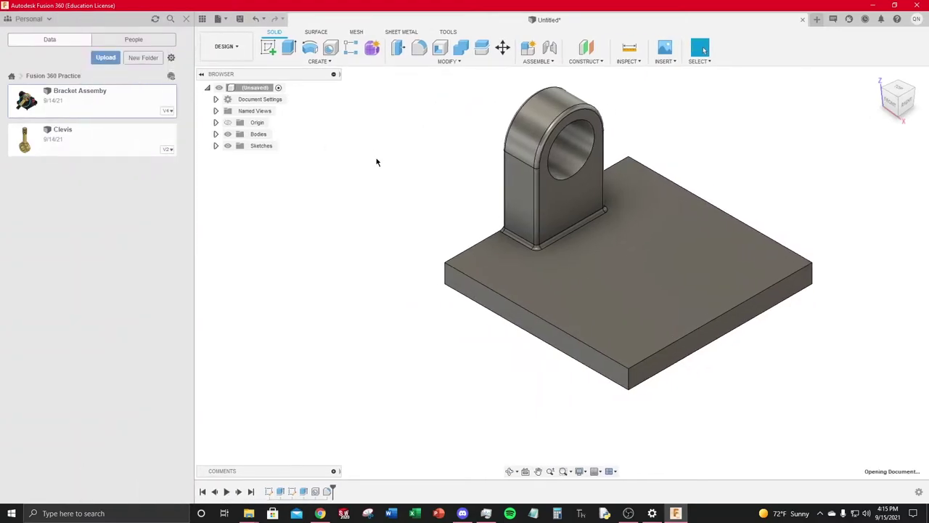
click(186, 20)
click(421, 178)
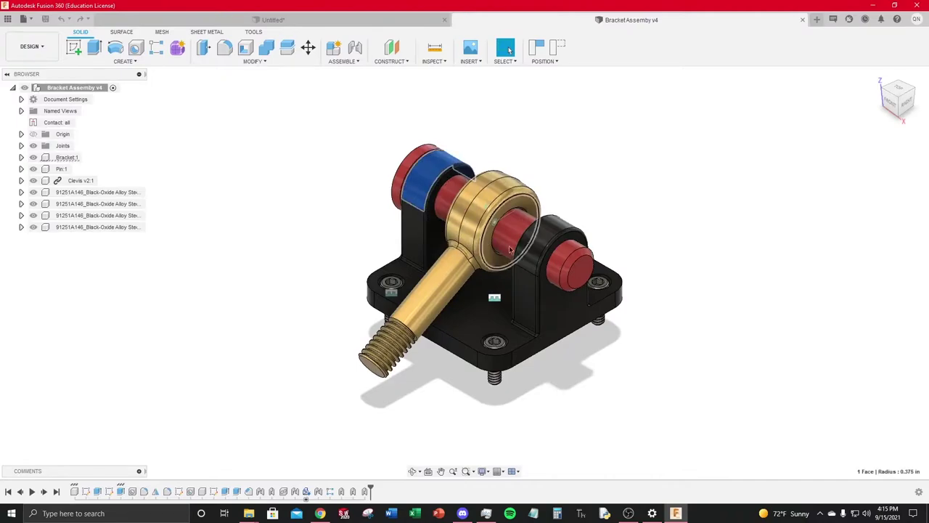
click(549, 231)
click(424, 169)
click(537, 228)
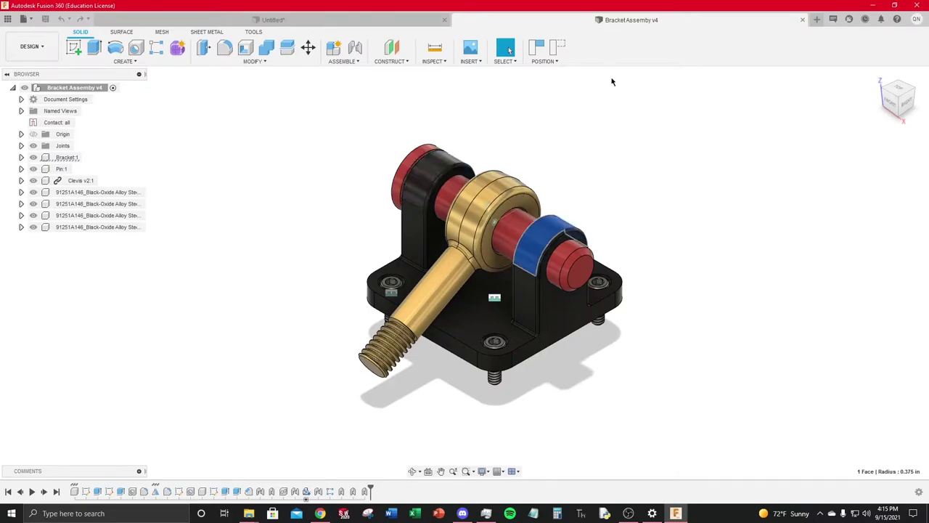
Step: Return to the unsaved plate design, show its origin planes and check their position in the front view
click(374, 27)
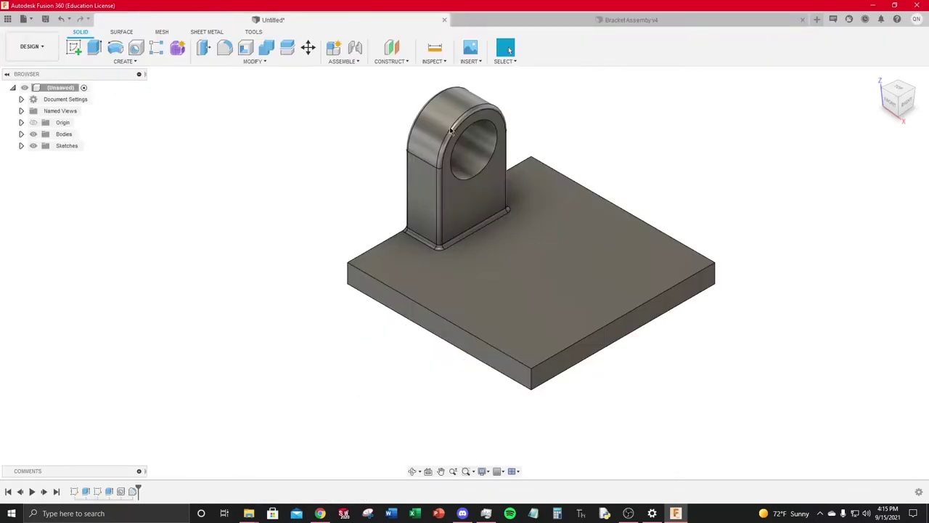
click(33, 122)
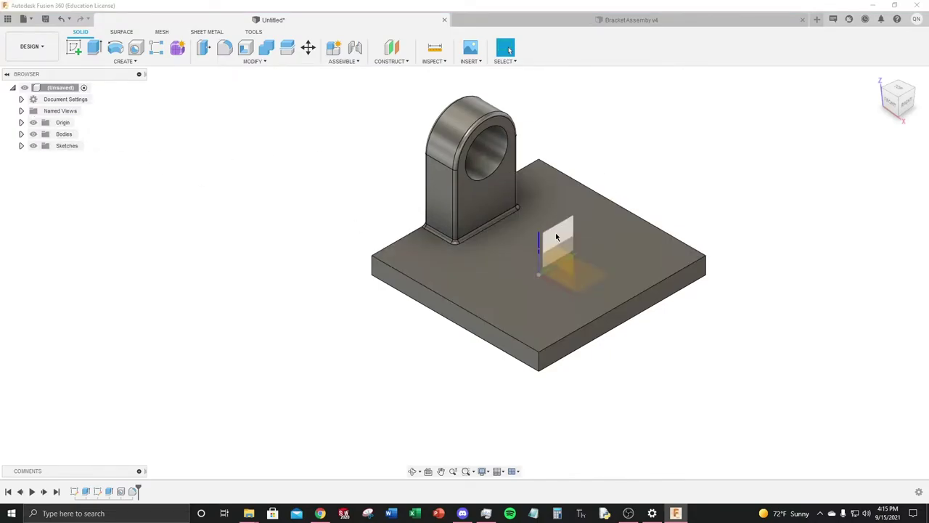
drag(894, 98, 876, 116)
click(891, 102)
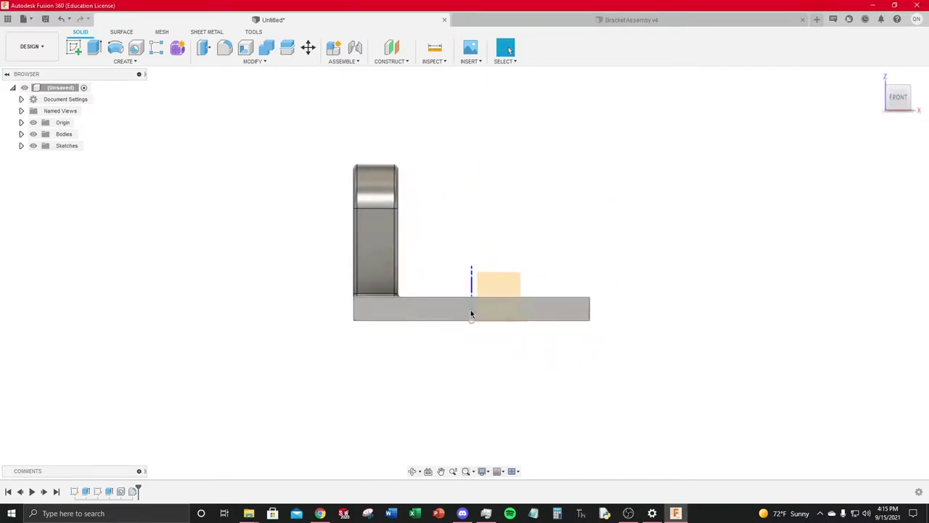
click(908, 87)
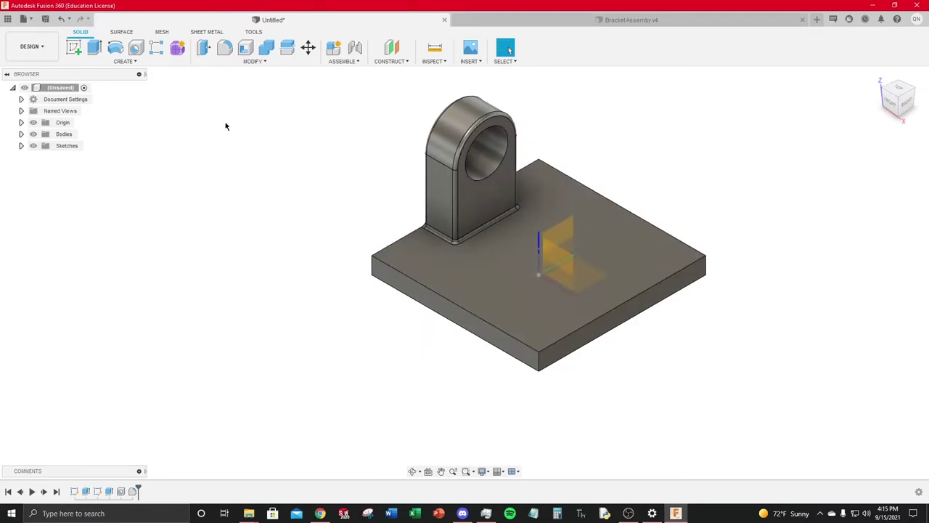
Step: Mirror the upright's extrusion, hole and fillet as features across the YZ origin plane, and hide the origin planes
click(145, 65)
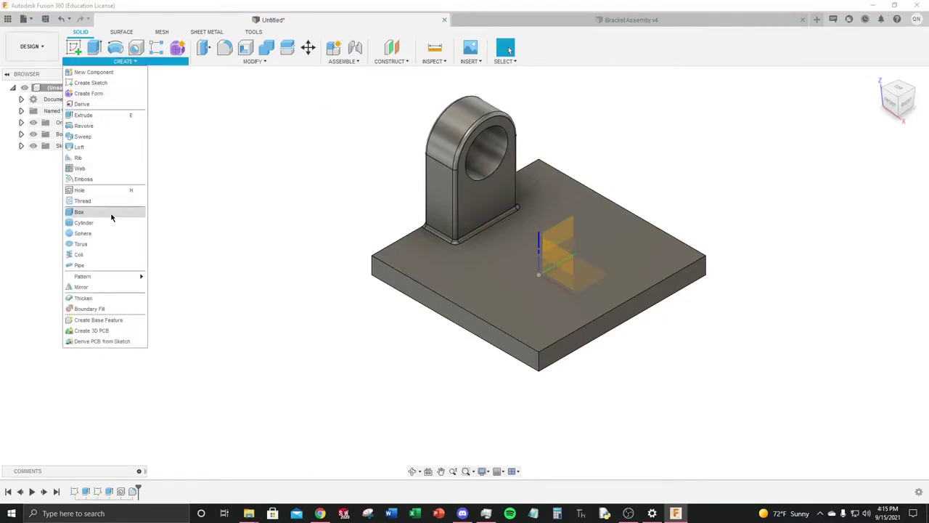
click(80, 288)
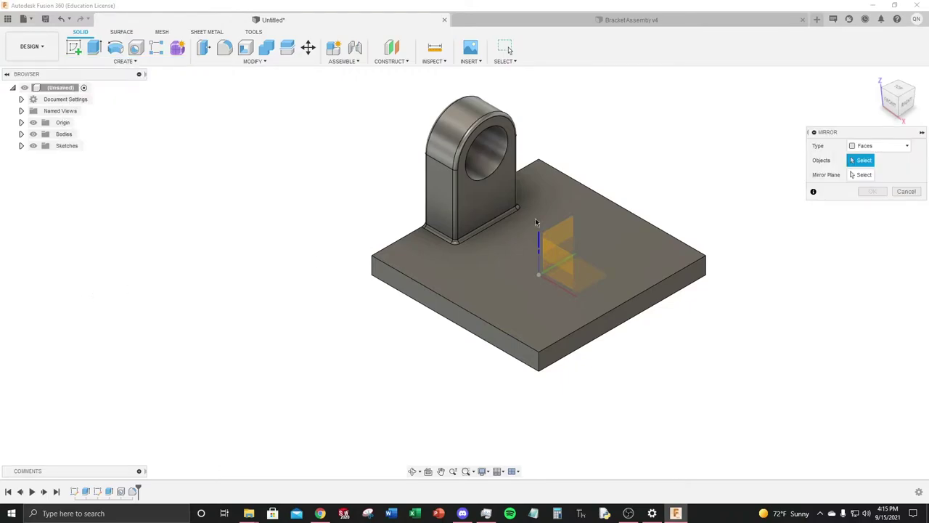
click(851, 147)
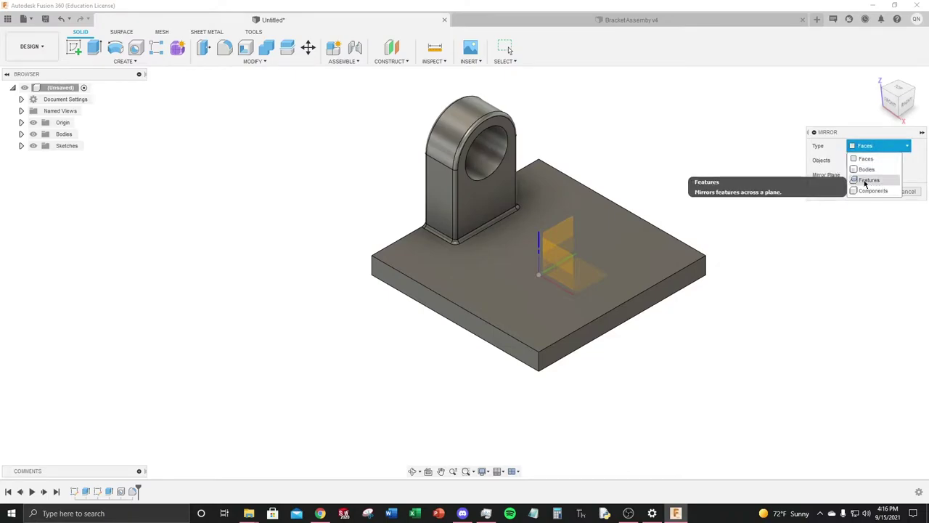
click(865, 180)
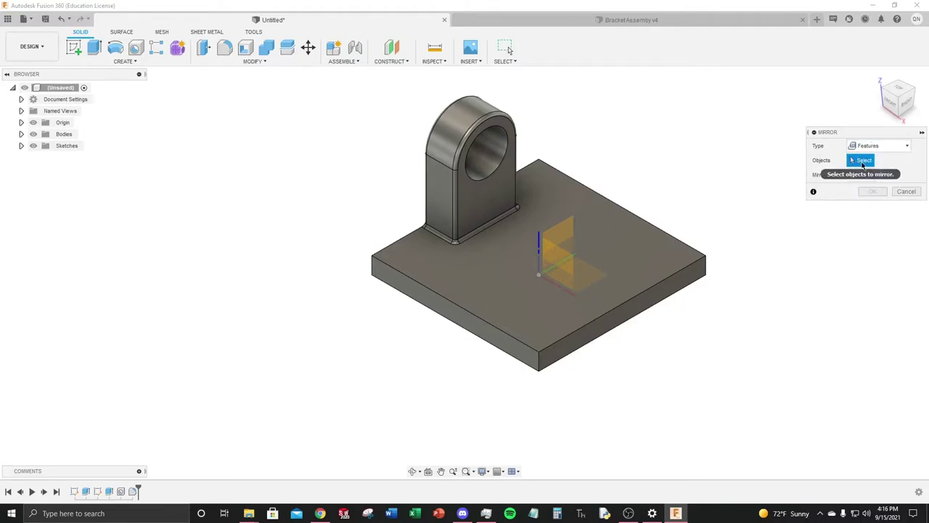
click(467, 114)
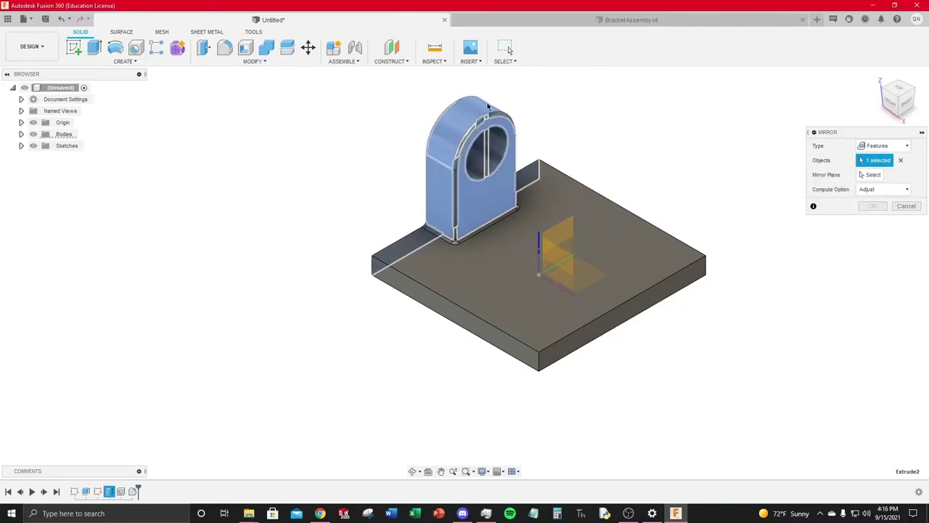
click(124, 493)
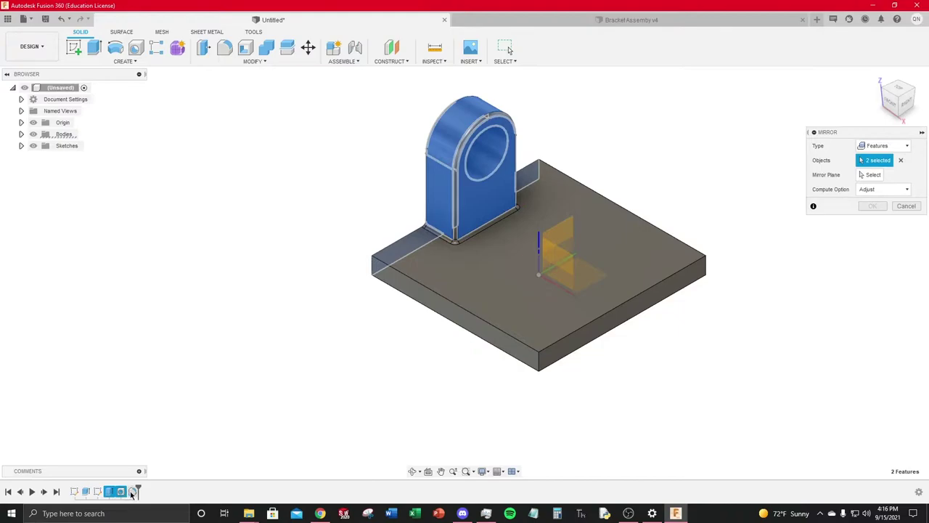
click(109, 493)
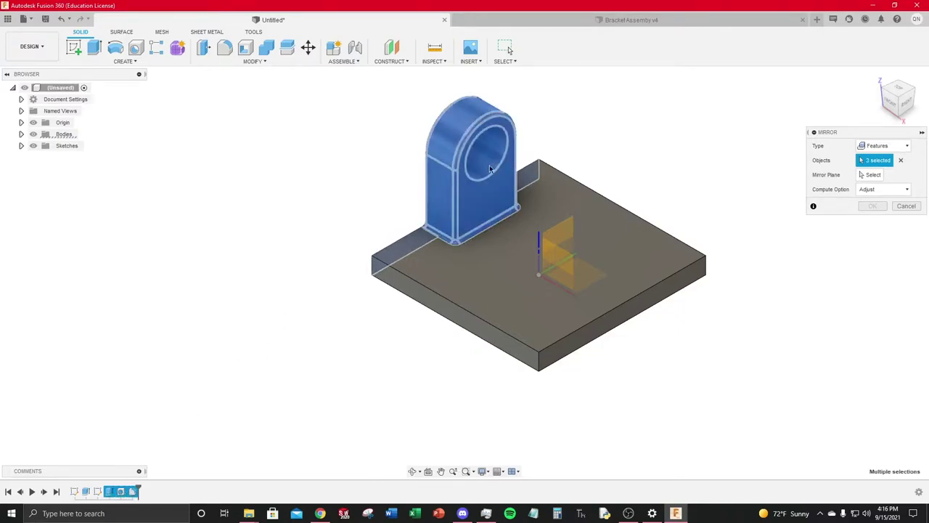
click(869, 175)
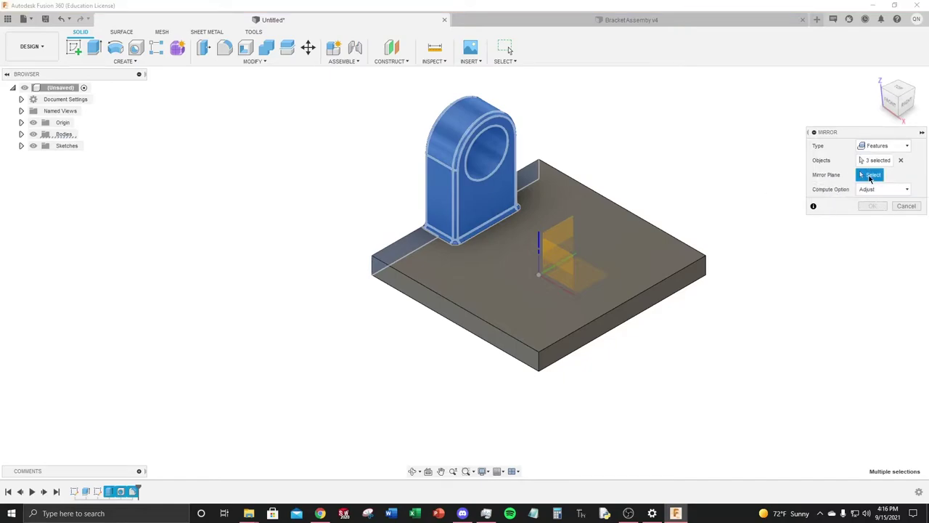
click(564, 232)
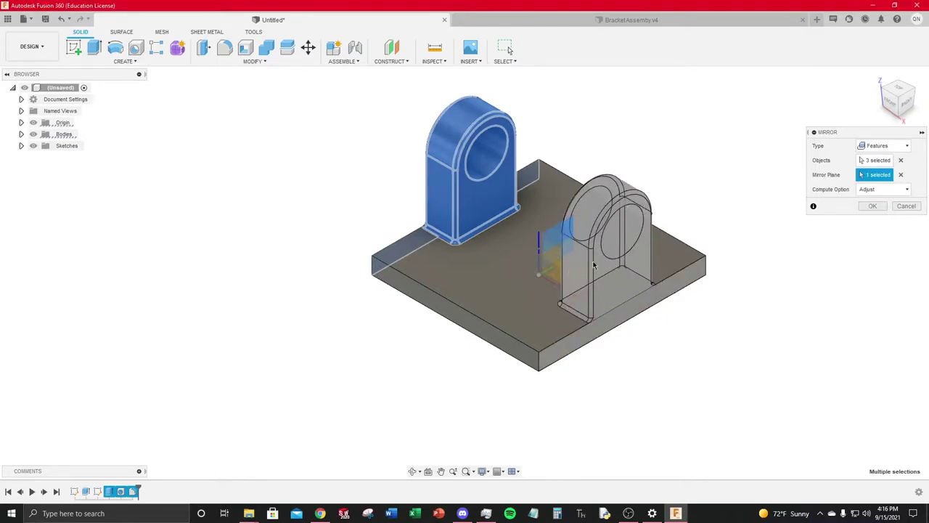
click(863, 209)
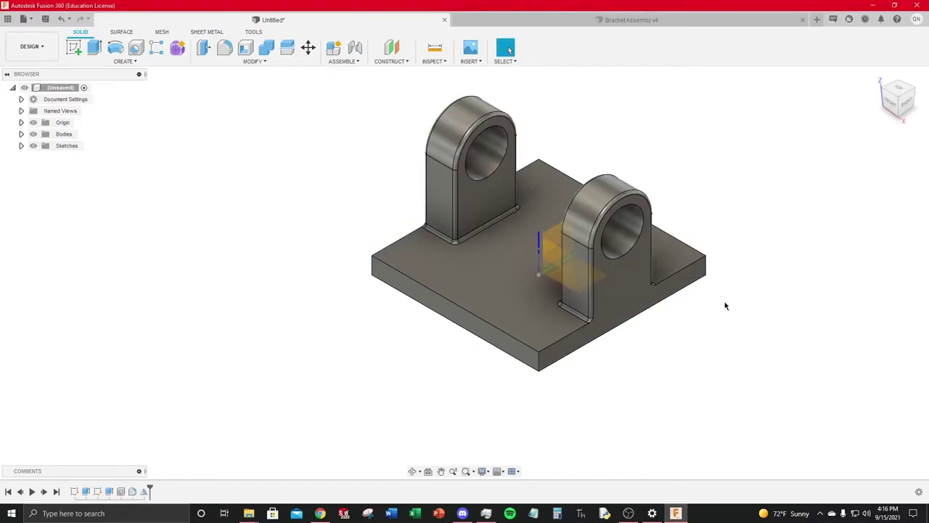
mouse_move(734, 306)
shift+middle_down()
mouse_move(759, 278)
mouse_move(819, 274)
mouse_move(775, 272)
mouse_move(718, 305)
shift+middle_up()
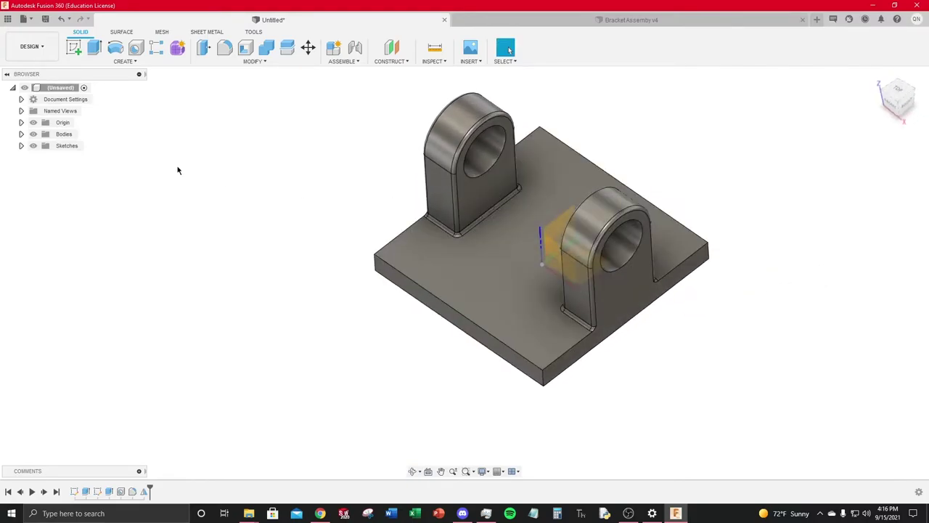
click(33, 122)
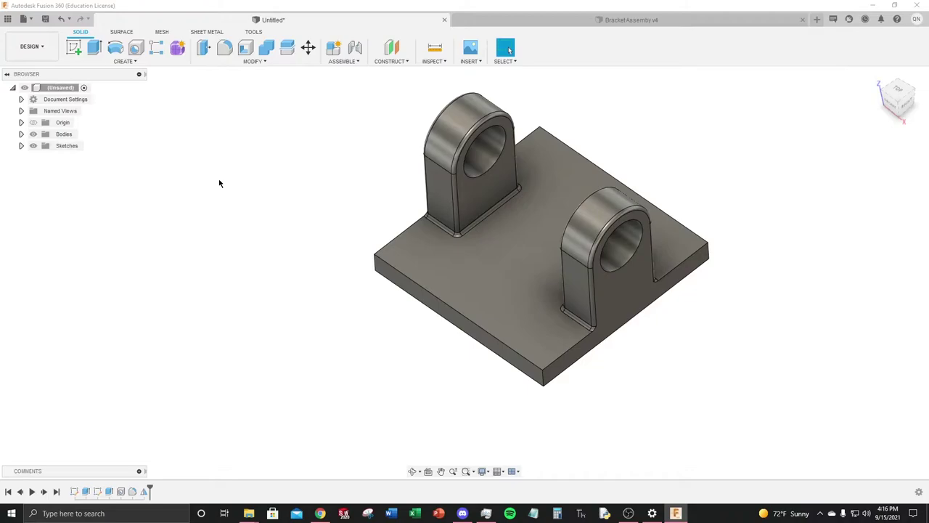
Step: Fillet the four vertical corner edges of the base plate with a 0.25 in radius
shift+middle_drag(639, 305, 660, 319)
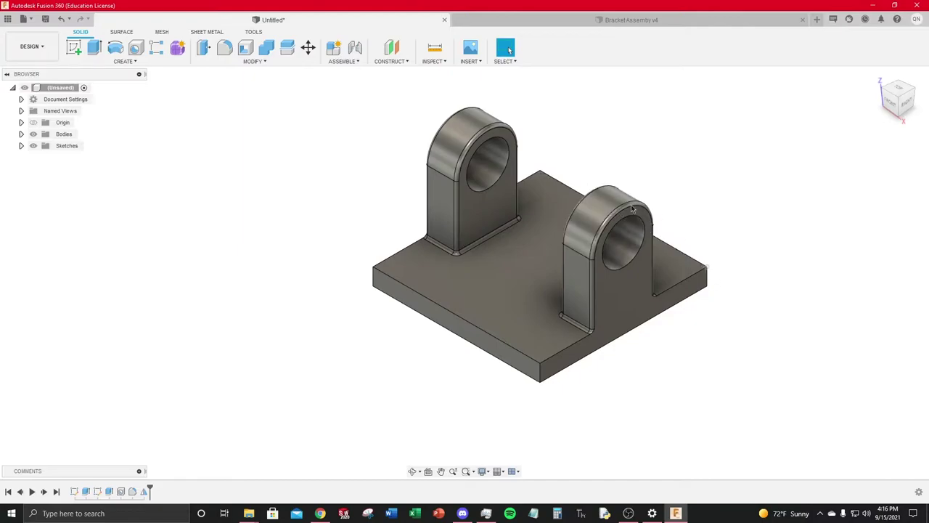
click(225, 46)
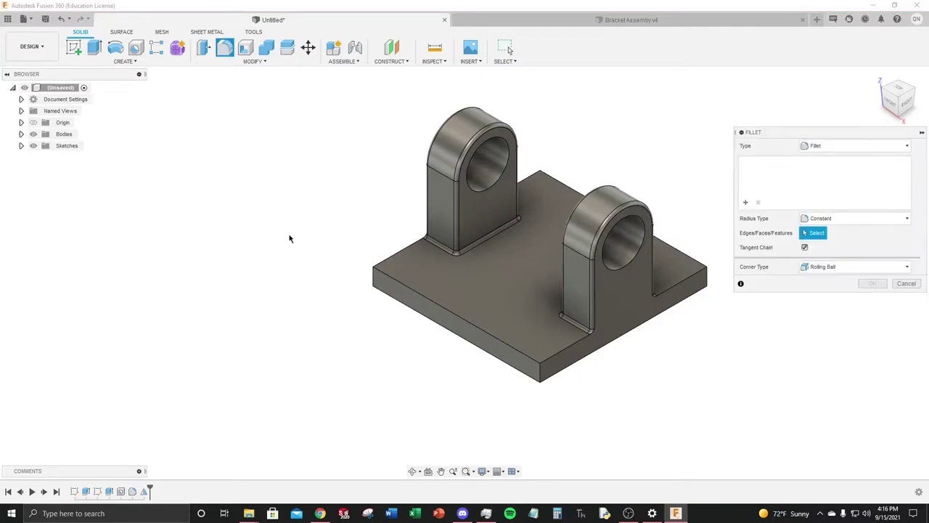
click(371, 276)
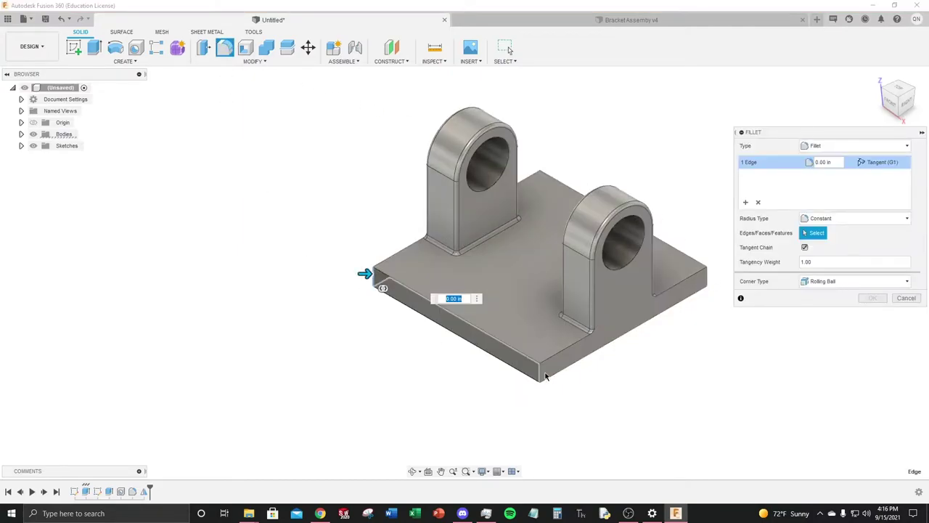
click(711, 285)
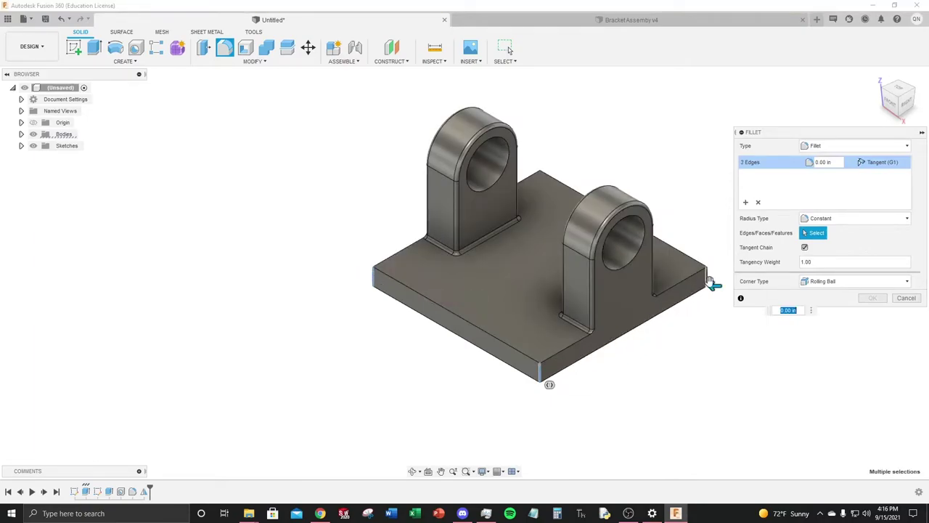
shift+middle_drag(716, 286, 498, 400)
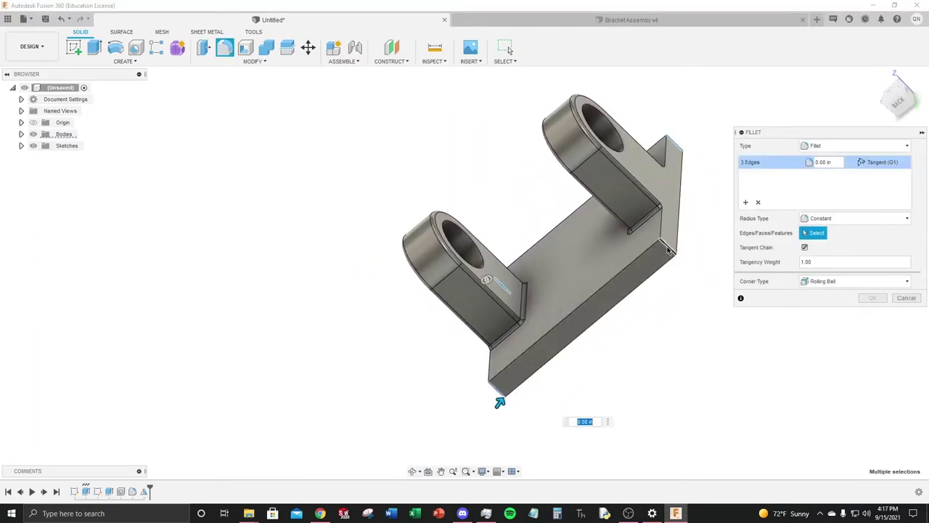
click(678, 244)
shift+middle_drag(678, 245, 498, 182)
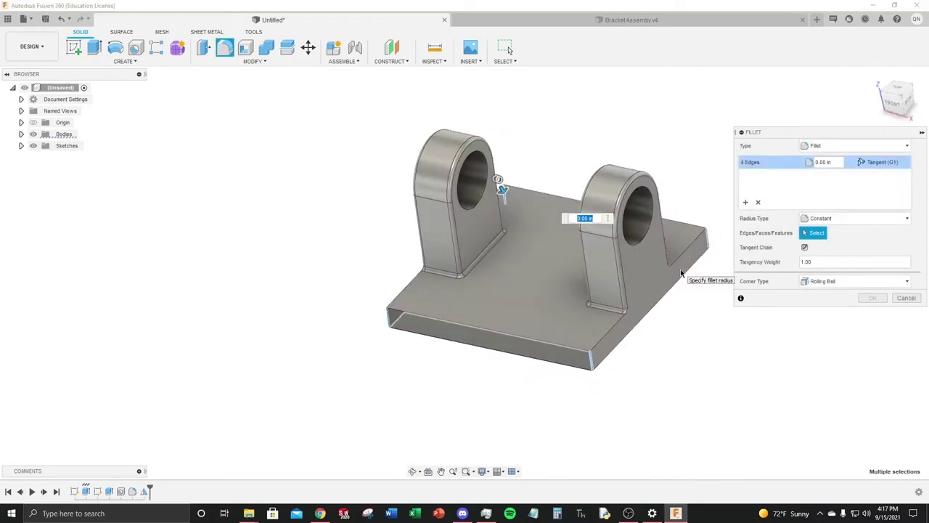
text(25)
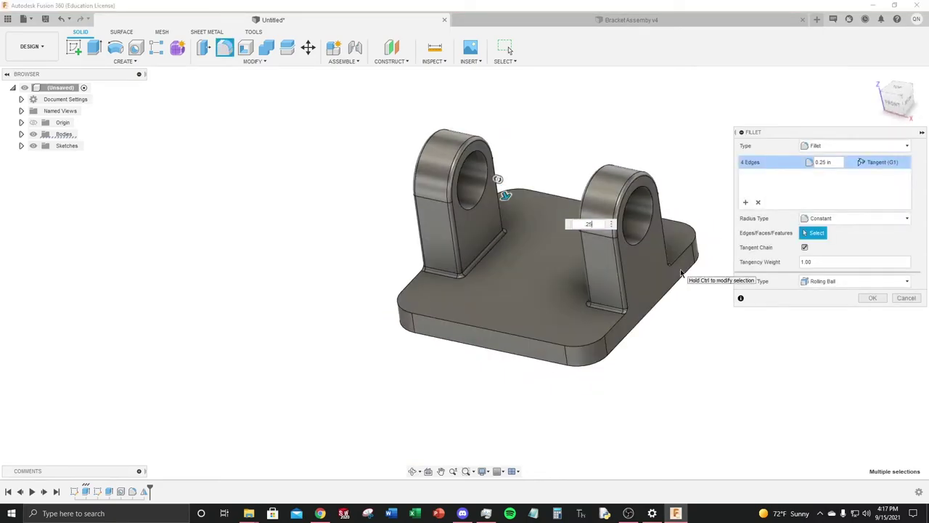
key(Return)
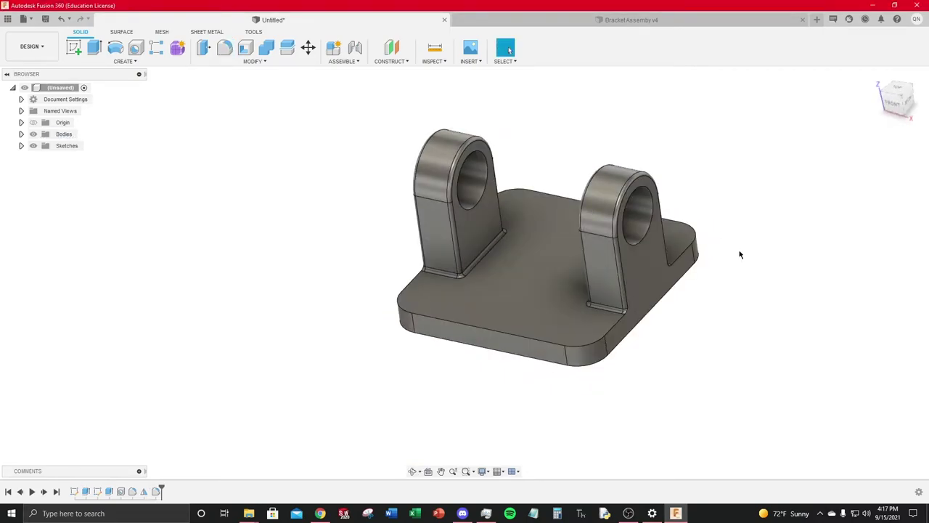
shift+middle_drag(753, 250, 783, 191)
scroll(782, 191, up, 2)
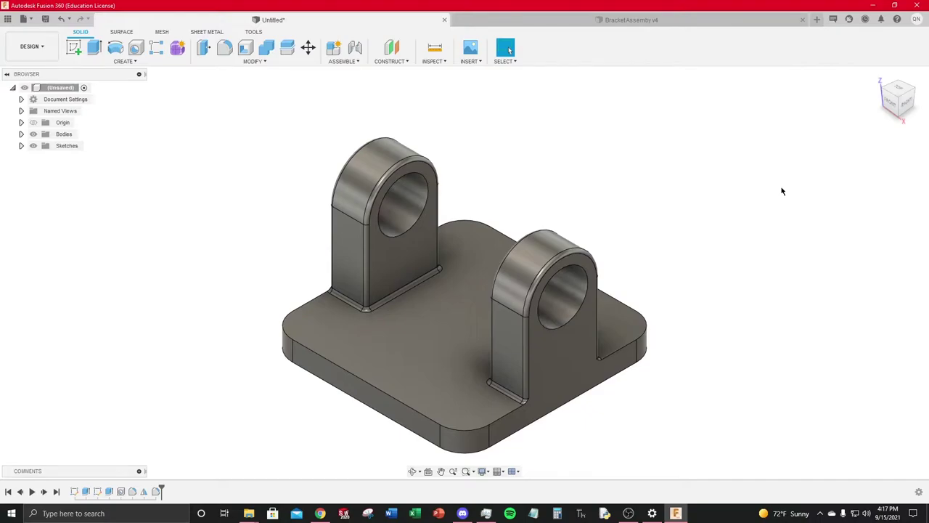
Step: In the Bracket Assemby design, hide the four screws, examine the plate's counterbored corner holes, and return to the unsaved bracket design
click(630, 20)
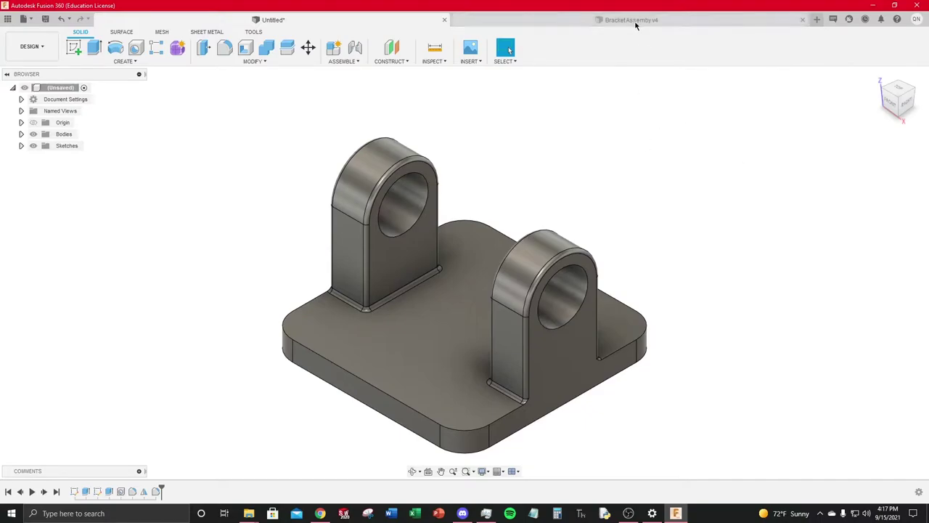
scroll(425, 277, up, 3)
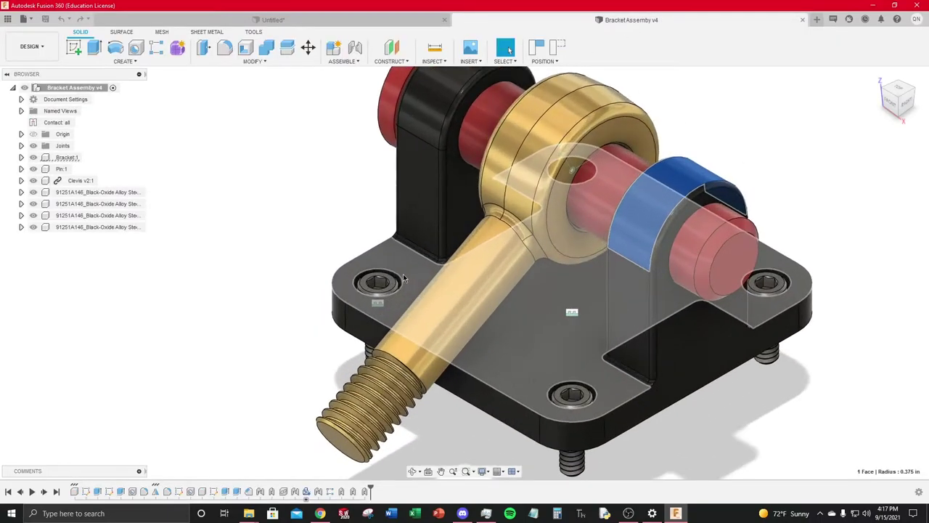
click(32, 204)
click(32, 215)
shift+middle_drag(377, 291, 388, 270)
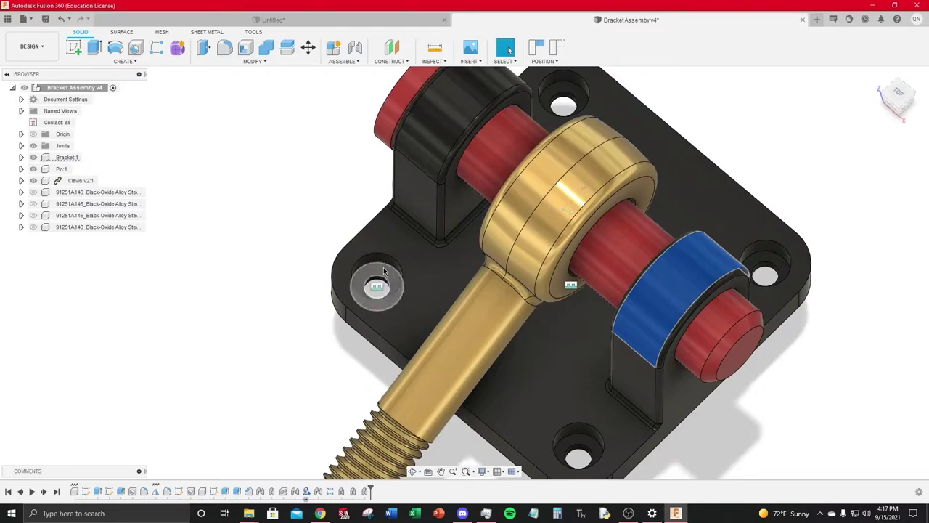
click(354, 23)
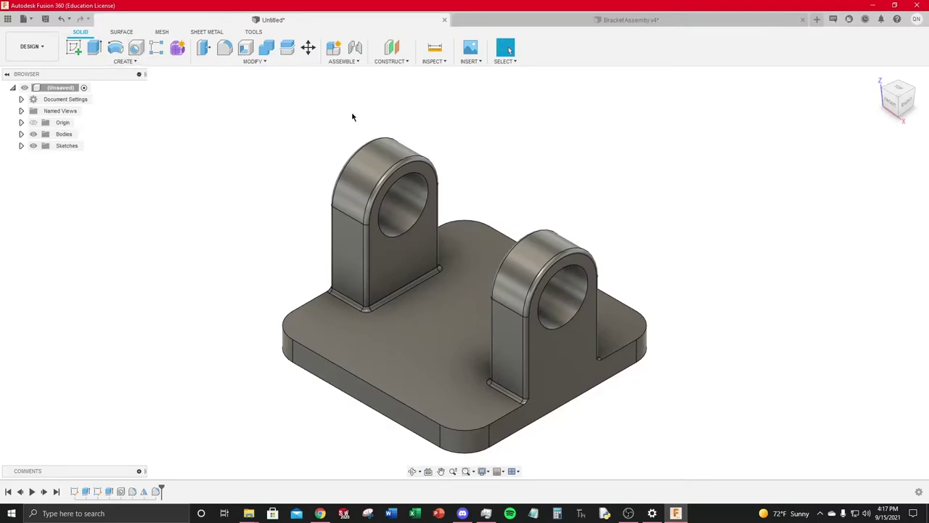
Step: Create a sketch on the plate's upper face, project that face's geometry into it, and finish the sketch
scroll(697, 193, down, 1)
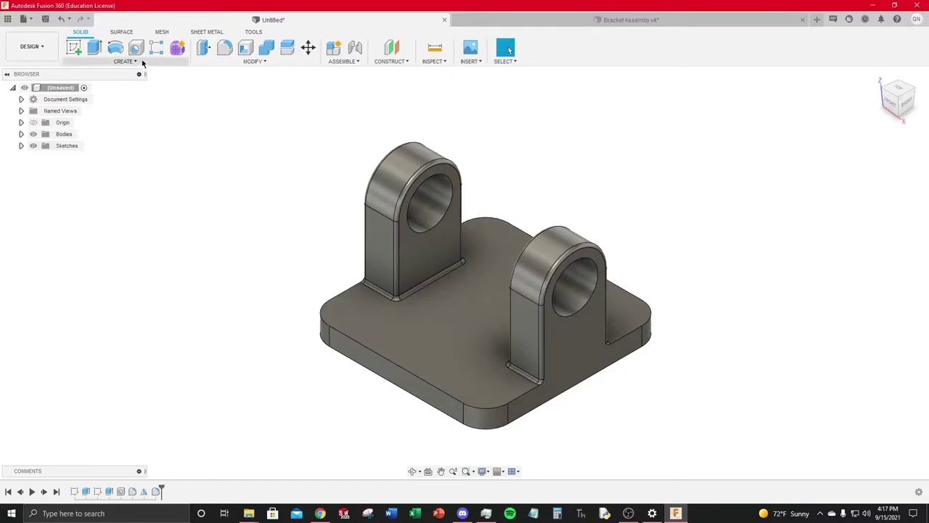
click(413, 325)
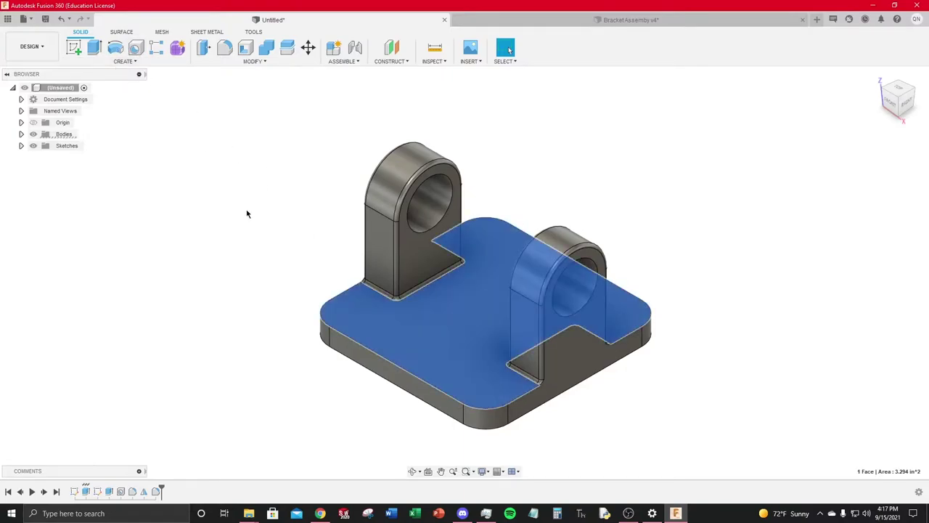
click(74, 48)
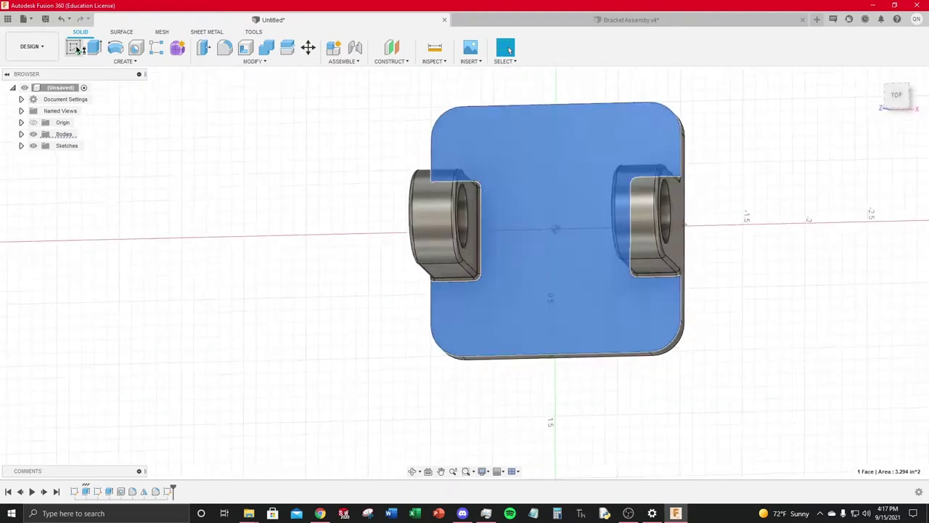
click(648, 147)
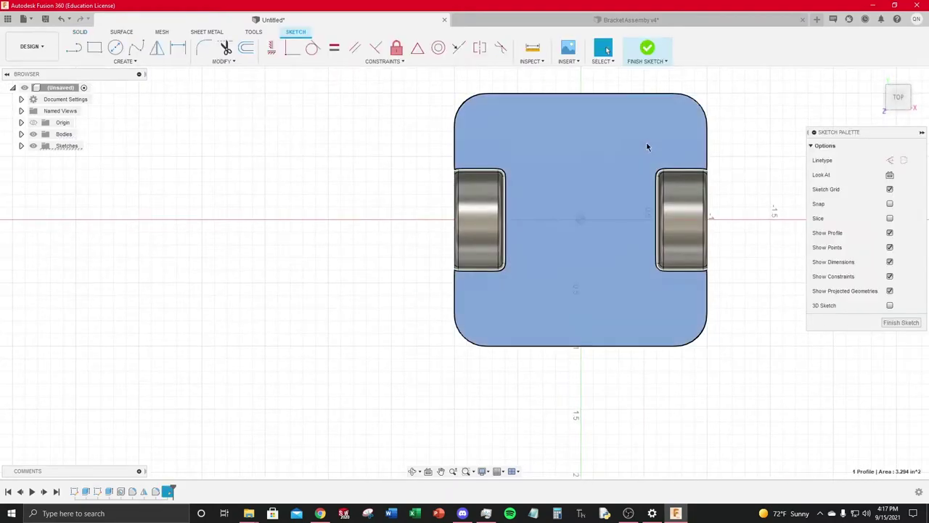
click(219, 61)
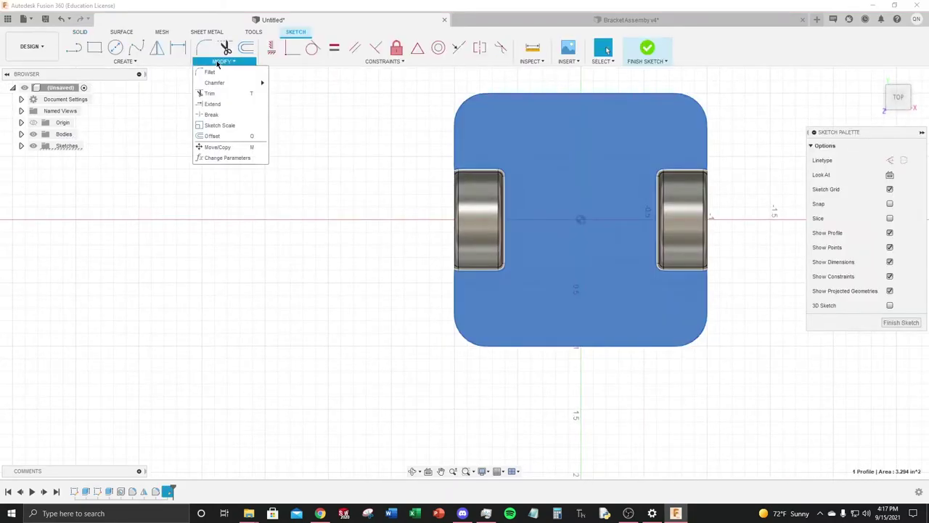
mouse_move(153, 61)
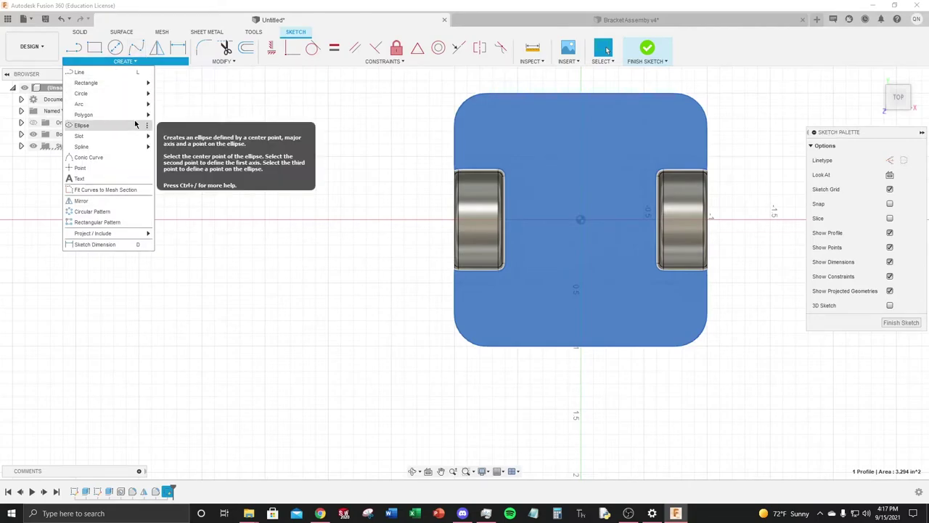
mouse_move(84, 235)
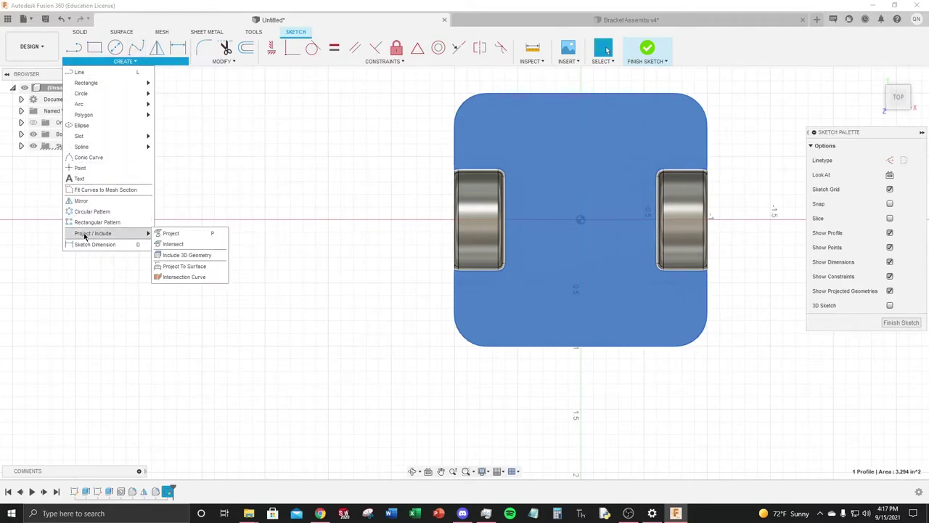
click(186, 233)
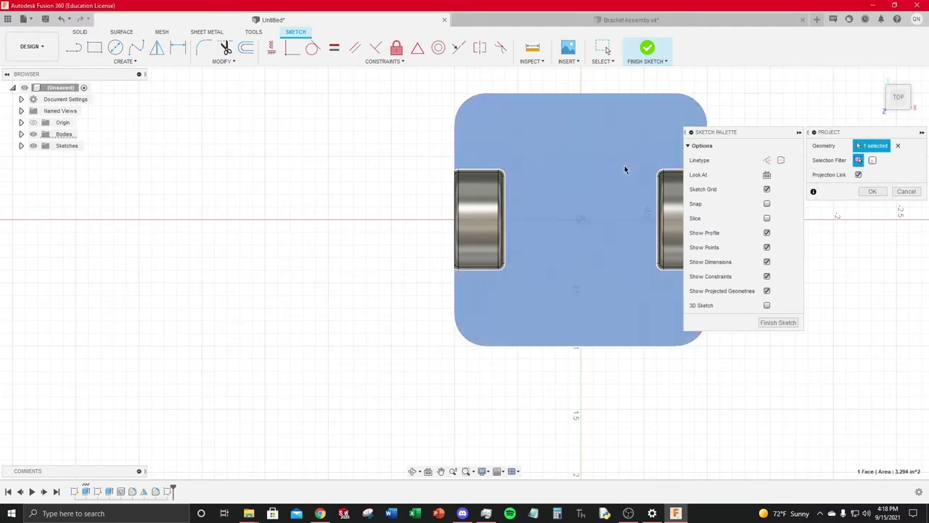
click(612, 143)
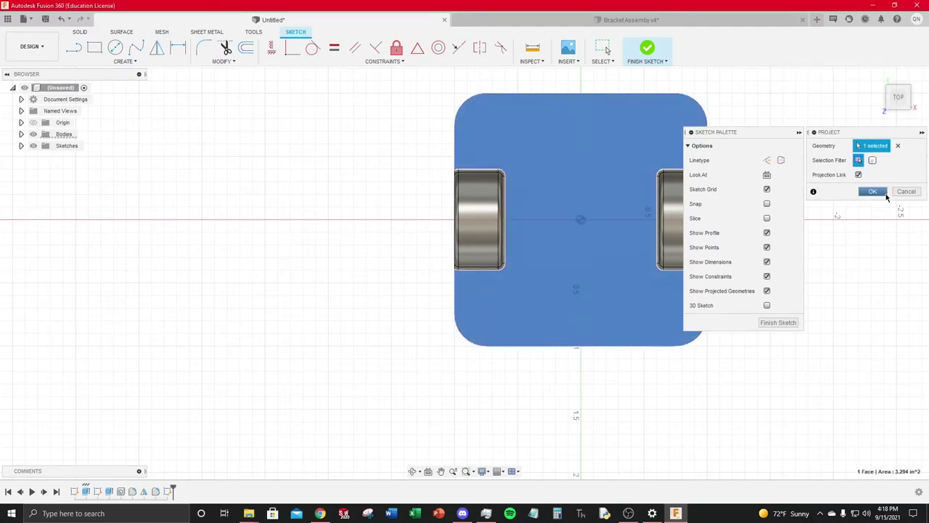
click(878, 192)
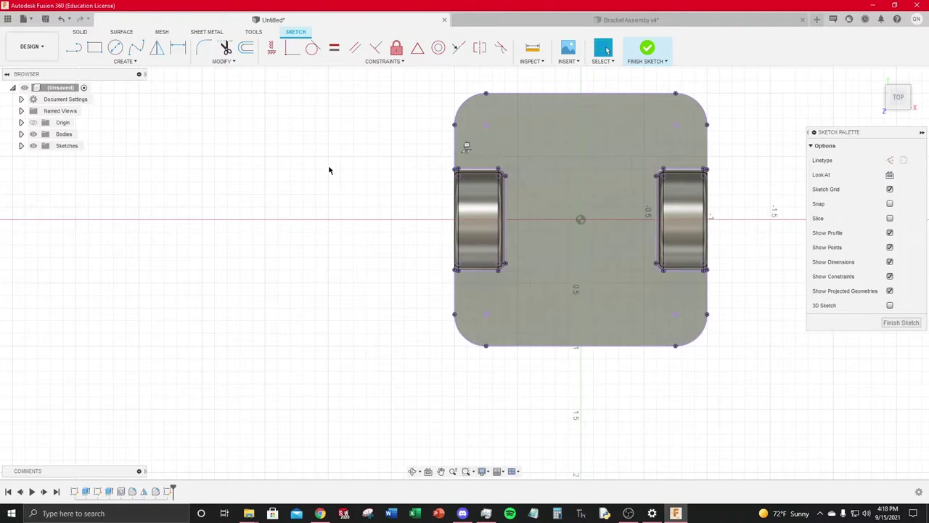
click(900, 322)
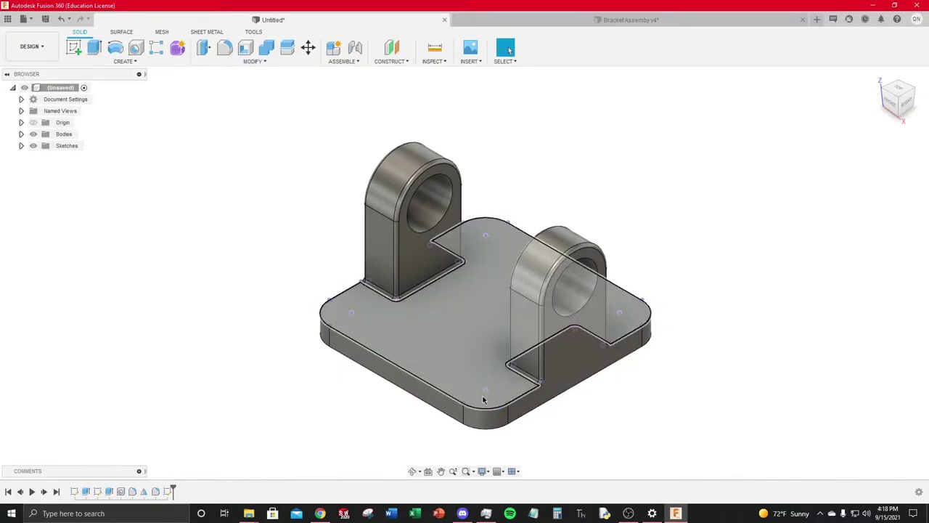
Step: Show the four screws again in the Bracket Assemby design, examine how they sit in the plate, and return to the unsaved bracket design
click(137, 48)
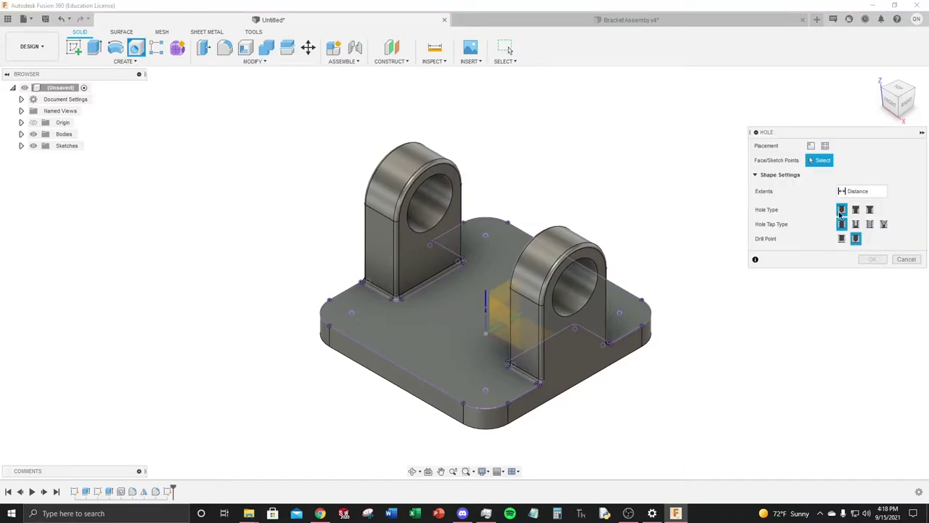
click(856, 210)
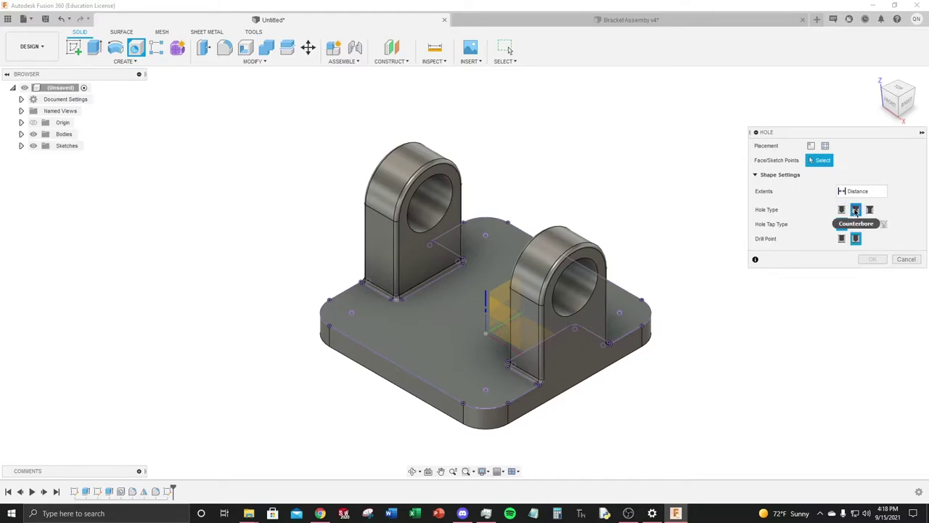
click(661, 20)
click(32, 203)
click(33, 215)
shift+middle_drag(476, 300, 468, 450)
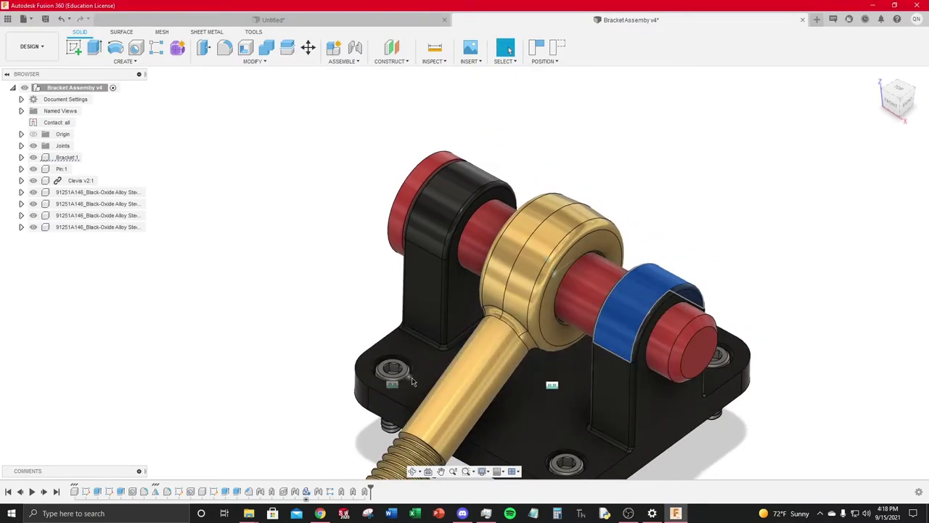
click(368, 21)
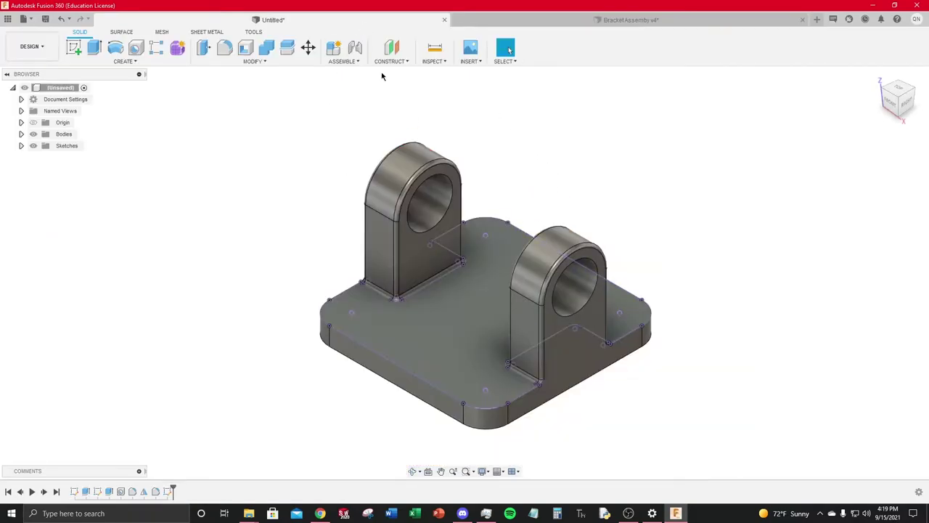
Step: Set up a counterbored clearance hole at one corner's centre point for an Ansi Unified Screw Threads #6 socket head cap screw
click(136, 48)
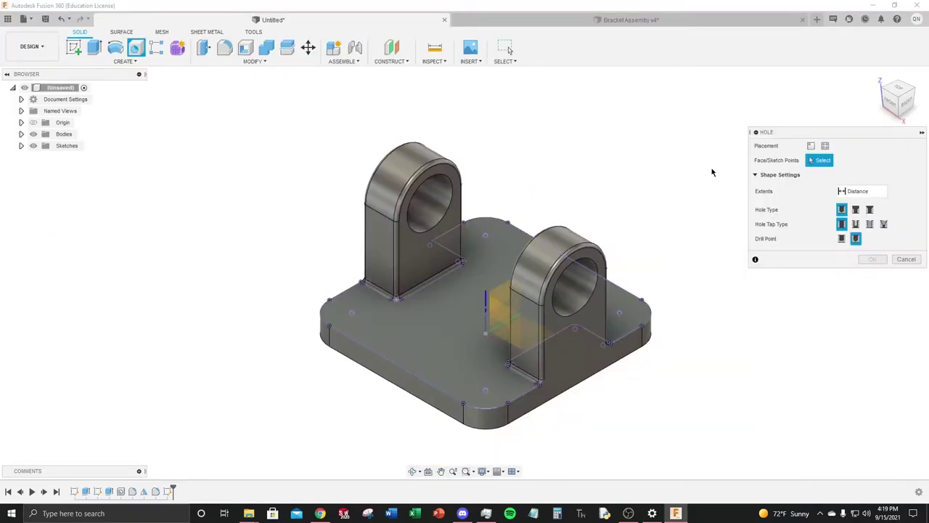
click(855, 209)
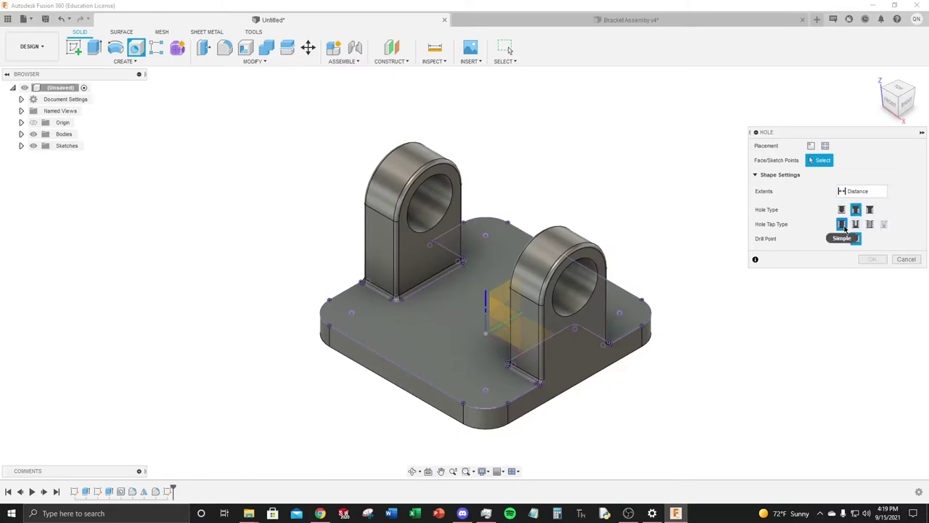
click(352, 313)
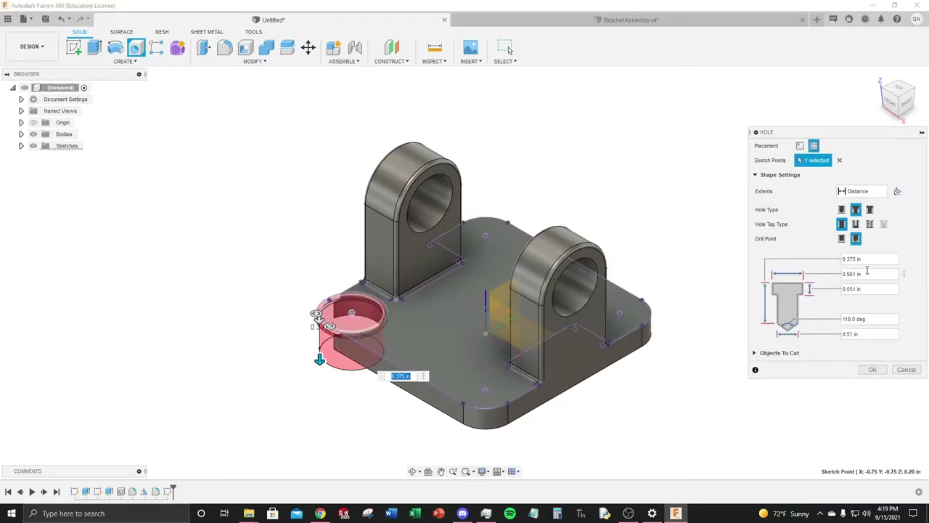
click(856, 224)
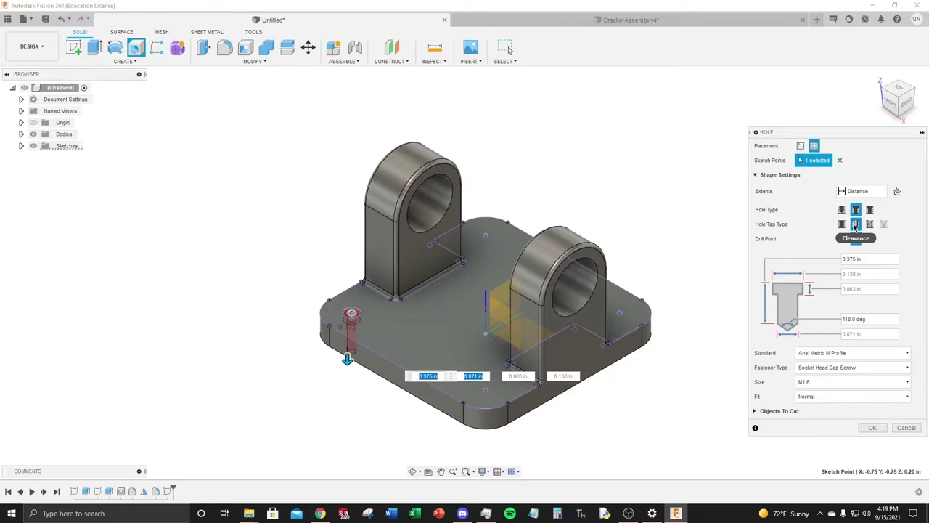
click(854, 356)
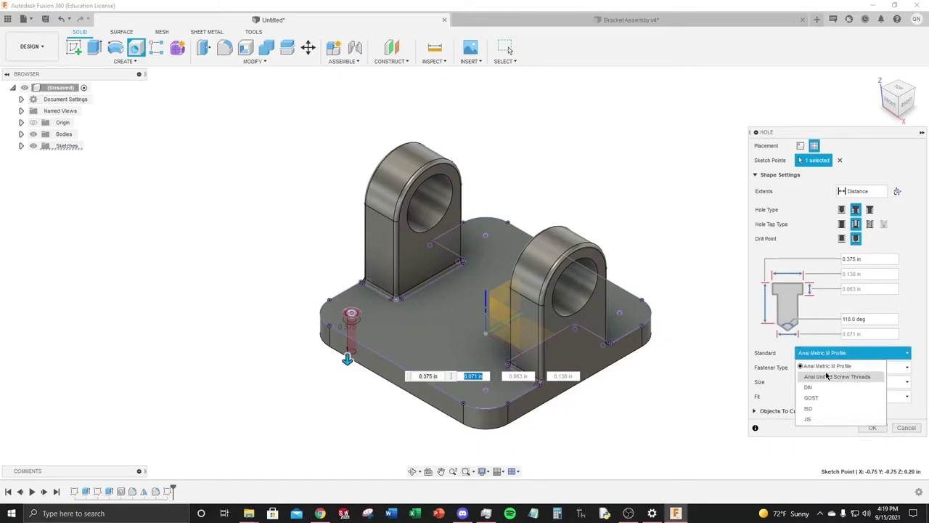
click(835, 377)
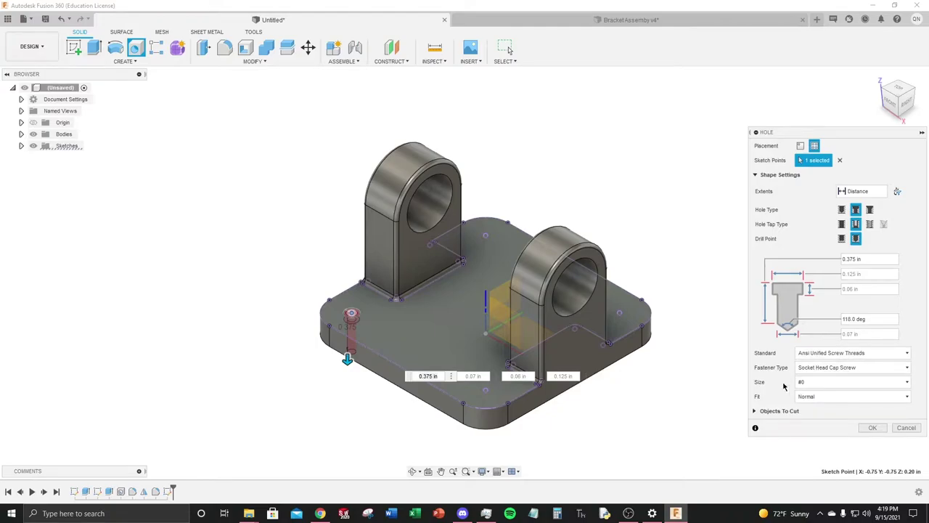
click(824, 367)
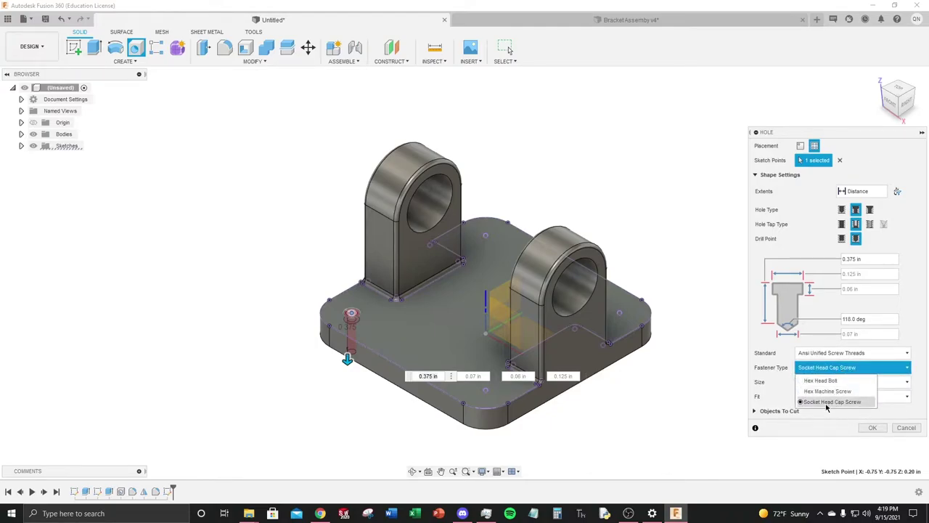
click(838, 403)
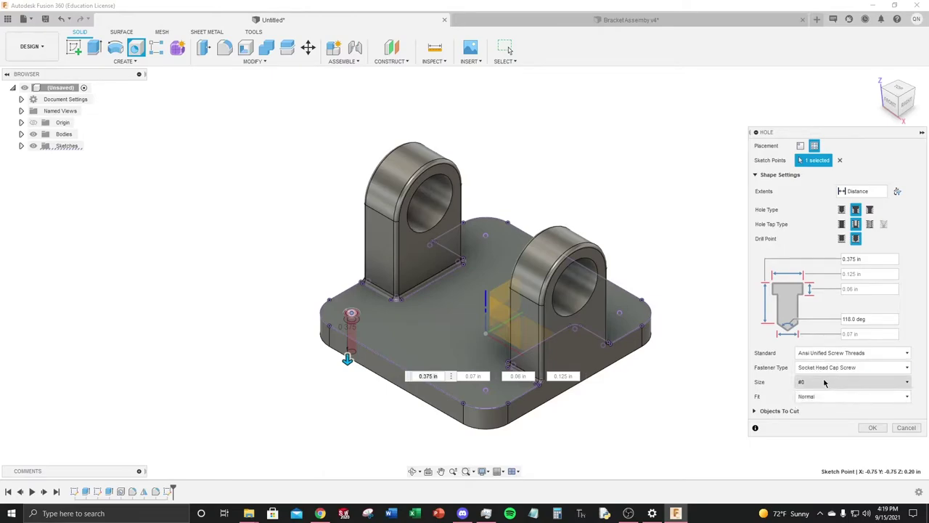
click(824, 383)
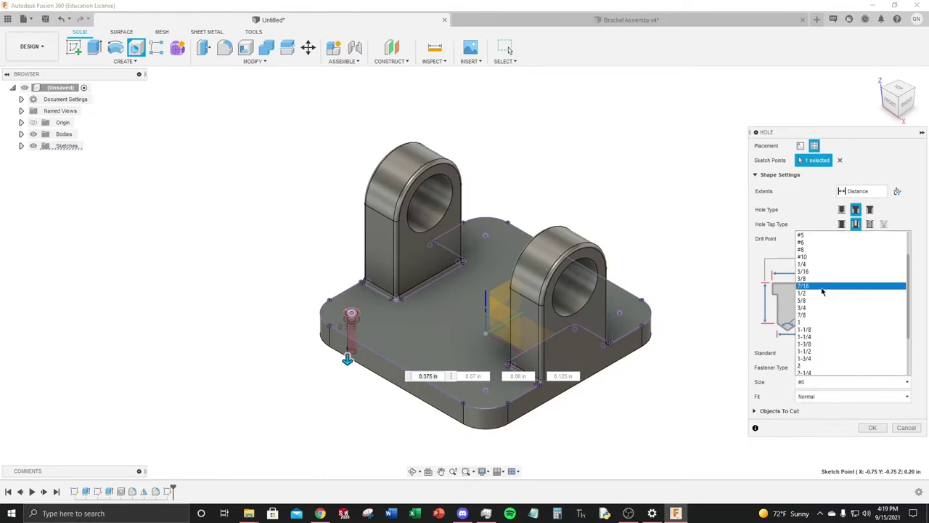
click(819, 242)
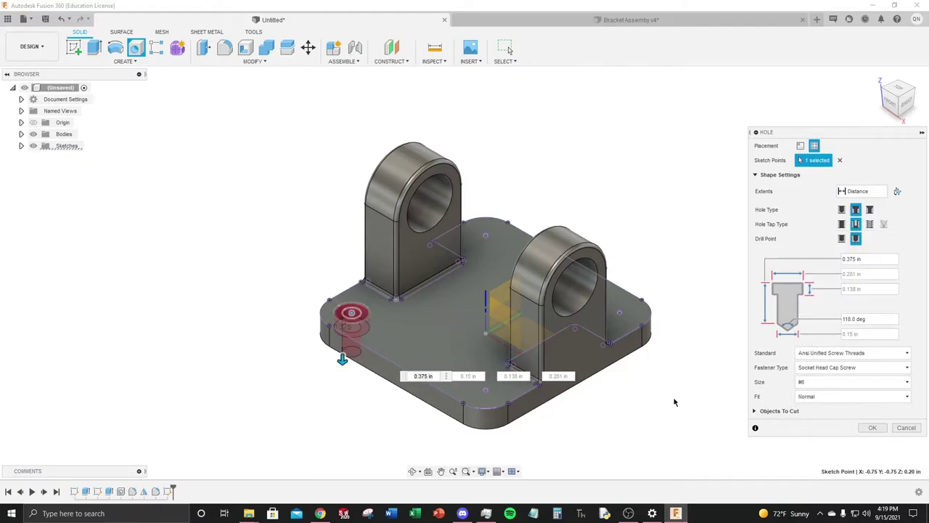
Step: Add the other three corner centre points to the counterbored hole, set the extents to All, and create the holes
click(620, 313)
click(486, 390)
click(485, 236)
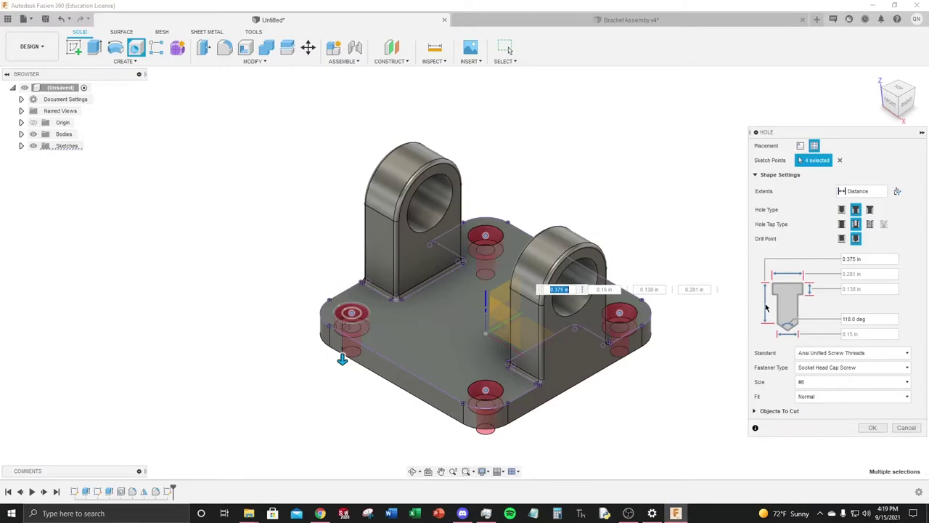
click(860, 191)
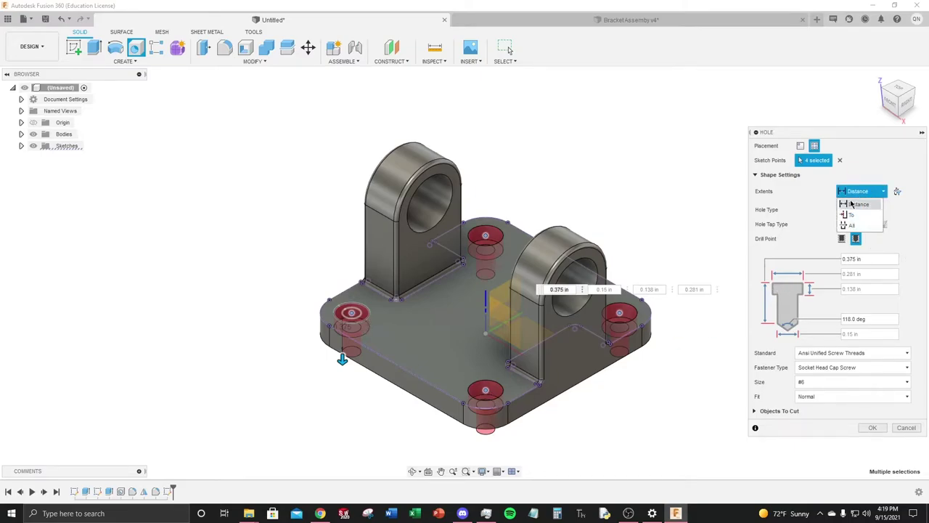
click(854, 225)
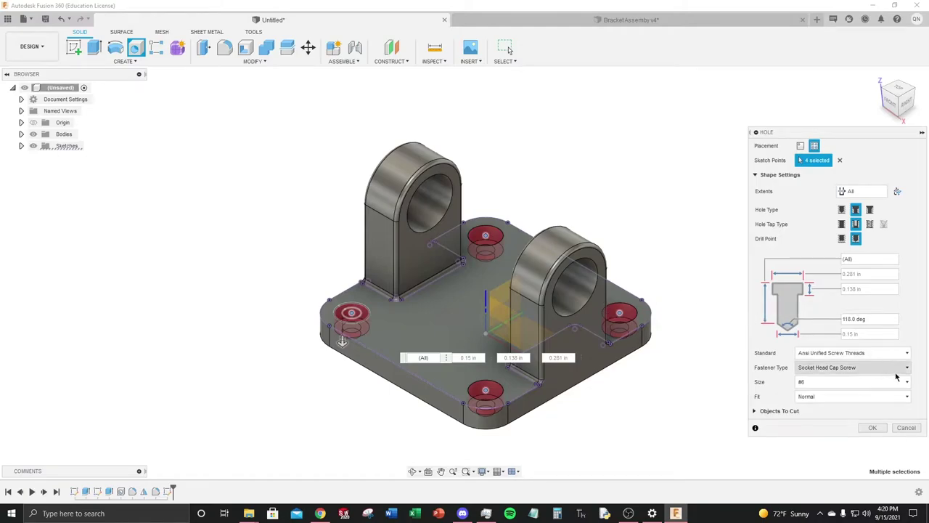
click(873, 427)
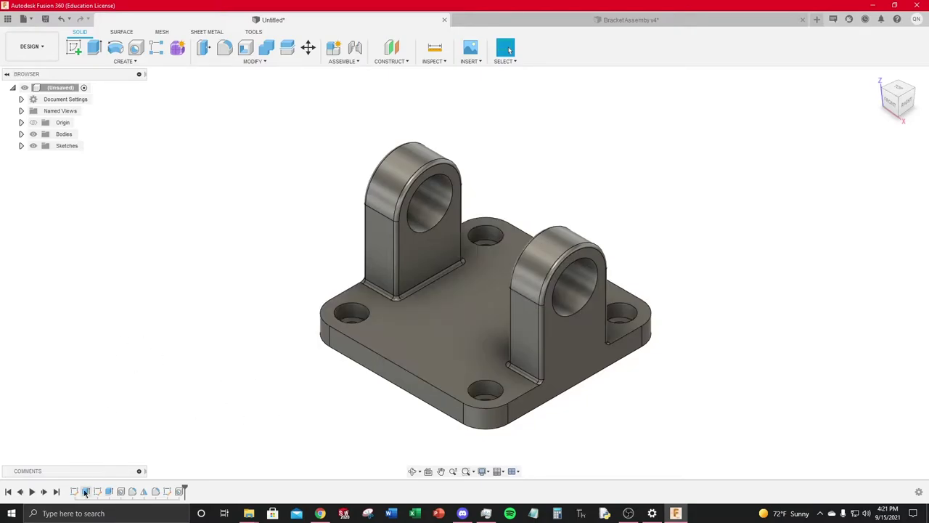
Step: Create a new internal component from the bracket body
click(332, 46)
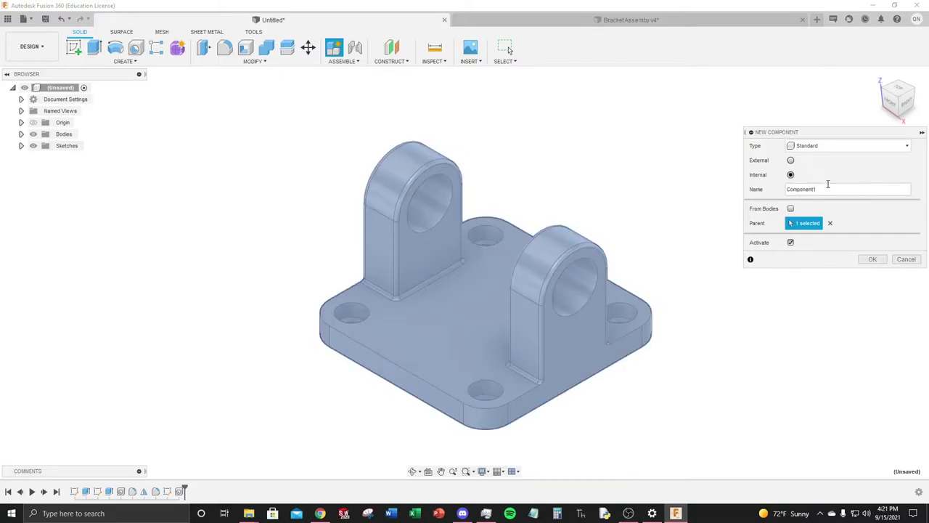
drag(816, 189, 768, 189)
text(f)
text(ac)
click(791, 208)
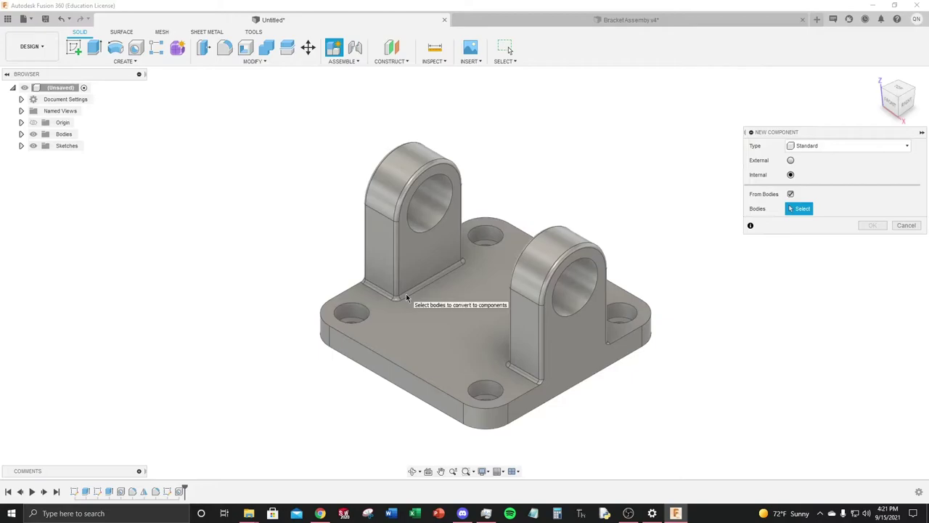
click(406, 293)
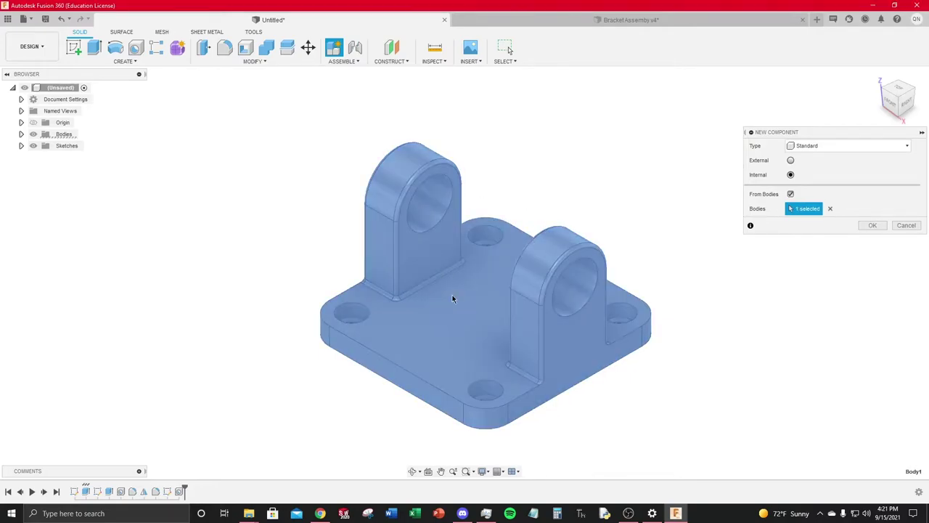
click(872, 226)
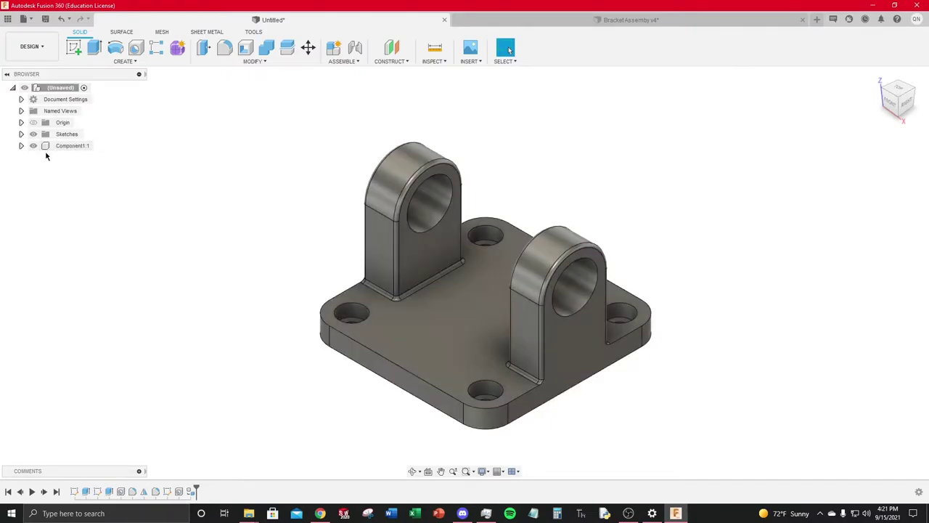
click(21, 146)
click(21, 146)
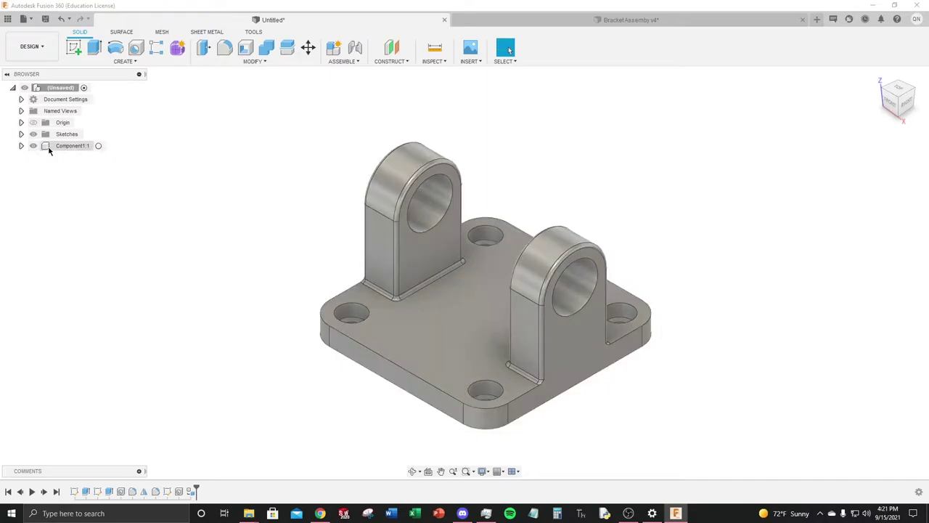
Step: Rename the new component as Bracket
right_click(60, 149)
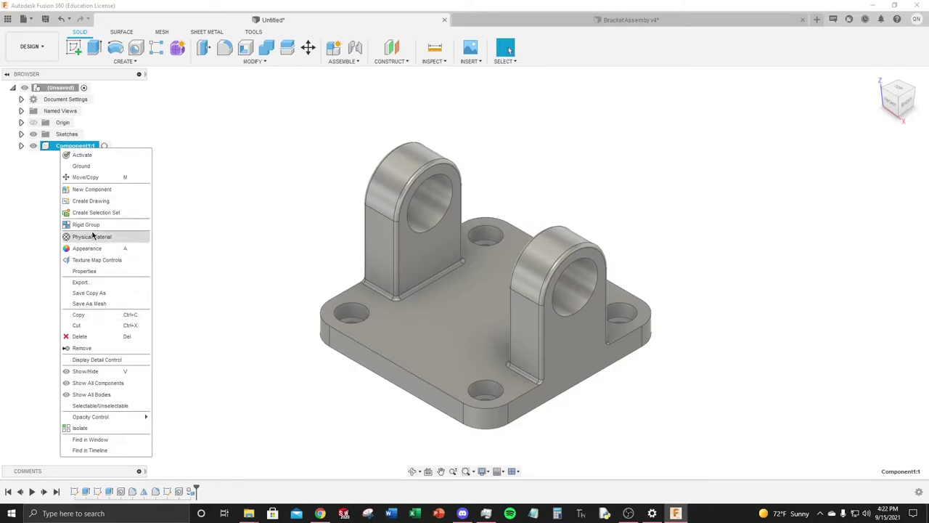
click(191, 214)
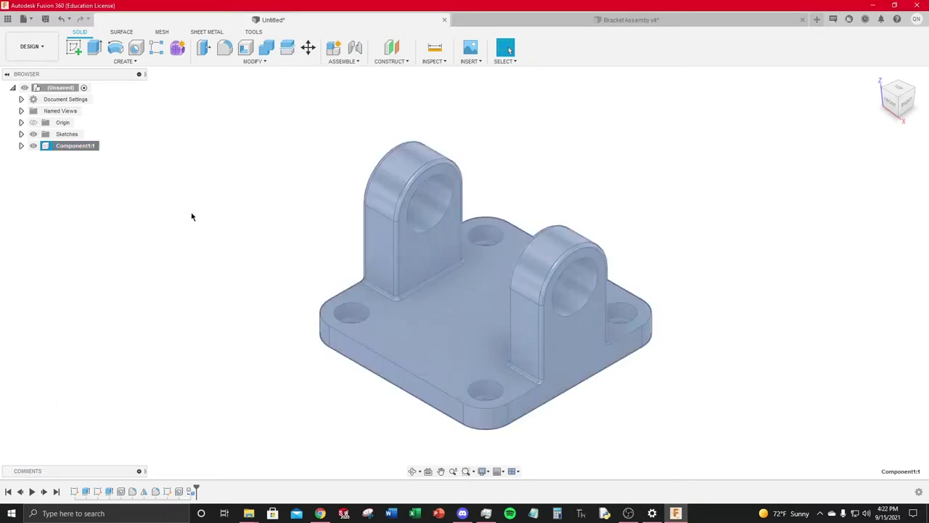
double_click(71, 146)
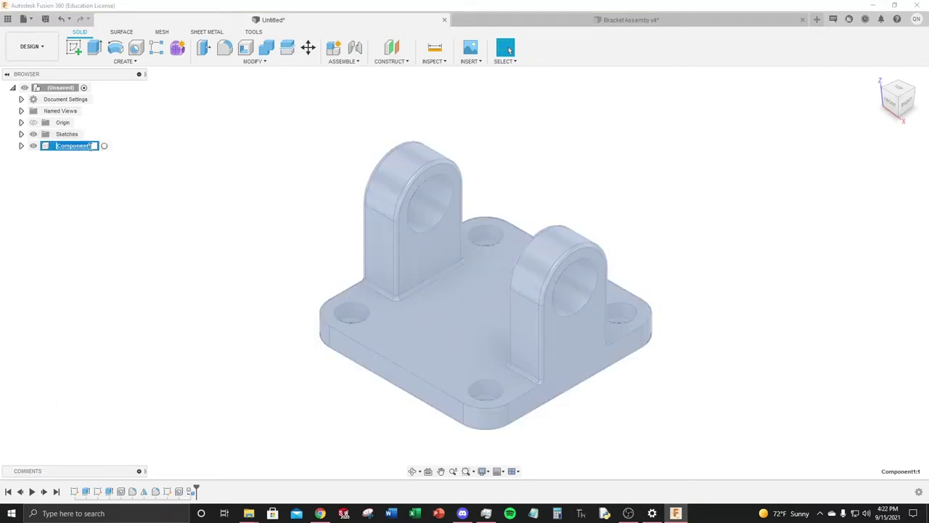
text(C)
key(Return)
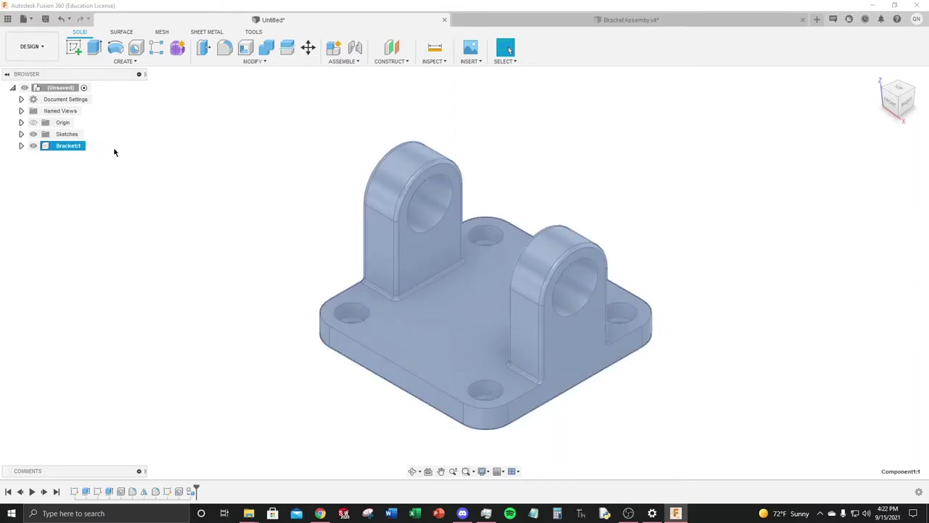
click(116, 152)
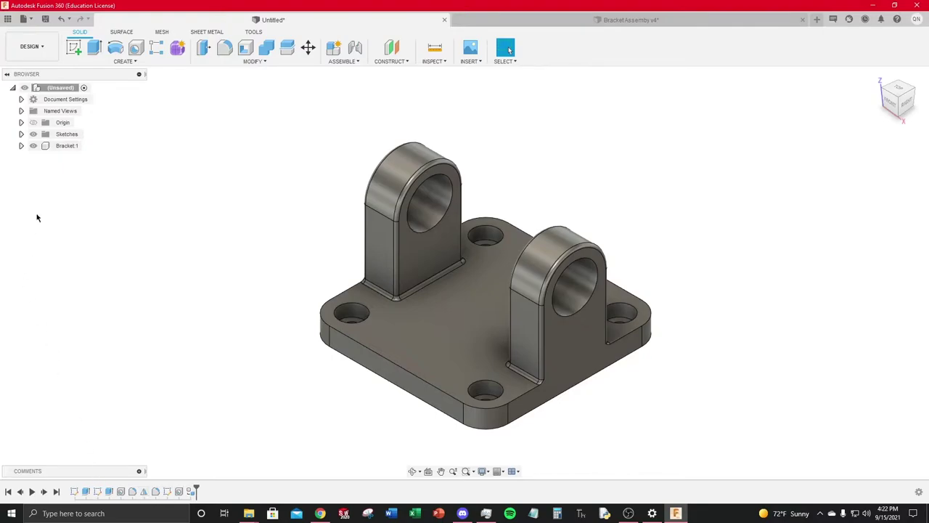
click(64, 146)
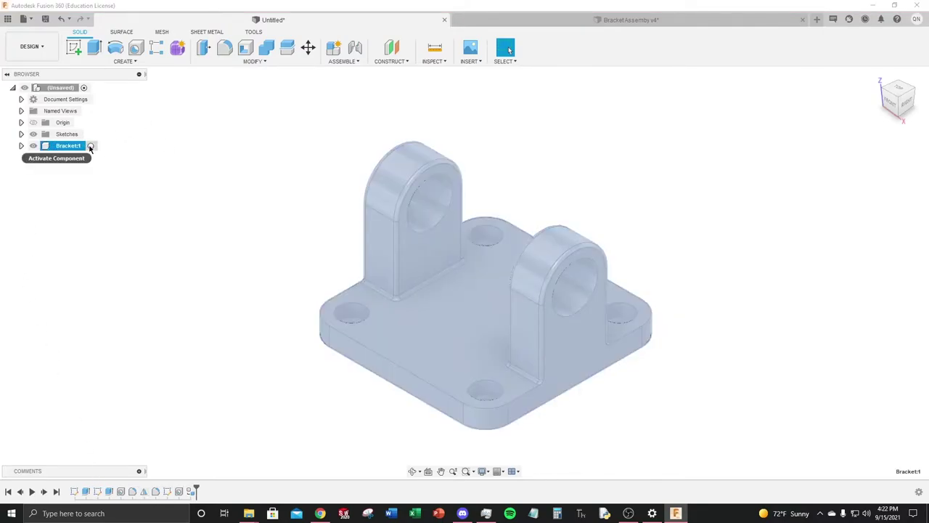
click(133, 221)
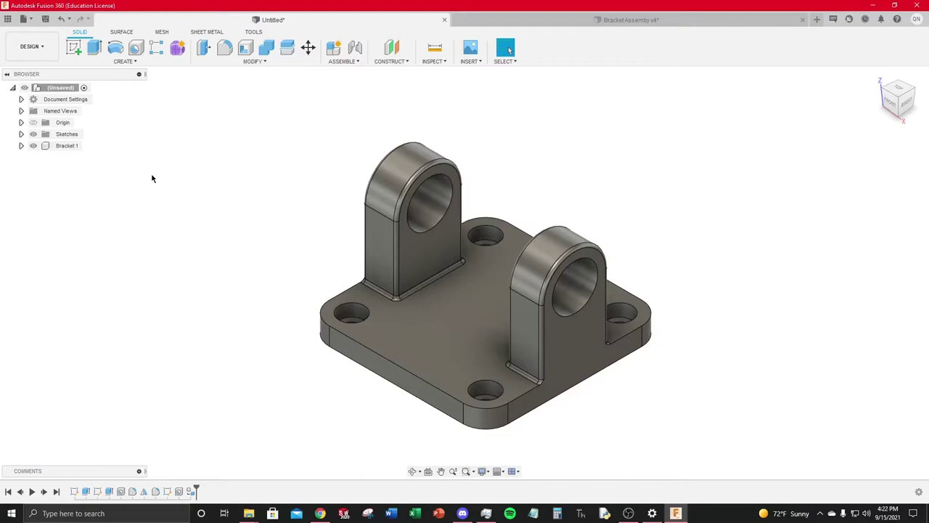
Step: Save the design as Bracket Assembly in the Fusion 360 Practice location
click(45, 19)
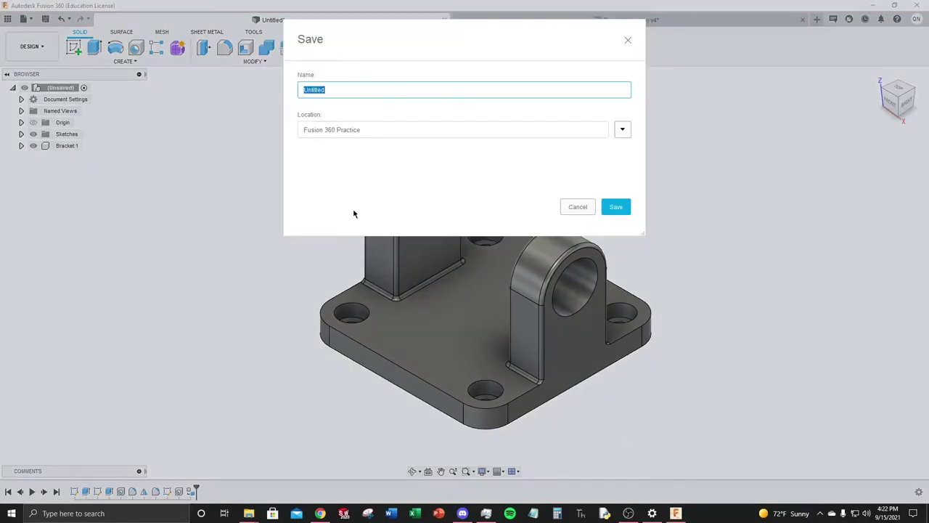
text(Bracket Assembly)
click(613, 208)
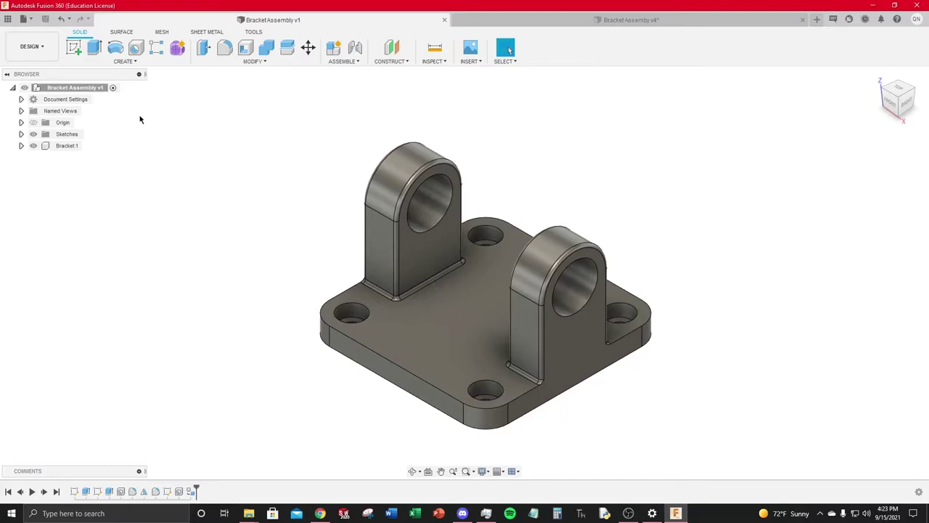
click(334, 49)
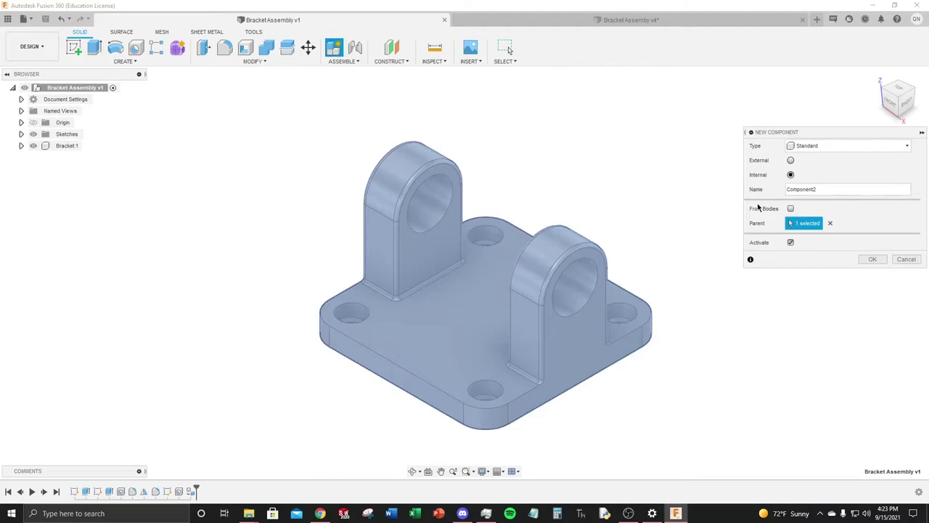
click(829, 189)
double_click(795, 189)
click(905, 260)
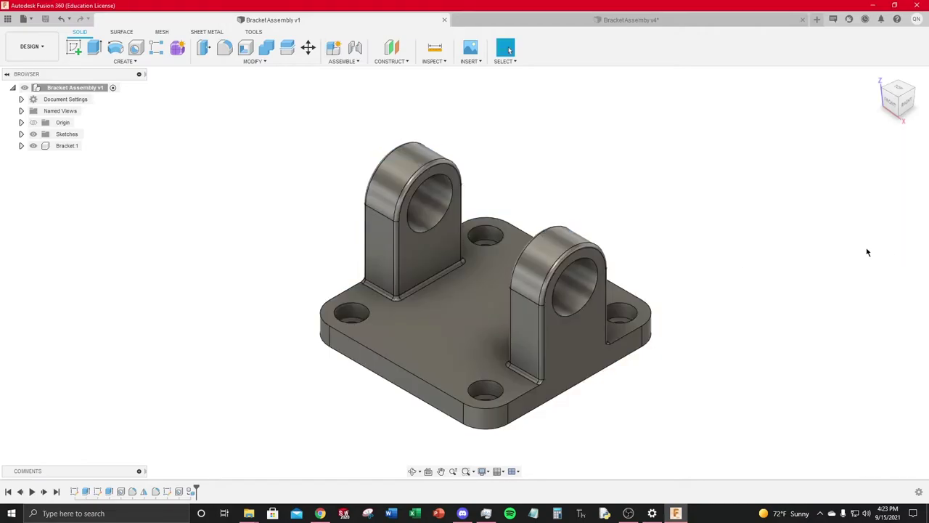
Step: In the Bracket Assemby design, examine the pin running through the uprights and the clevis, and return to the Bracket Assembly design
click(536, 20)
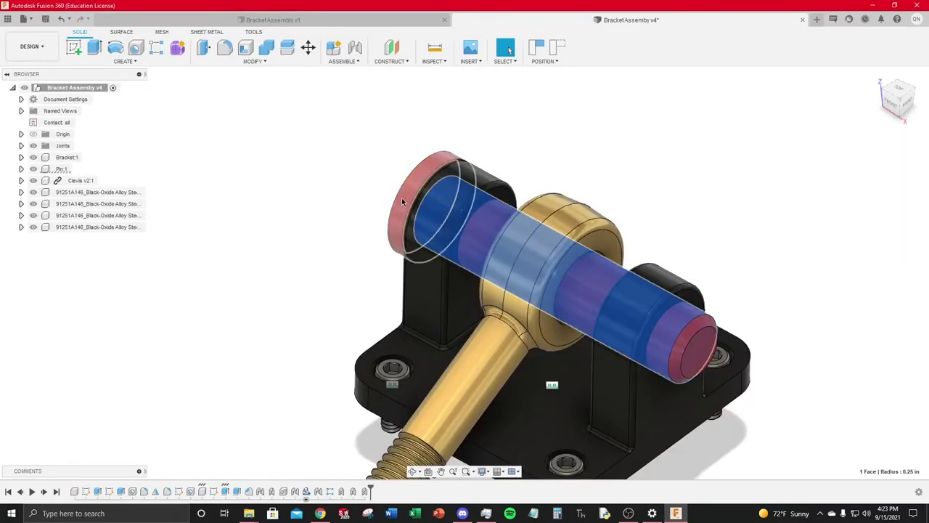
click(508, 228)
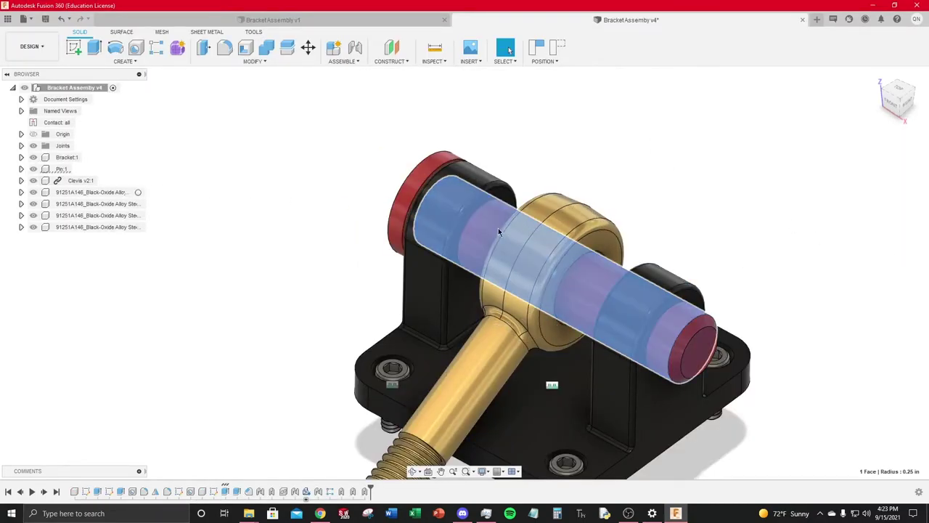
click(243, 194)
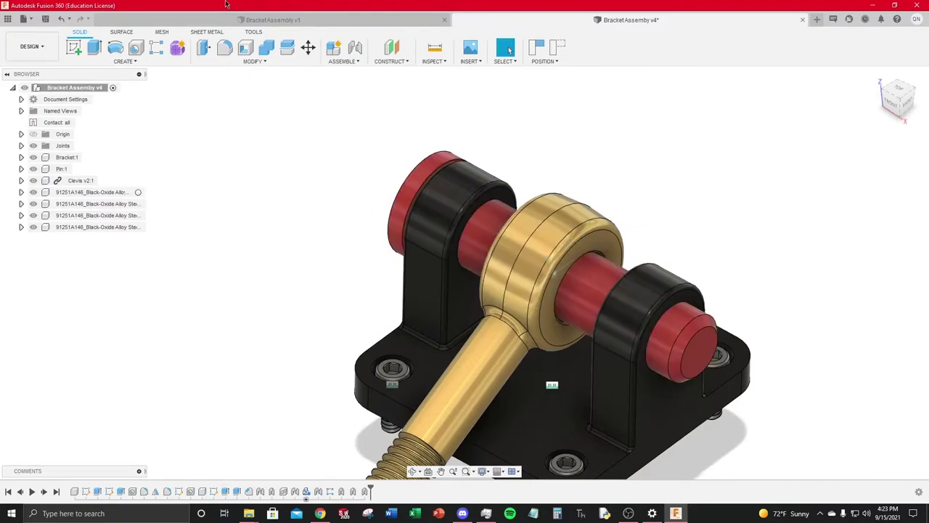
click(254, 19)
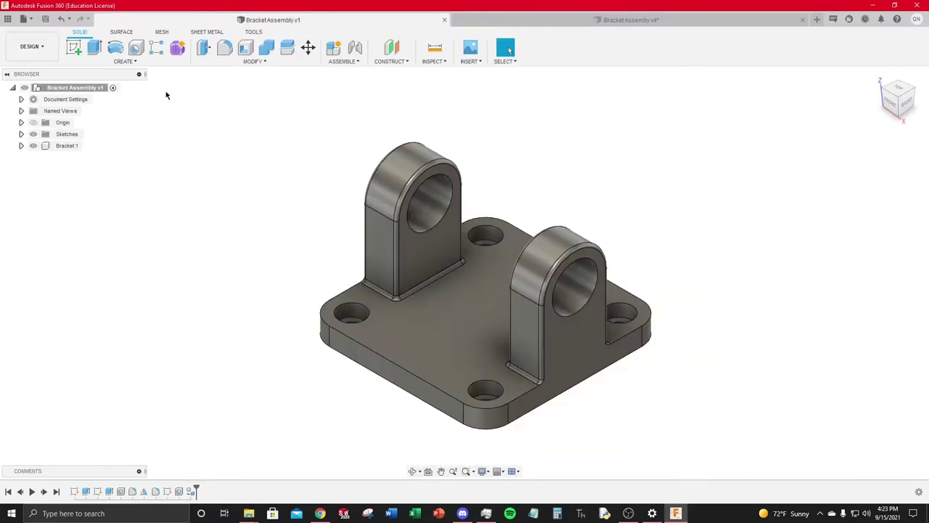
Step: Set up a new internal standard component named Pin
click(333, 48)
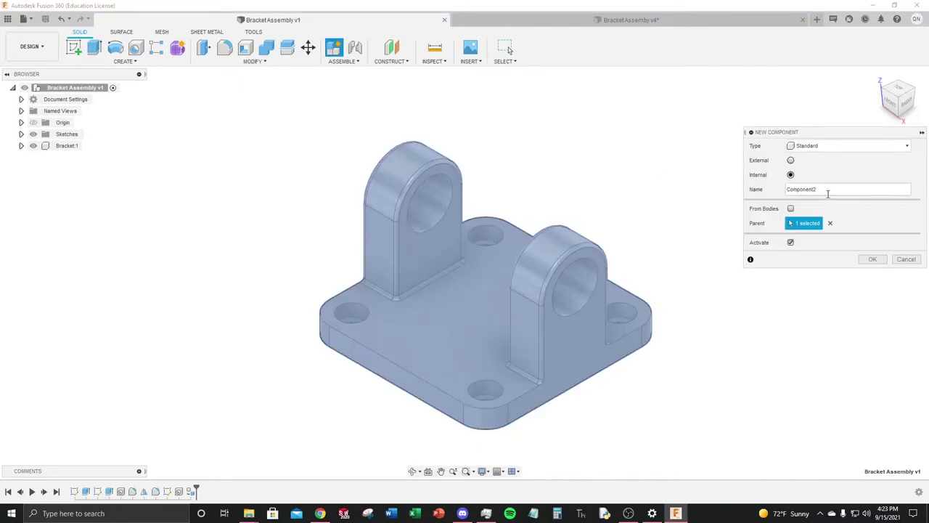
drag(825, 191, 779, 190)
text(Pin)
Step: Try the Bracket component as the parent of the new Pin component, and clear that selection
click(831, 222)
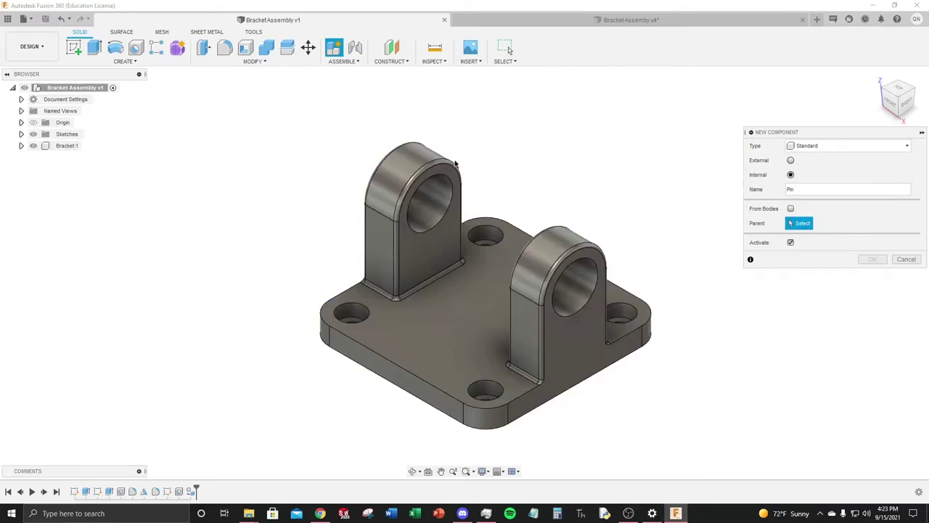
click(78, 146)
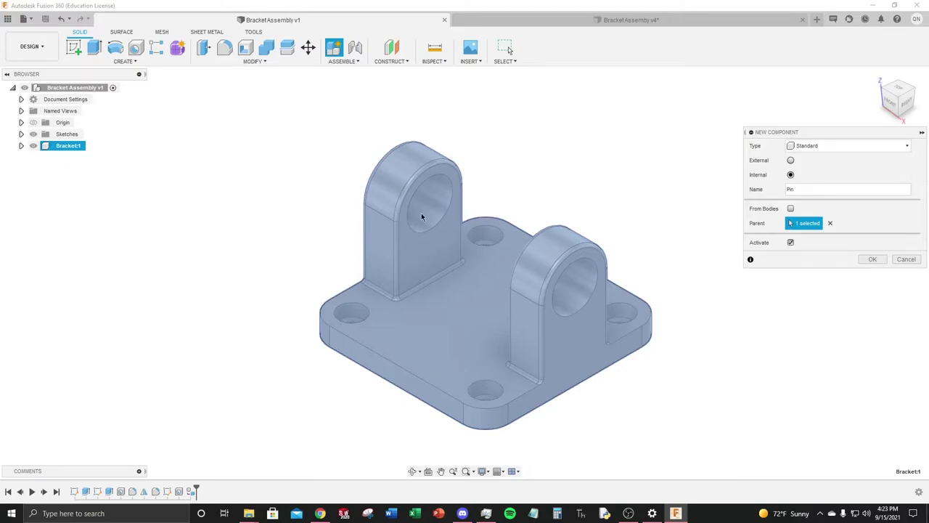
click(21, 146)
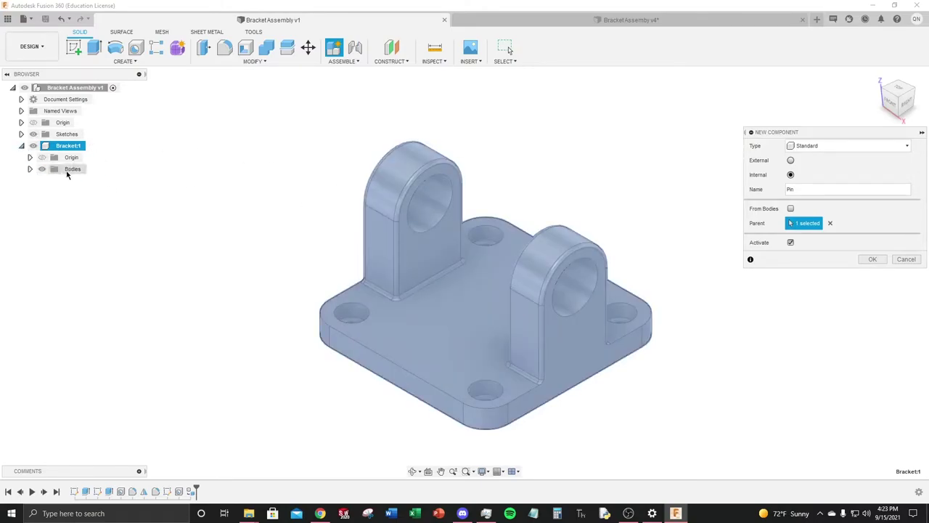
click(21, 146)
click(21, 146)
click(22, 146)
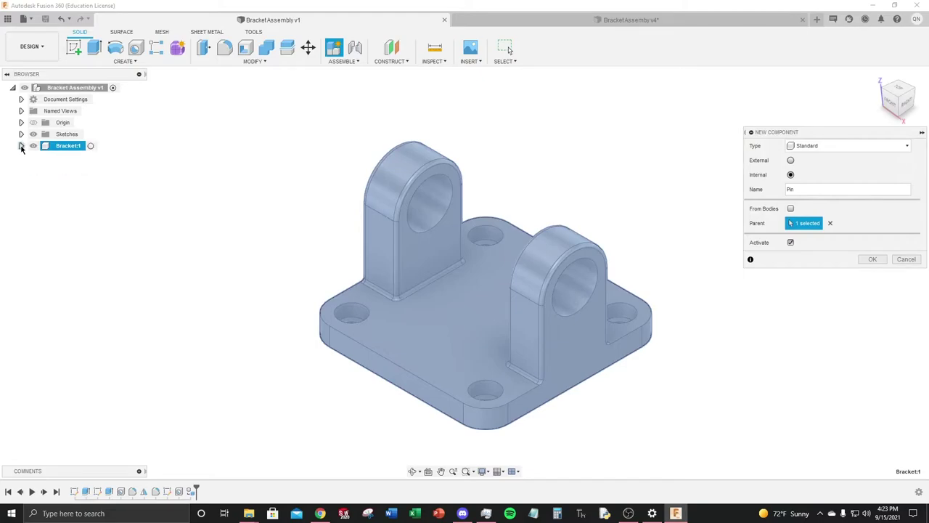
click(830, 223)
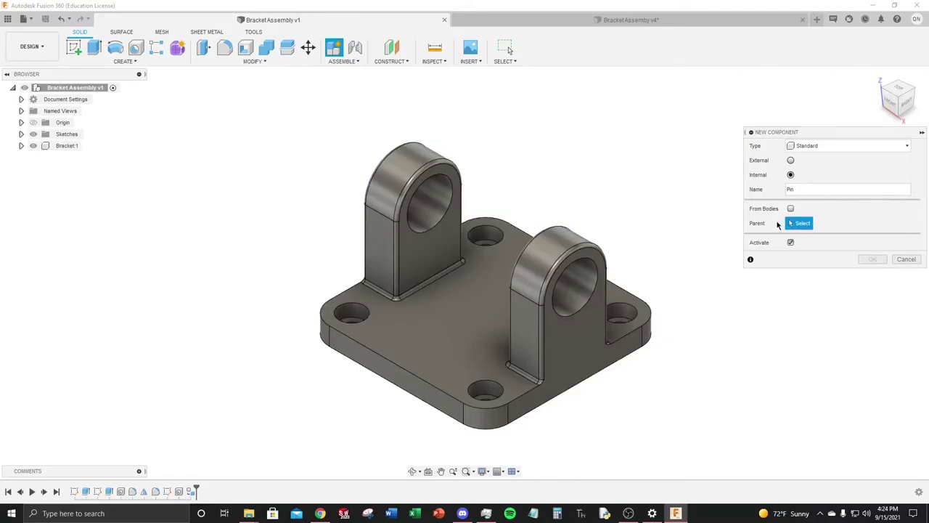
Step: Set the top-level Bracket Assembly as the parent and create the Pin component as the active one
click(75, 87)
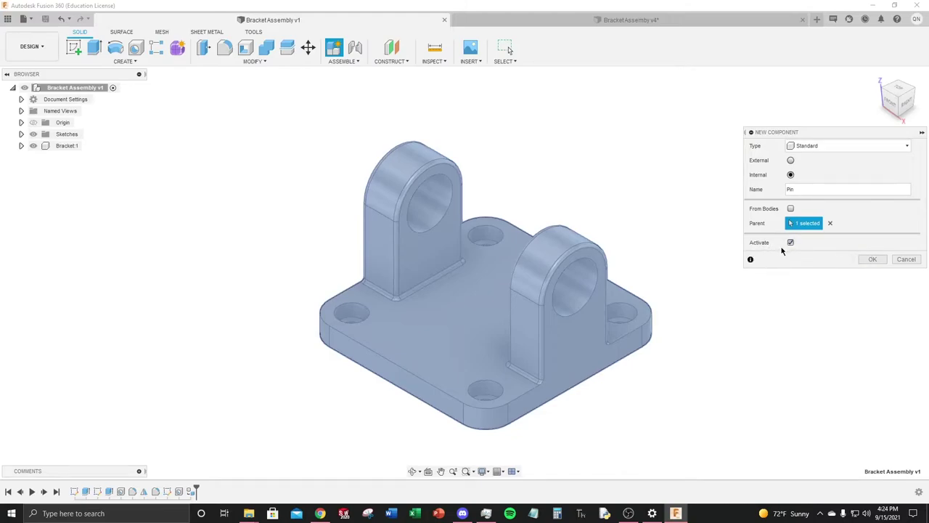
click(871, 260)
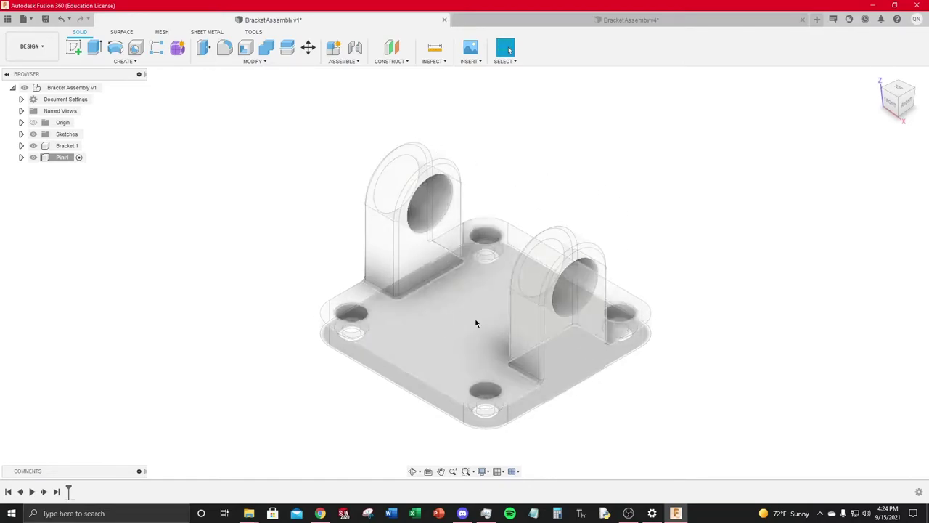
click(64, 161)
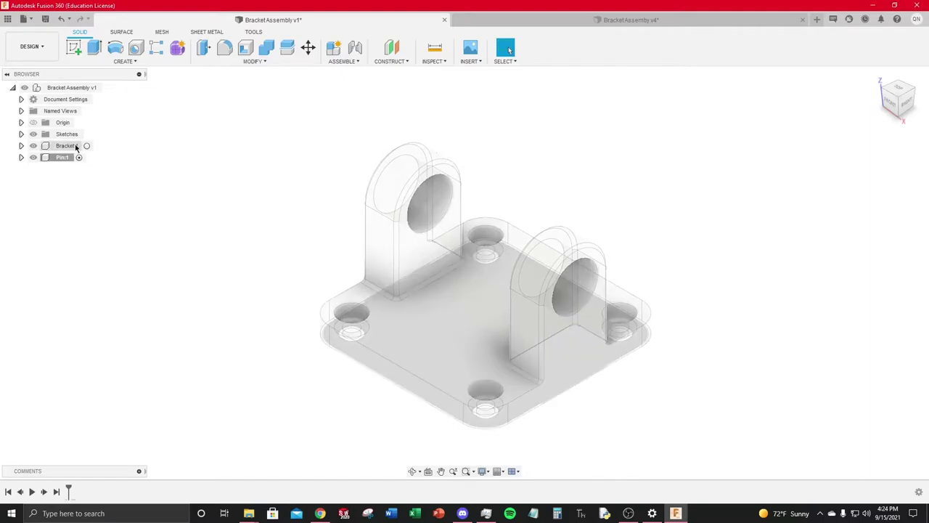
Step: Create a sketch in the Pin component on the outer side face of the bracket's left upright
shift+middle_drag(731, 345, 809, 337)
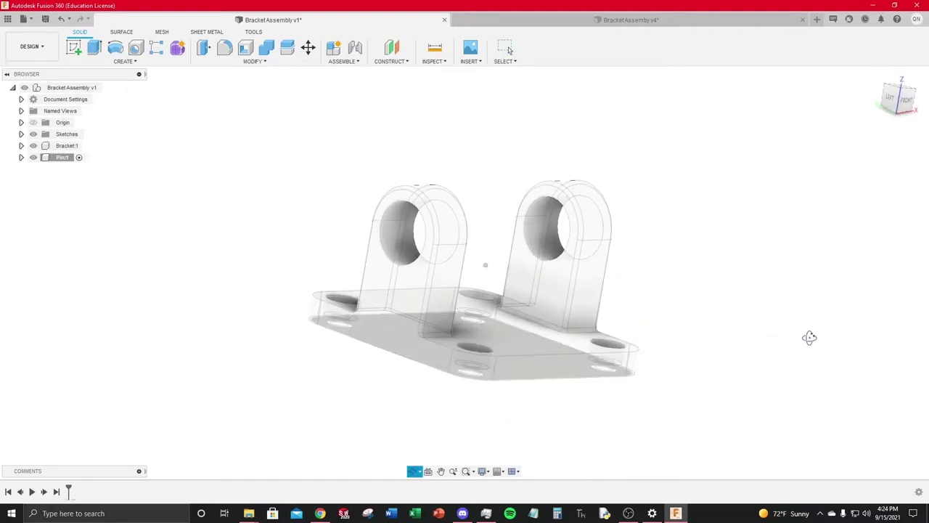
click(891, 98)
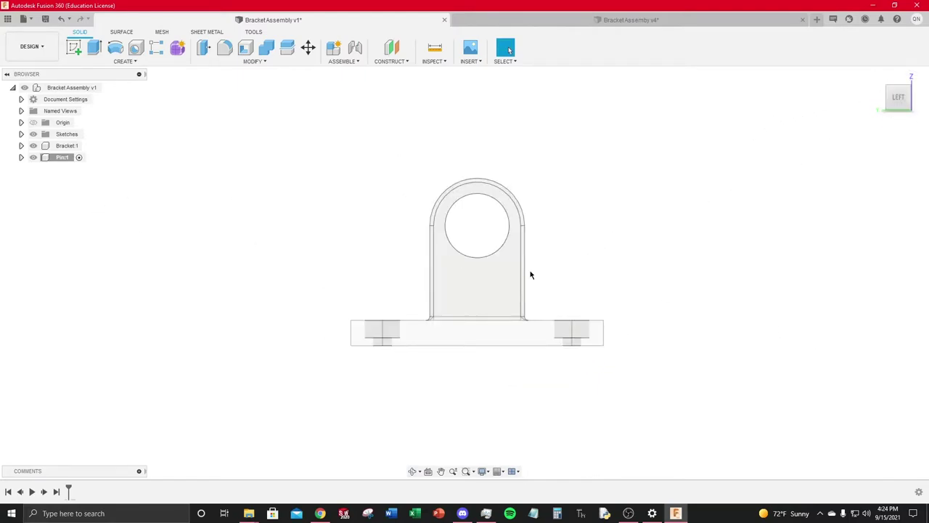
click(74, 48)
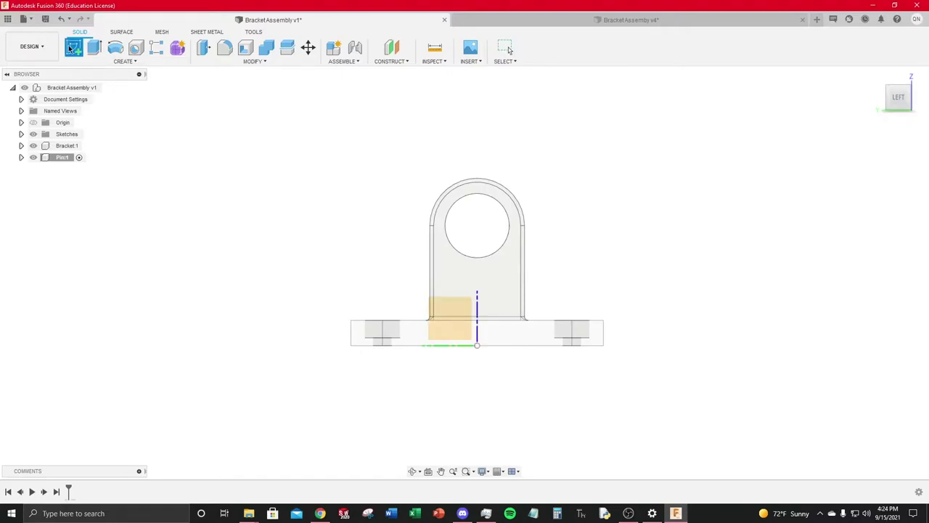
mouse_move(506, 274)
shift+middle_down()
mouse_move(545, 270)
mouse_move(520, 330)
shift+middle_up()
click(516, 328)
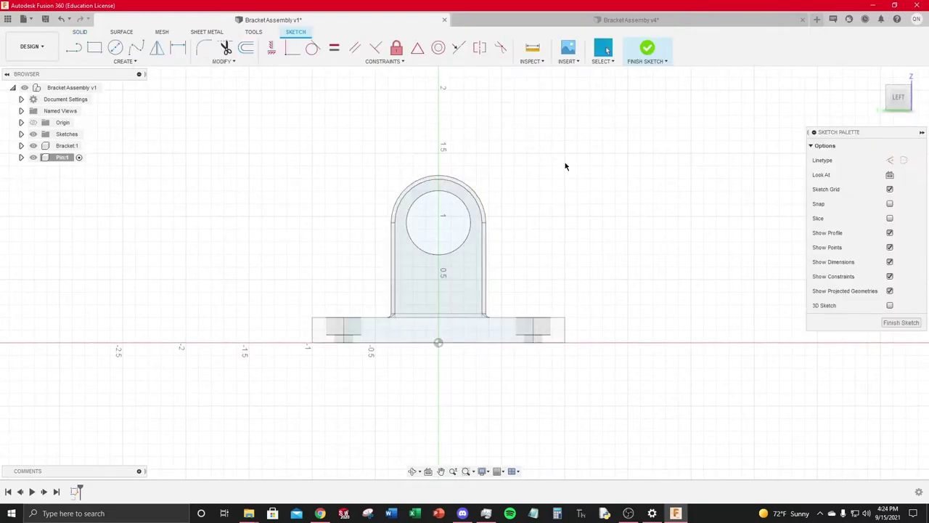
Step: Sketch a circle of 0.5 in diameter centred on the upright's hole
click(117, 48)
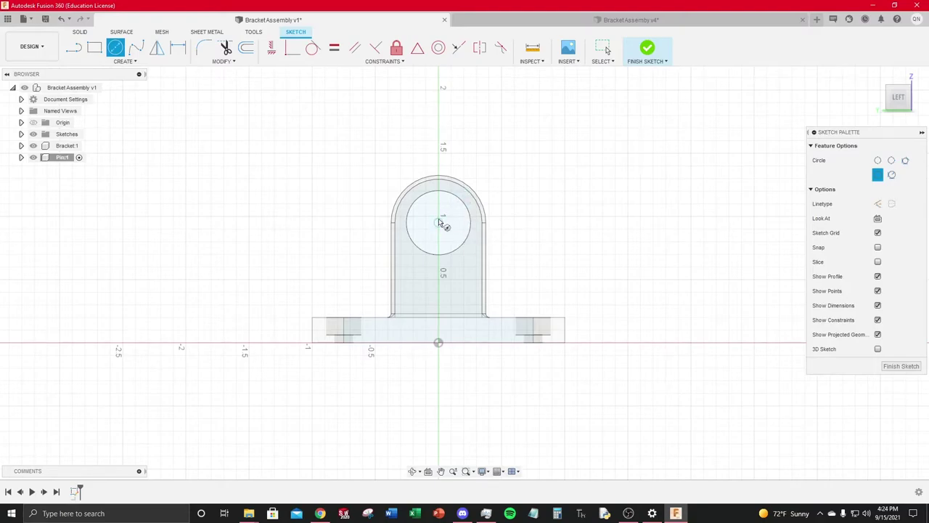
click(437, 222)
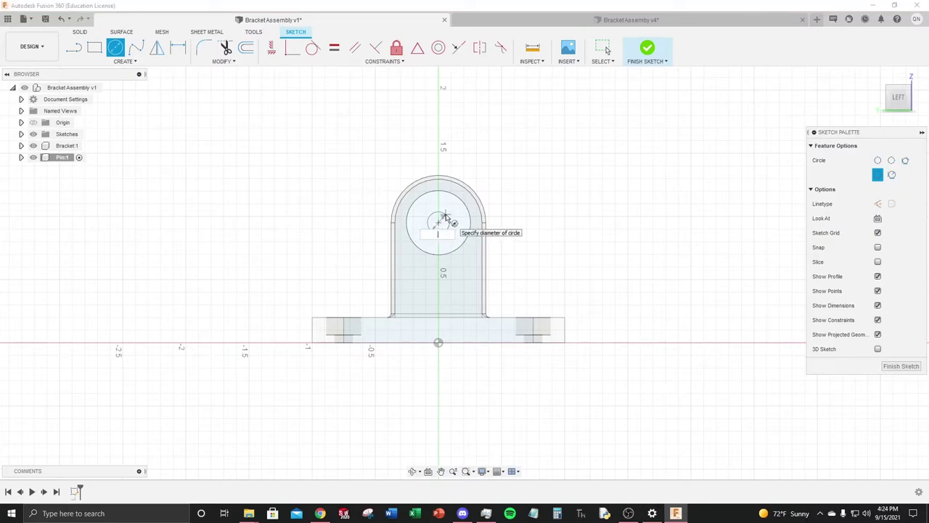
text(5)
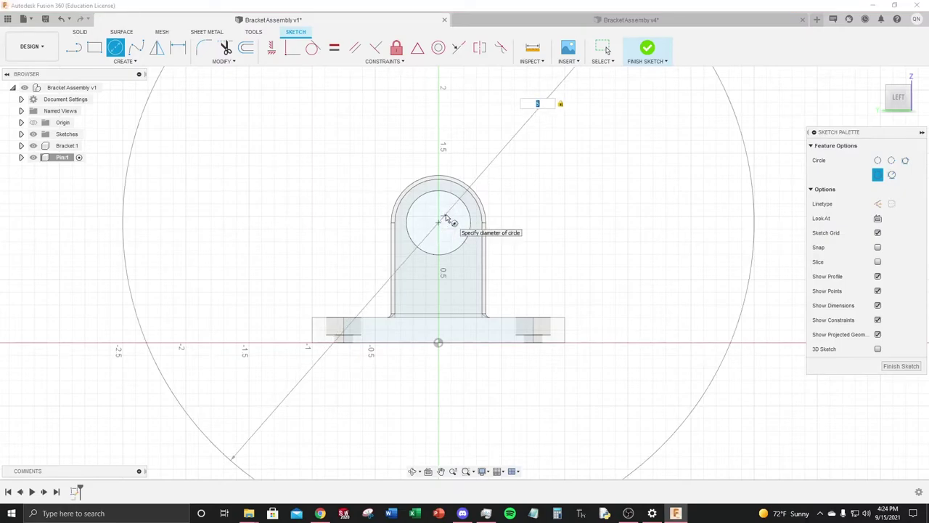
key(Home)
text(.)
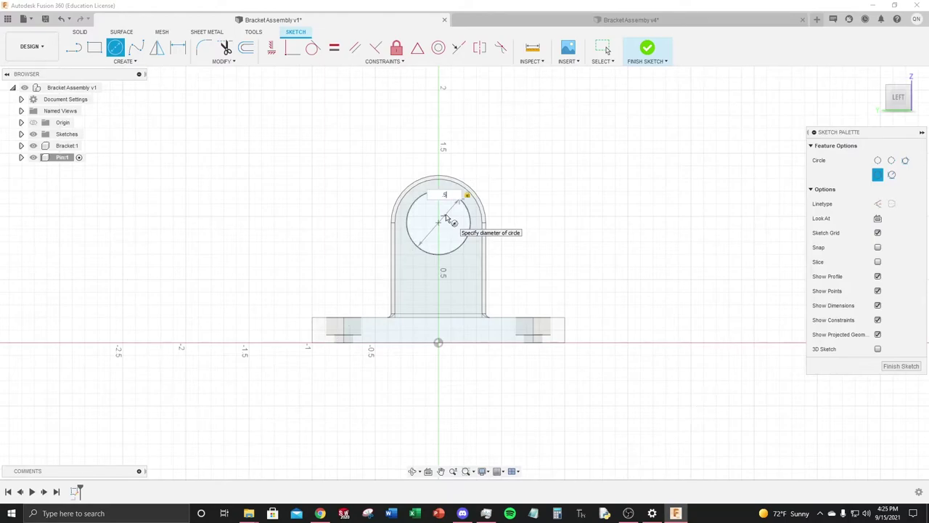
key(Return)
key(Escape)
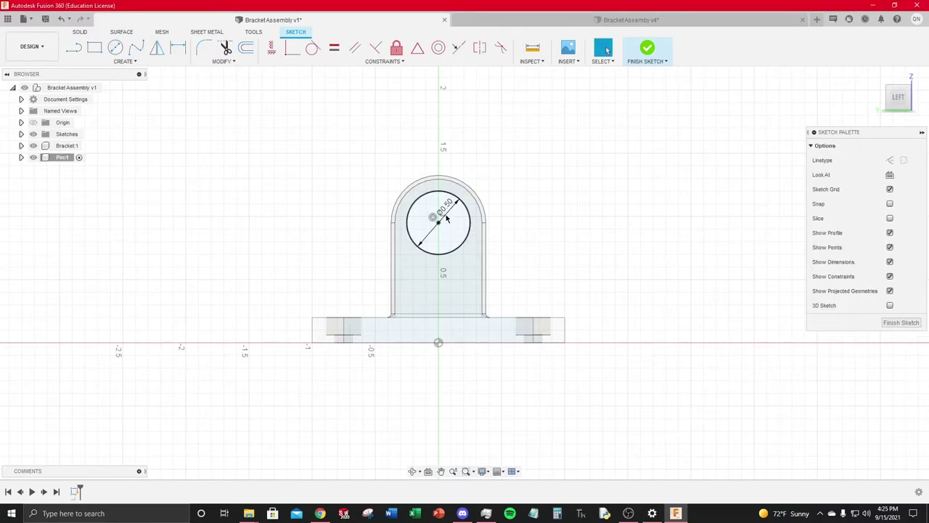
Step: Sketch a concentric circle of 0.75 in diameter around the 0.5 in circle and finish the sketch
key(c)
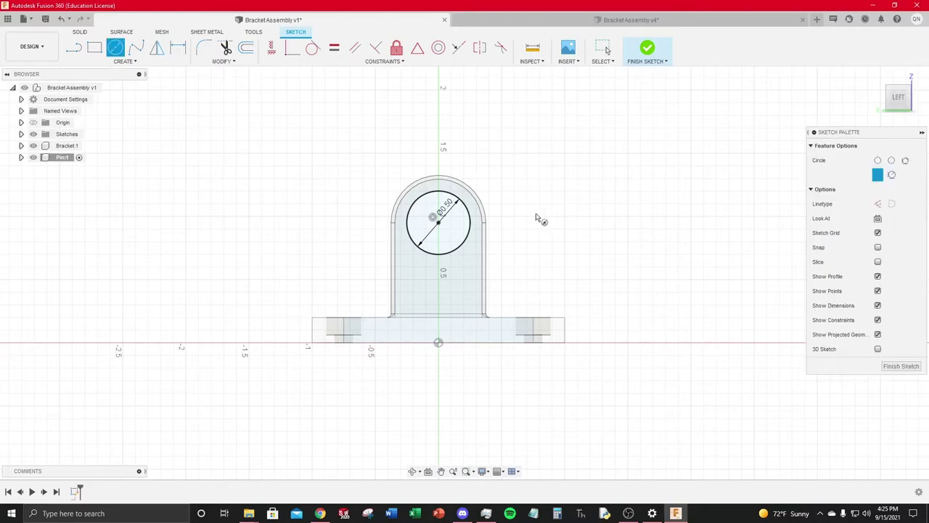
click(439, 222)
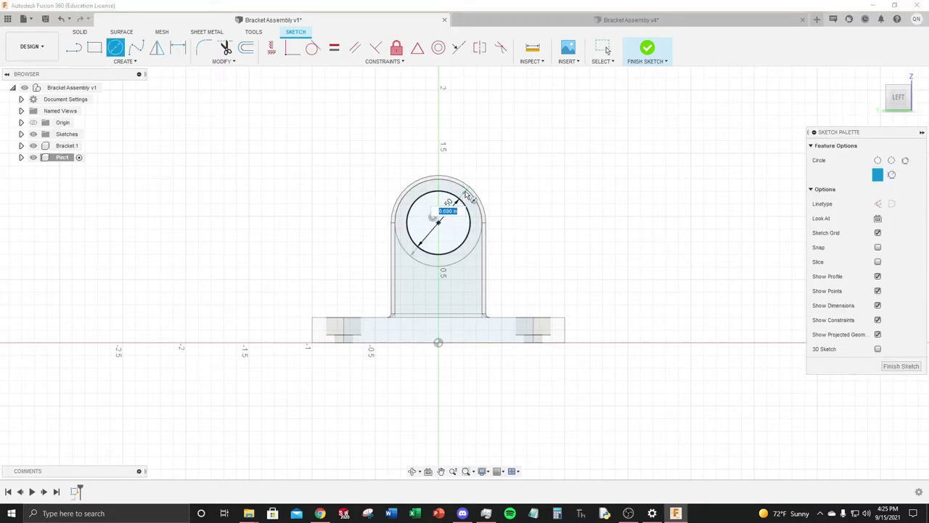
text(.75)
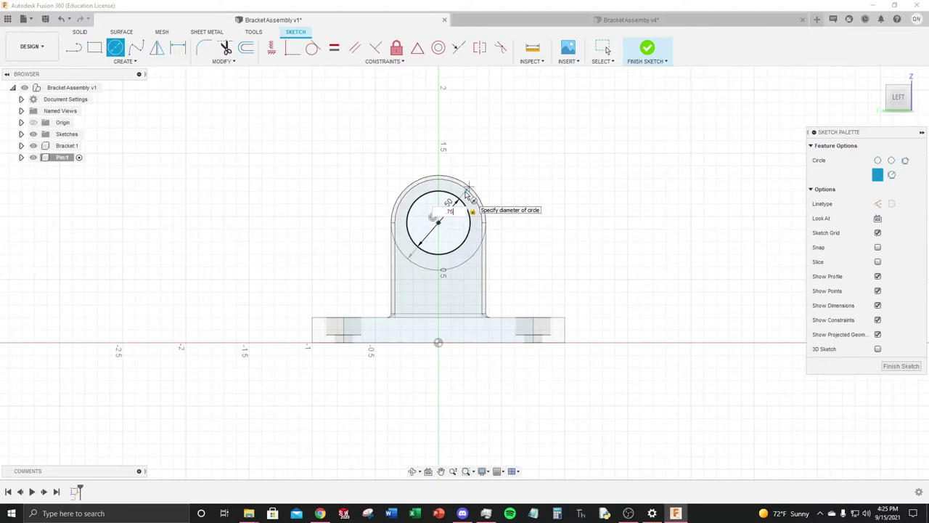
key(Return)
key(Escape)
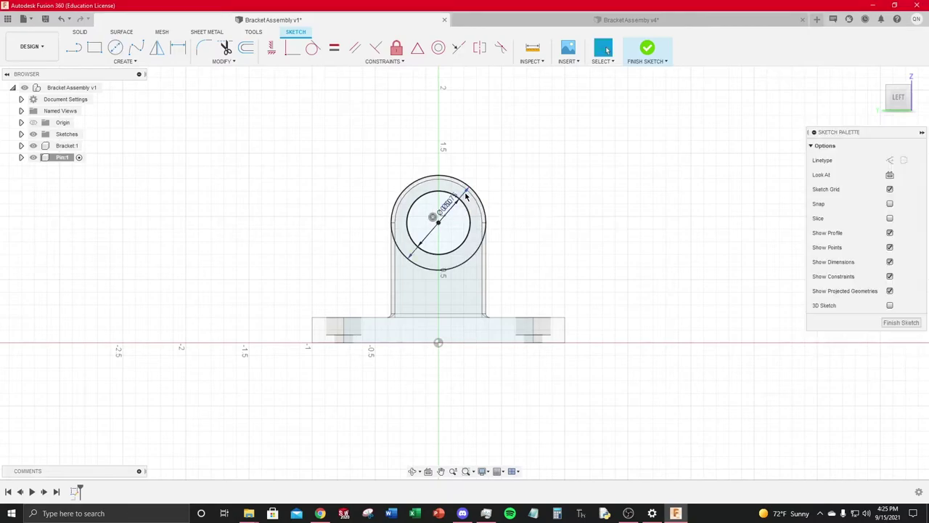
shift+middle_drag(542, 189, 450, 216)
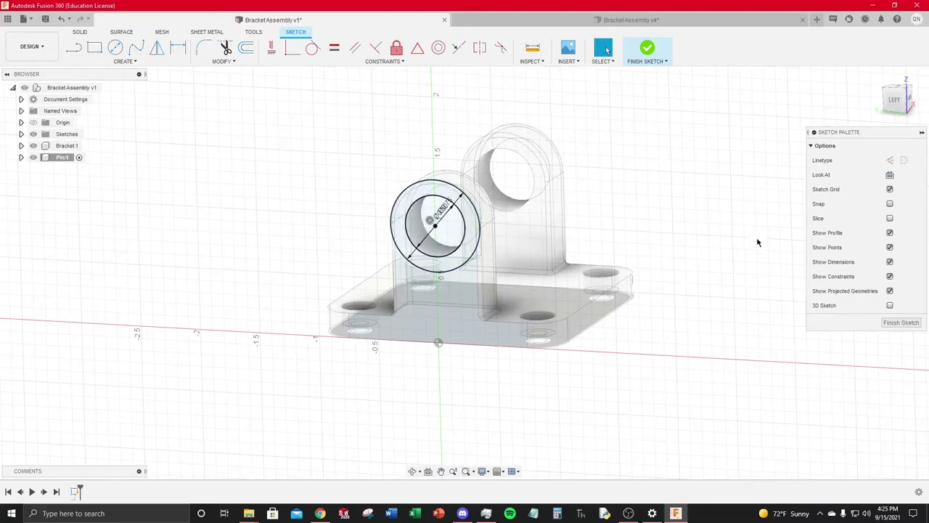
click(901, 323)
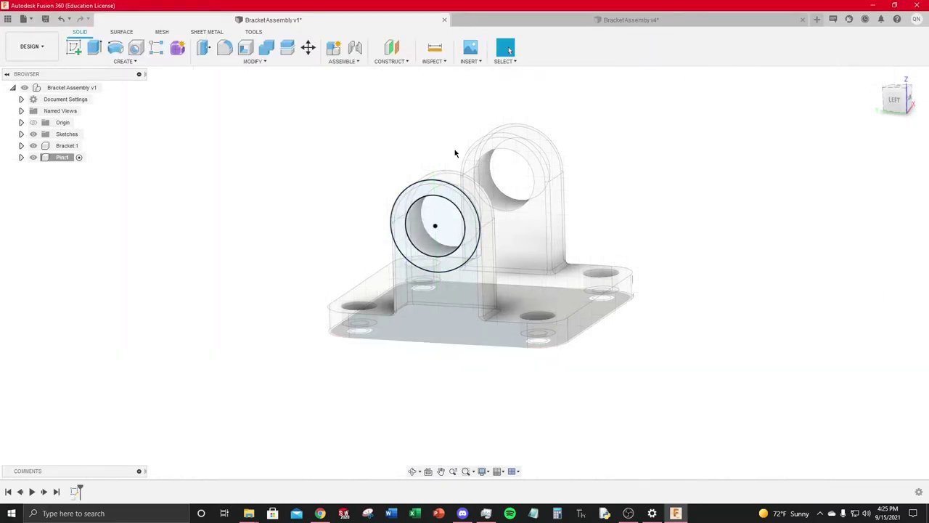
Step: Extrude the inner circle -2.25 in as a new body through the holes of both uprights
click(94, 48)
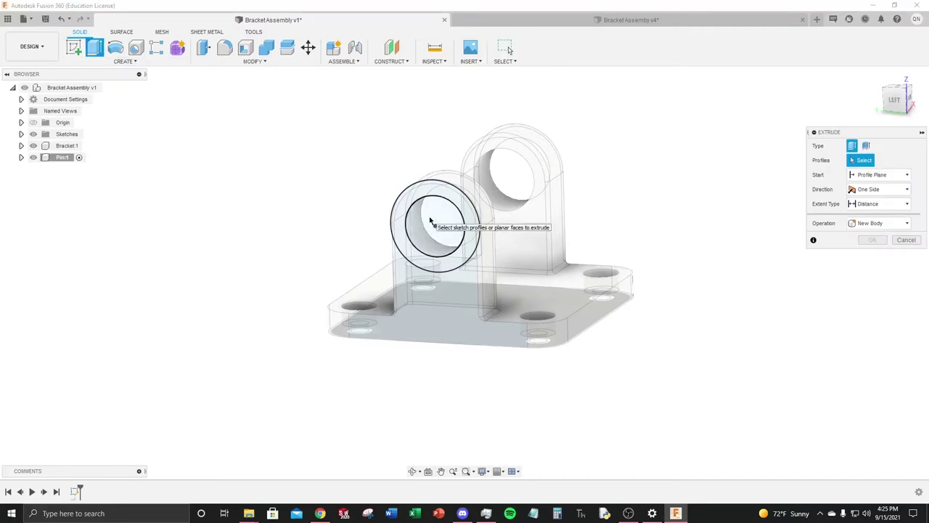
click(430, 221)
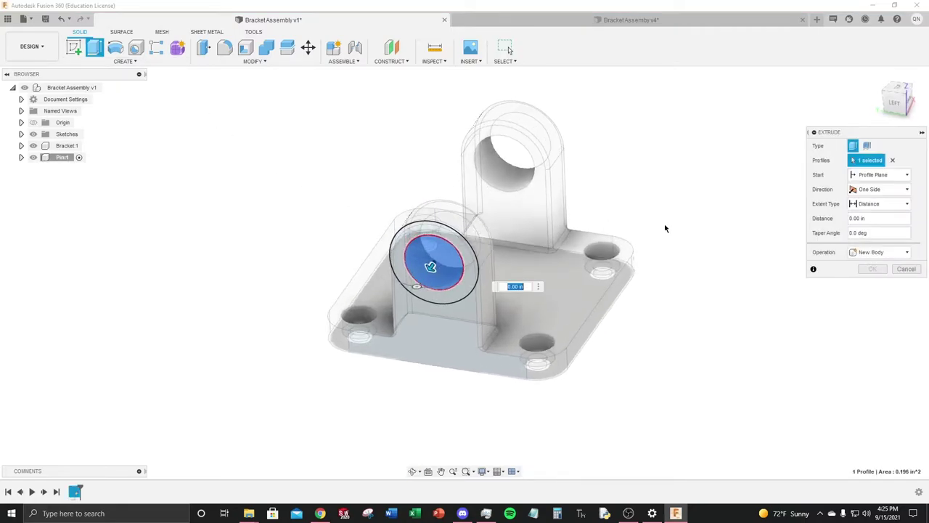
click(431, 266)
drag(430, 267, 517, 159)
text(-2.25)
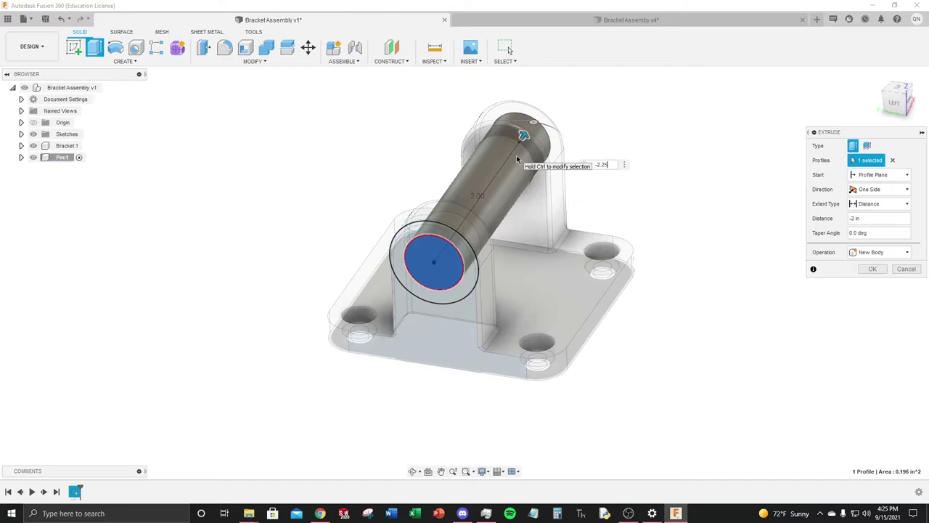
key(Return)
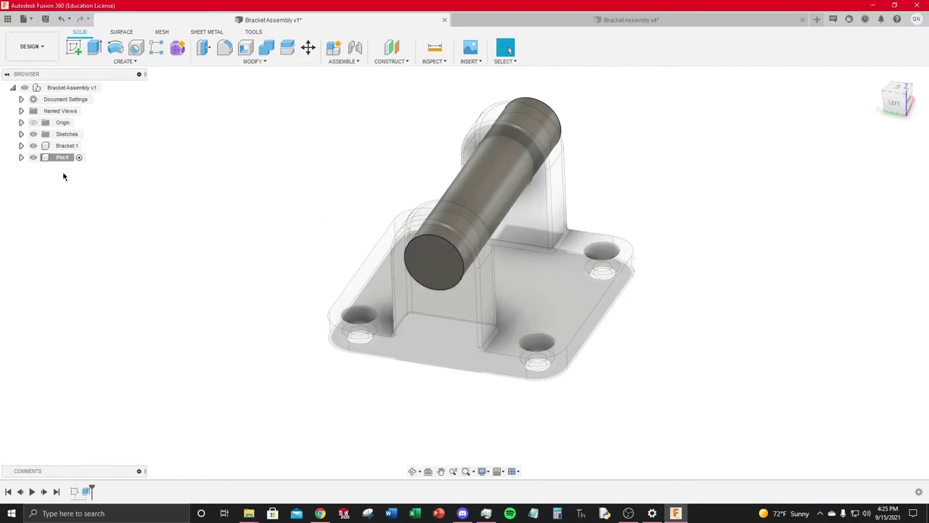
Step: Make Sketch1 of the Pin component visible again
click(21, 157)
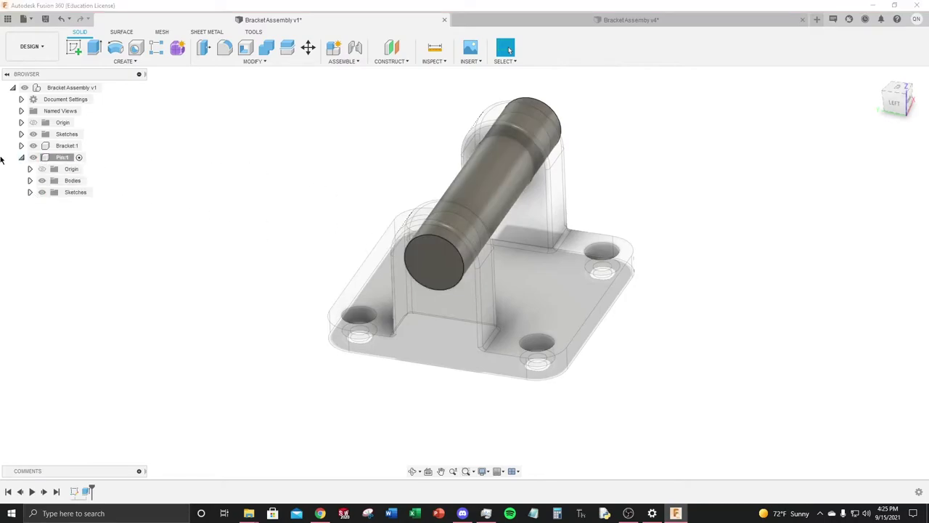
click(60, 157)
click(30, 192)
click(56, 206)
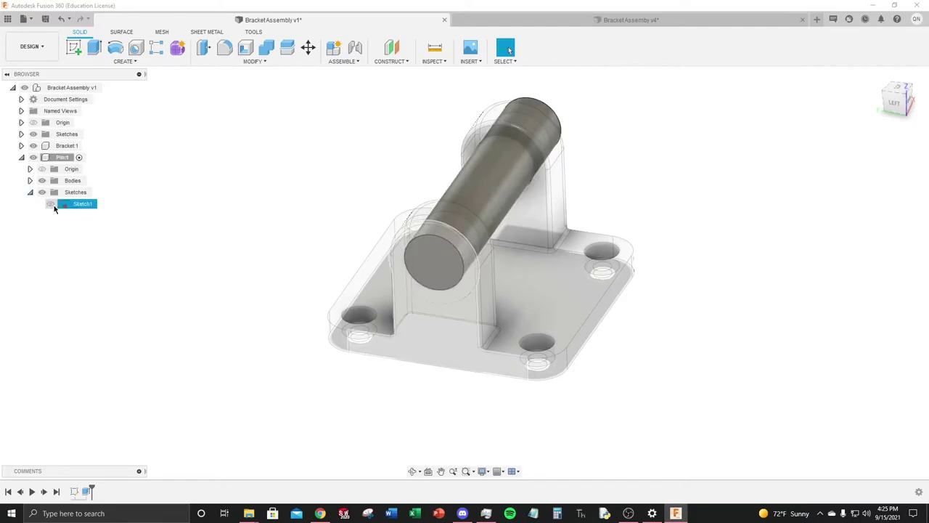
click(52, 205)
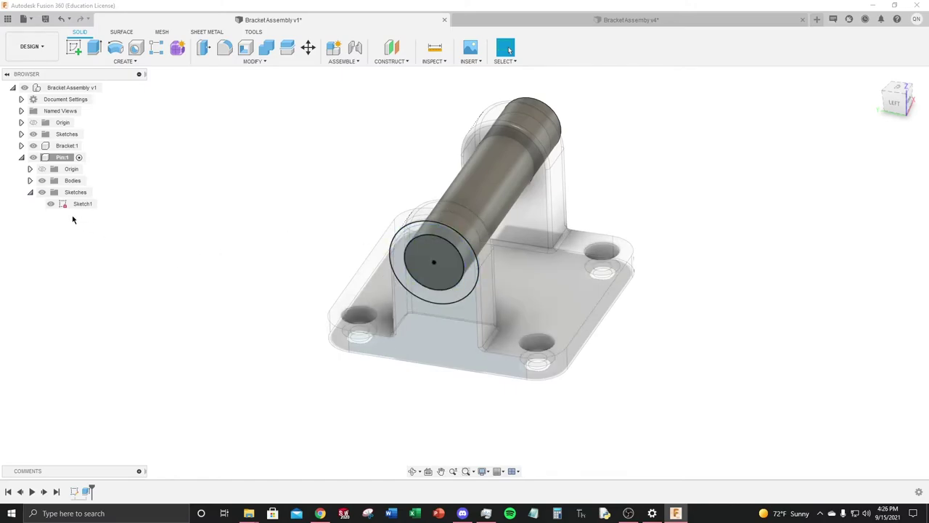
Step: Extrude the ring and inner circle profiles of the pin's Sketch1 0.125 in outward, joined to the shaft as its head
click(95, 48)
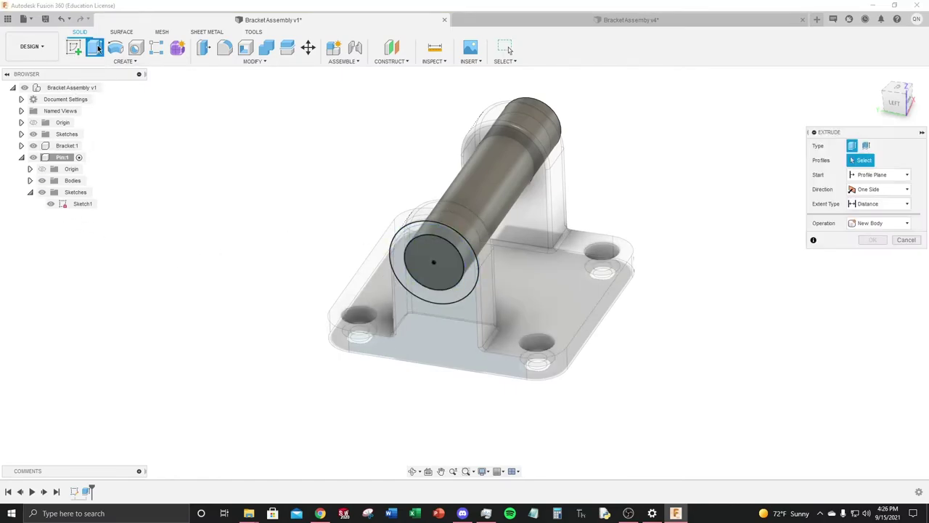
scroll(639, 262, up, 3)
shift+middle_drag(757, 283, 773, 272)
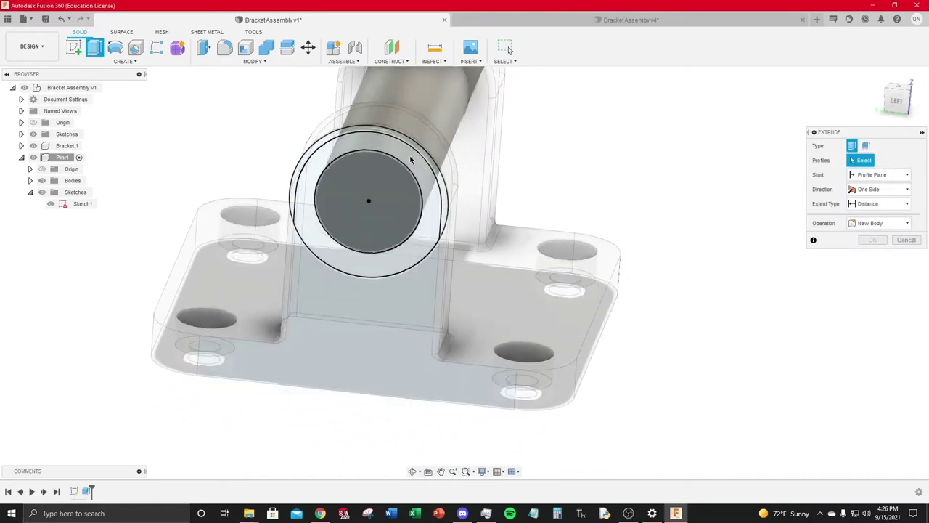
click(424, 178)
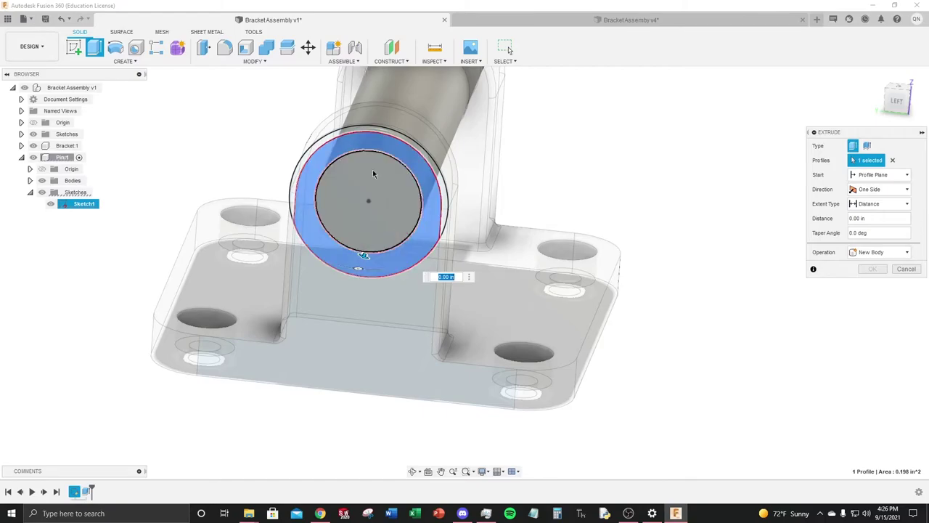
scroll(400, 185, up, 5)
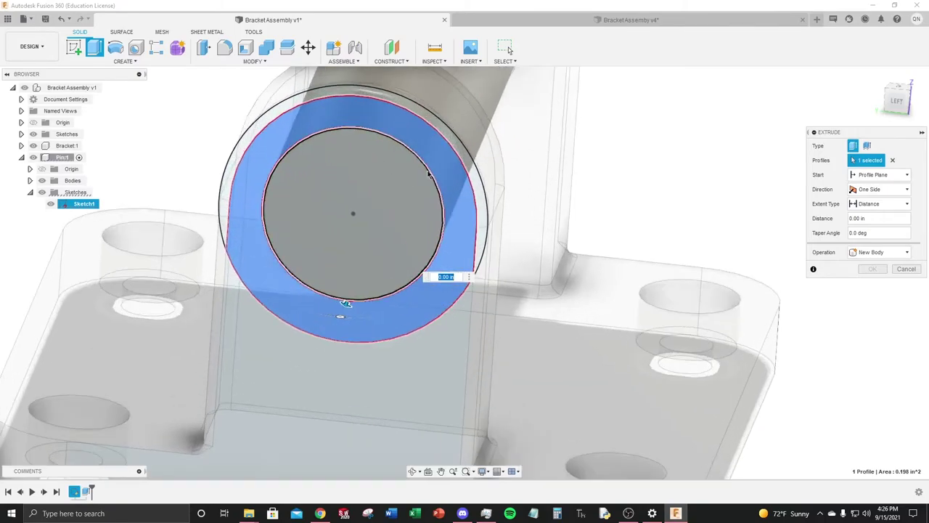
click(373, 197)
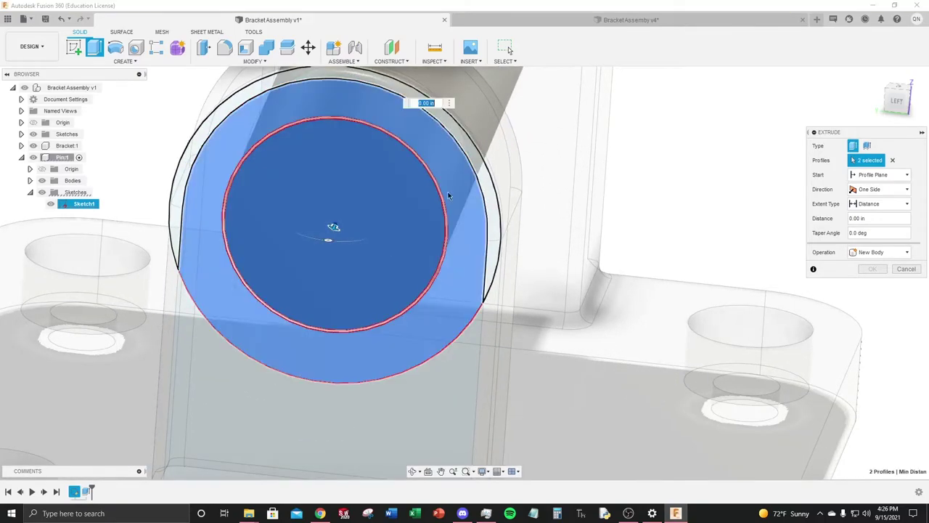
scroll(323, 225, down, 3)
scroll(323, 225, down, 2)
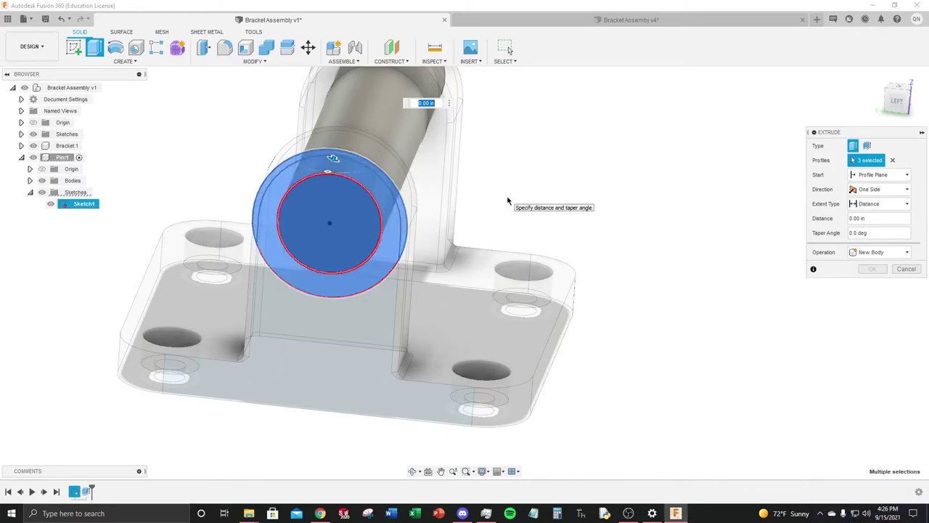
text(125)
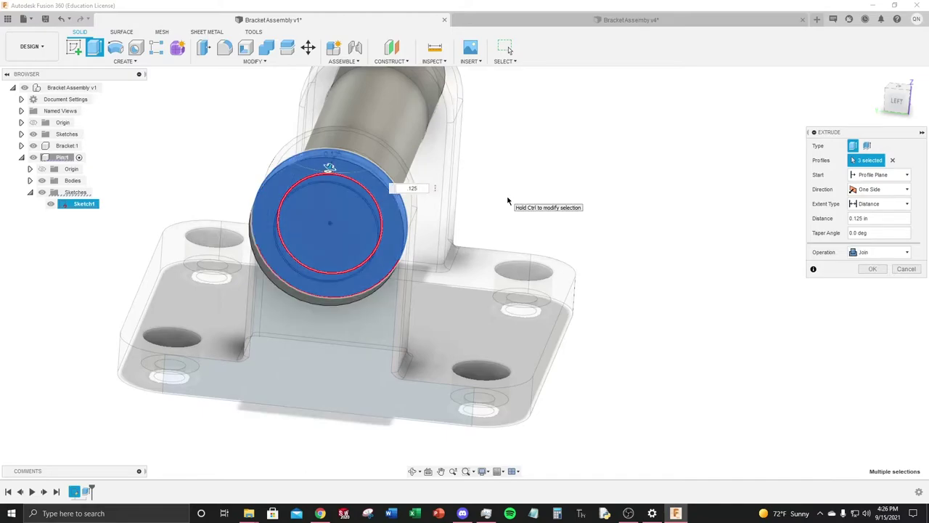
key(Return)
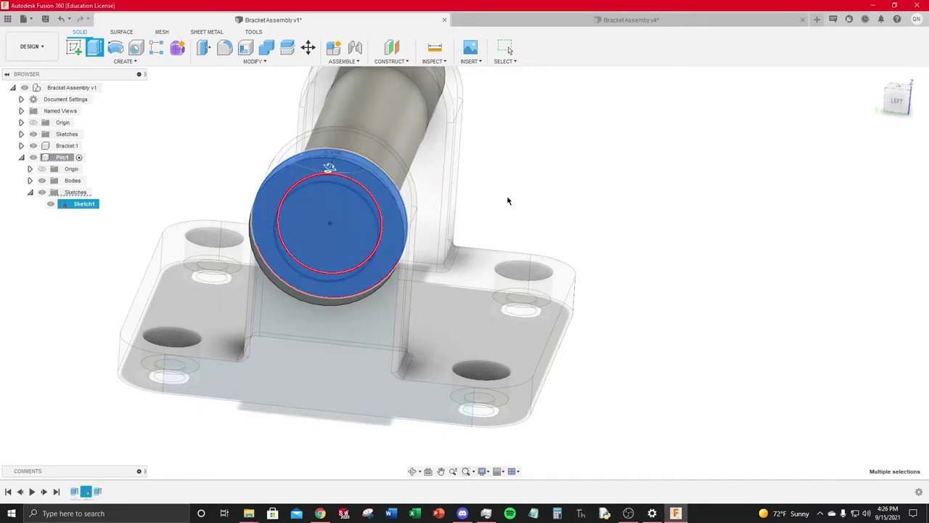
Step: Examine the front face of the pin head closely around the edge of the inner circle
scroll(479, 201, up, 2)
shift+middle_drag(535, 185, 599, 163)
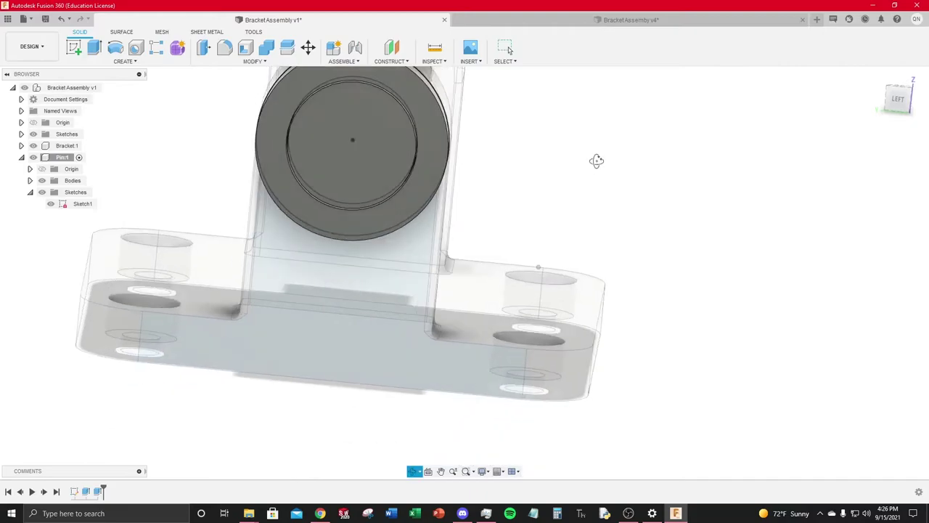
scroll(393, 99, up, 5)
scroll(428, 124, up, 5)
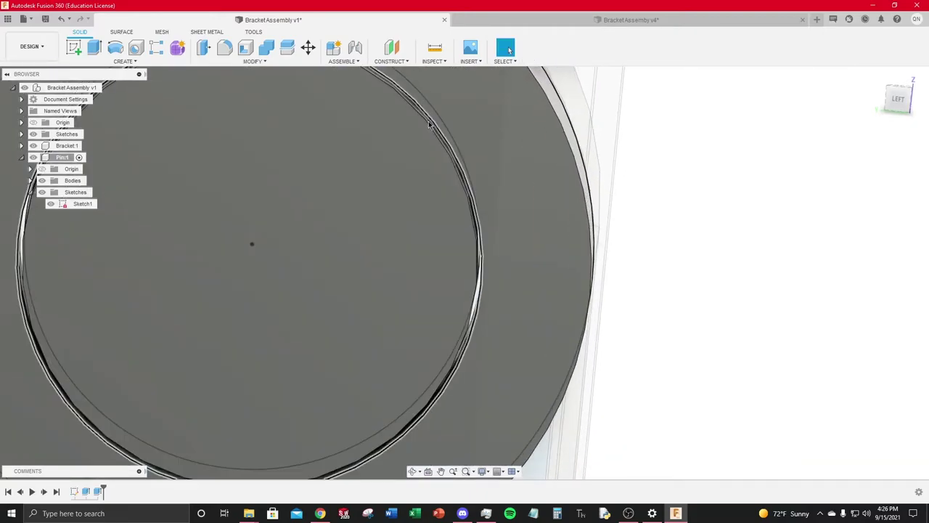
scroll(432, 125, down, 6)
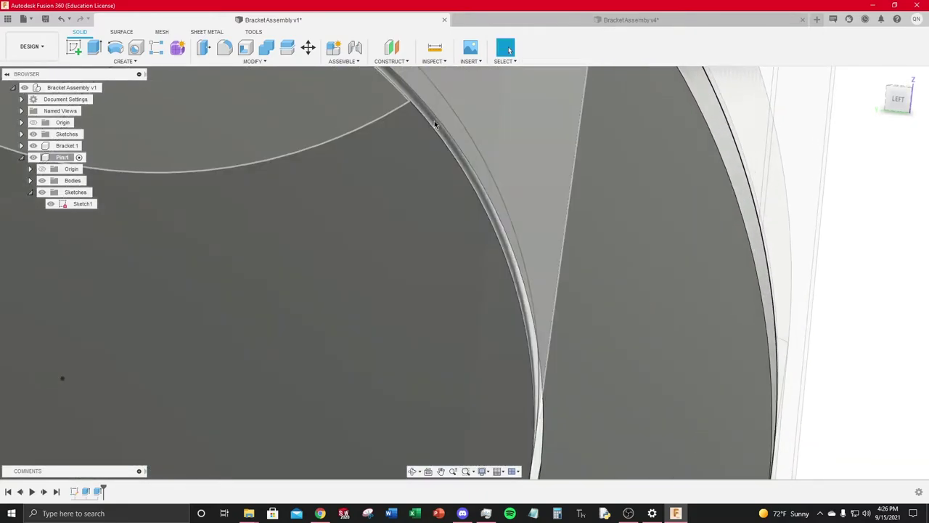
scroll(434, 124, down, 3)
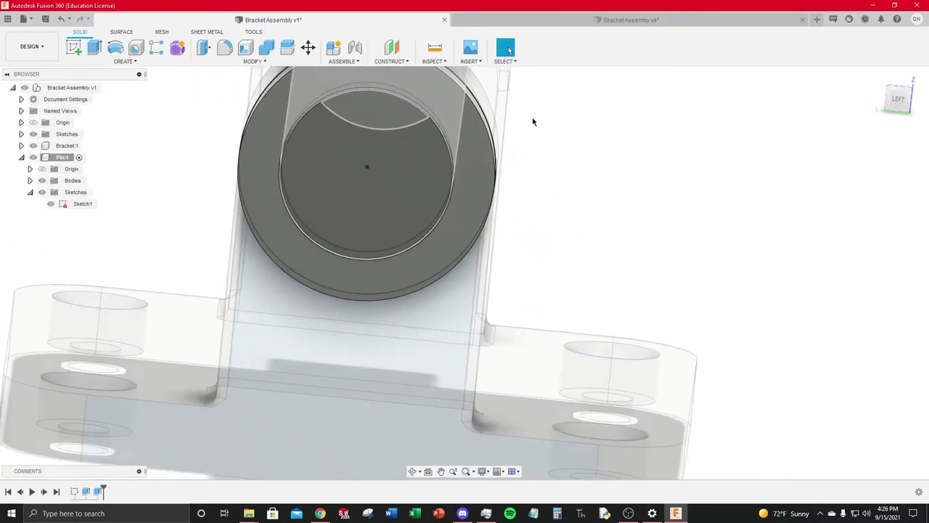
shift+middle_drag(587, 126, 624, 117)
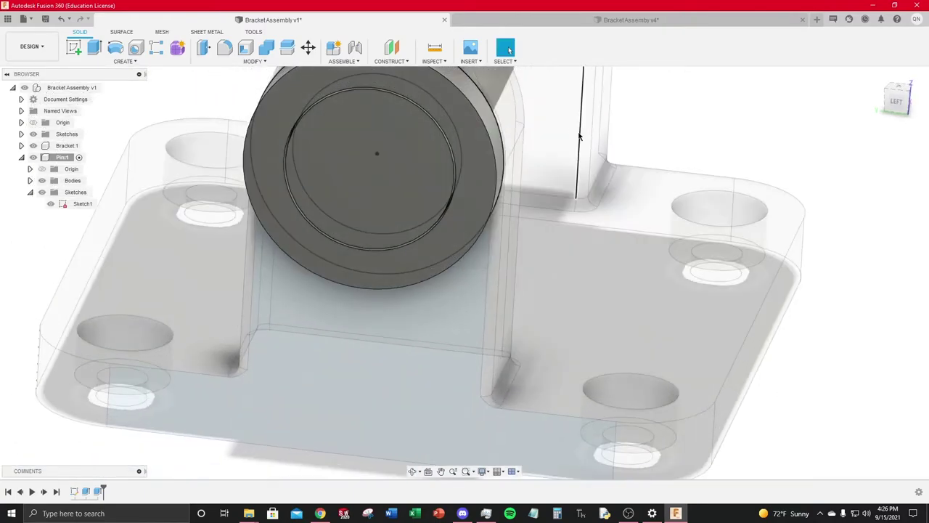
scroll(639, 113, down, 3)
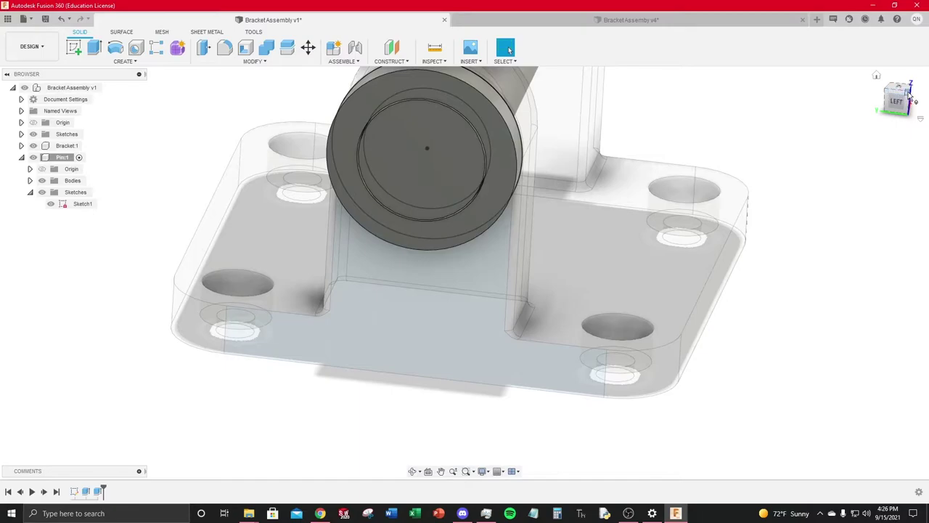
key(F6)
scroll(457, 287, up, 2)
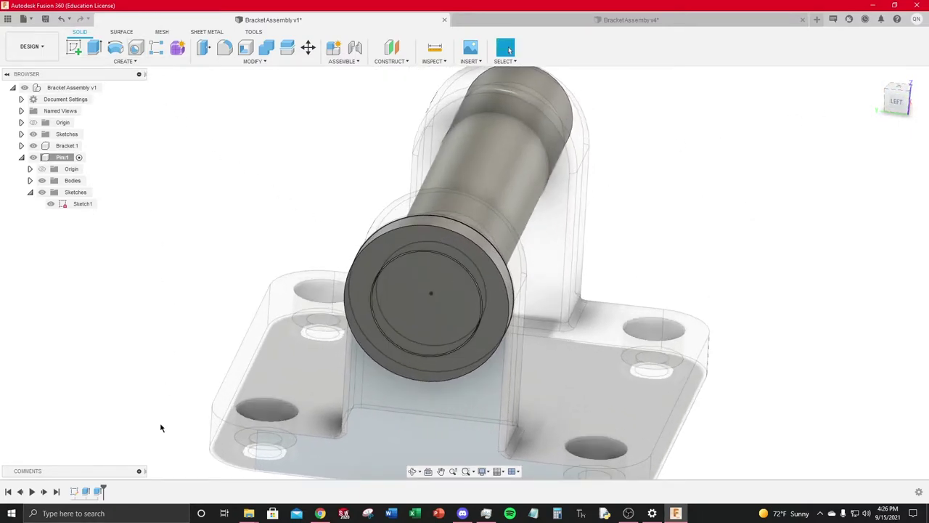
Step: Reopen the pin head's extrusion for editing and clear its selected profiles
right_click(98, 492)
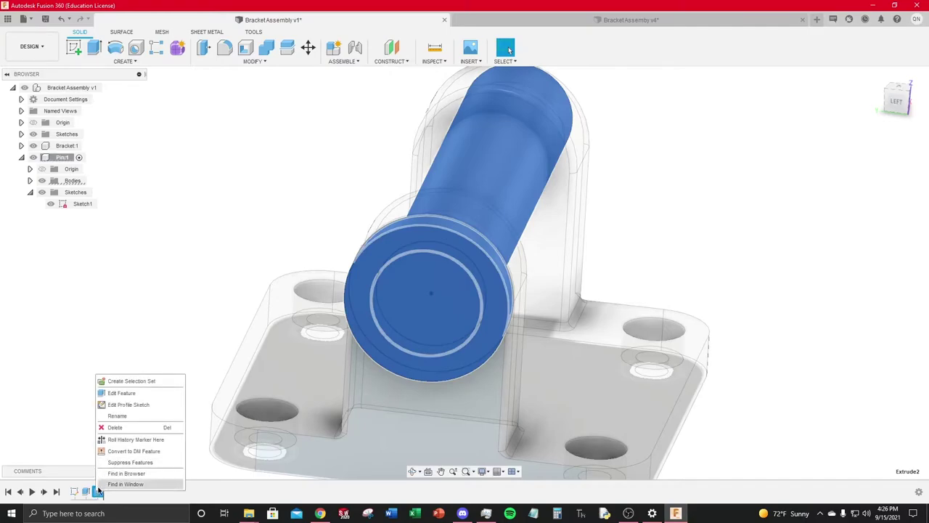
click(121, 393)
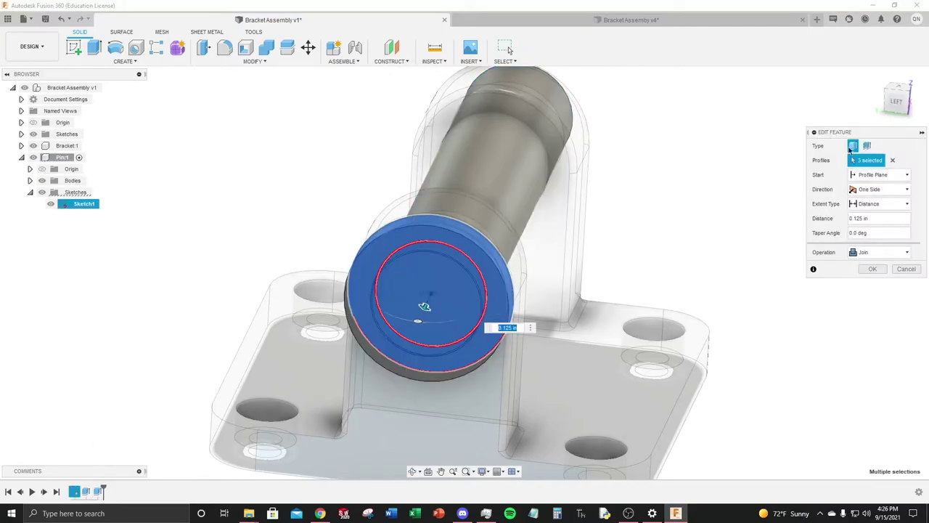
click(893, 159)
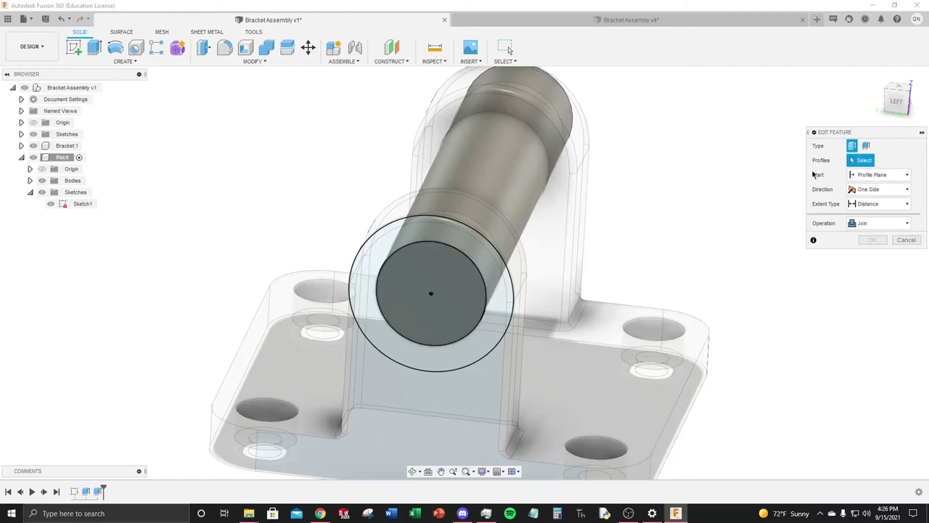
shift+middle_drag(701, 230, 702, 180)
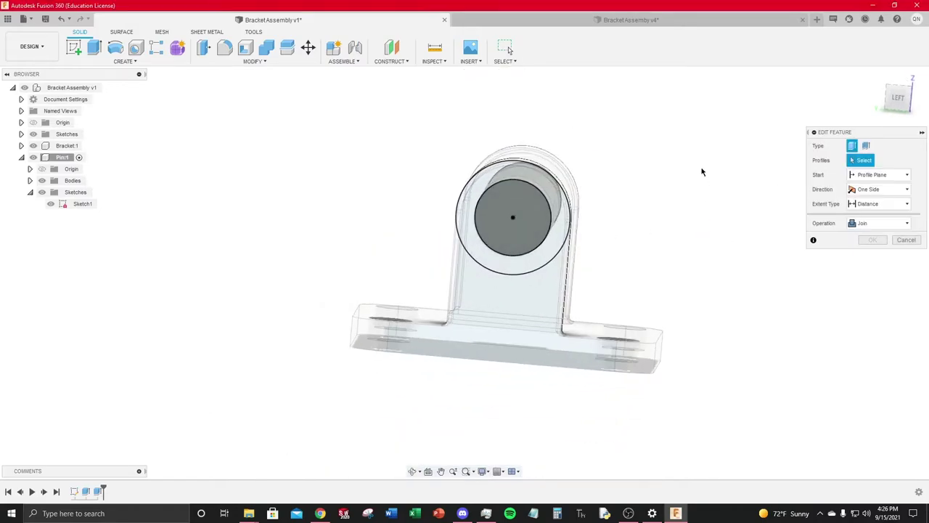
drag(704, 123, 637, 222)
drag(611, 107, 725, 242)
drag(753, 110, 670, 210)
drag(719, 110, 622, 246)
drag(600, 113, 708, 238)
mouse_move(690, 95)
mouse_down()
mouse_move(654, 162)
mouse_move(414, 291)
mouse_up()
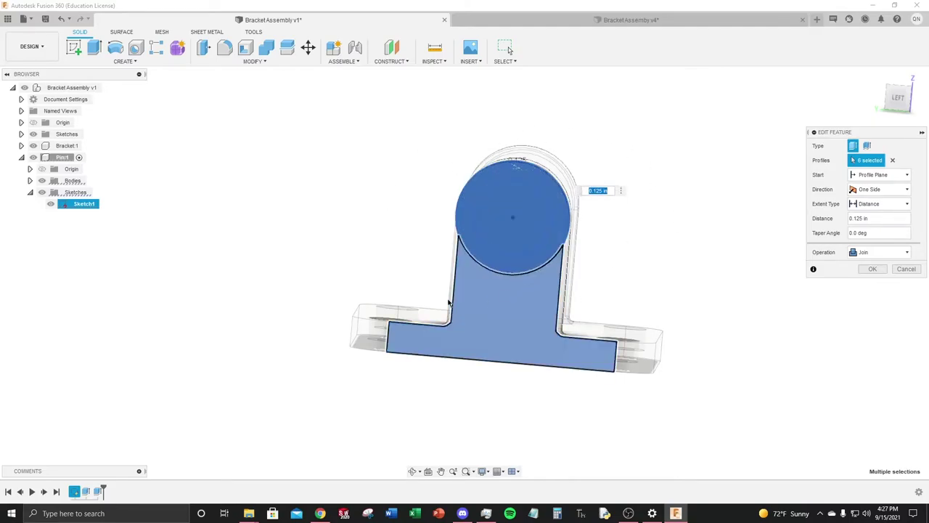
click(487, 320)
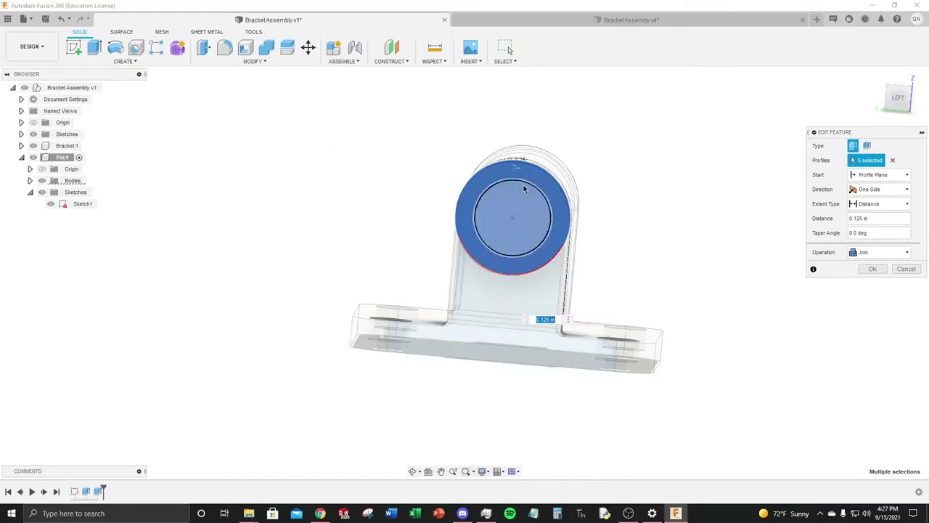
click(892, 160)
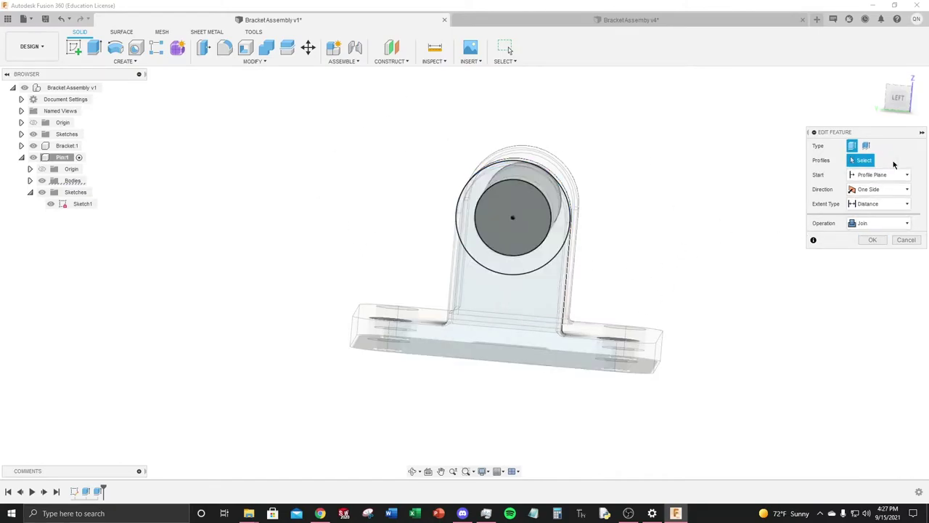
drag(388, 102, 602, 283)
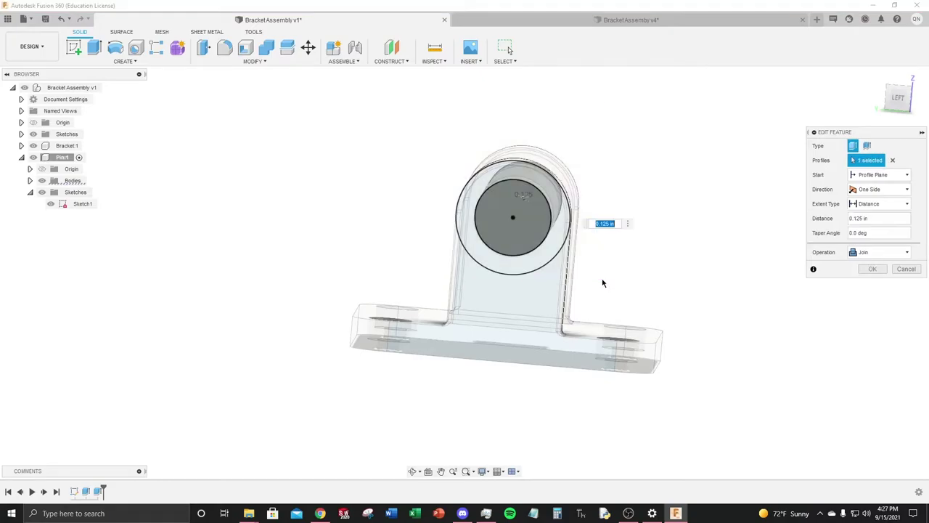
click(893, 159)
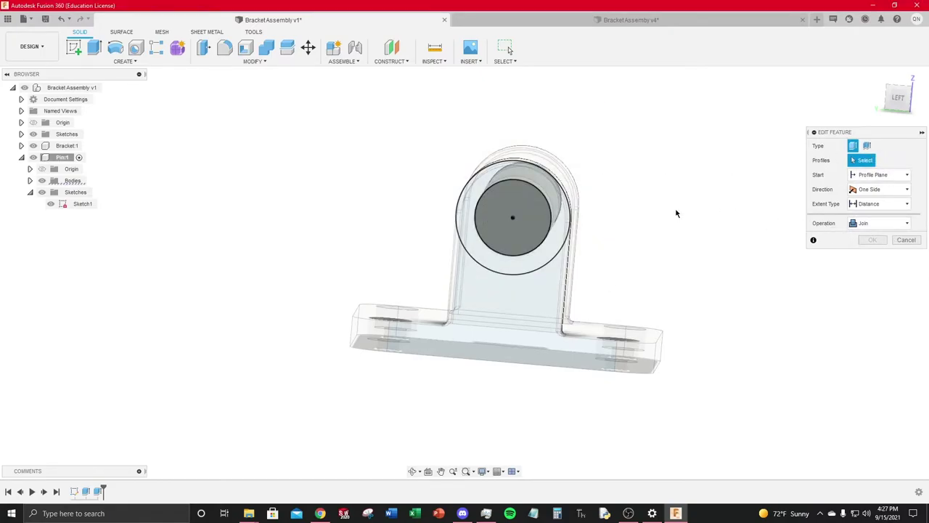
Step: Window-select all profiles within the 0.75 in circle, including the thin sliver regions, and apply the edited head extrusion
drag(364, 140, 637, 295)
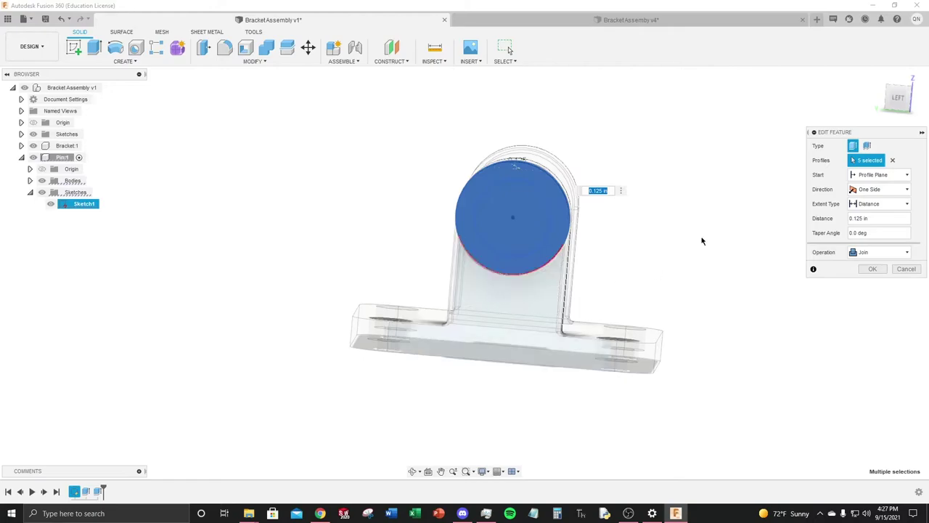
click(873, 270)
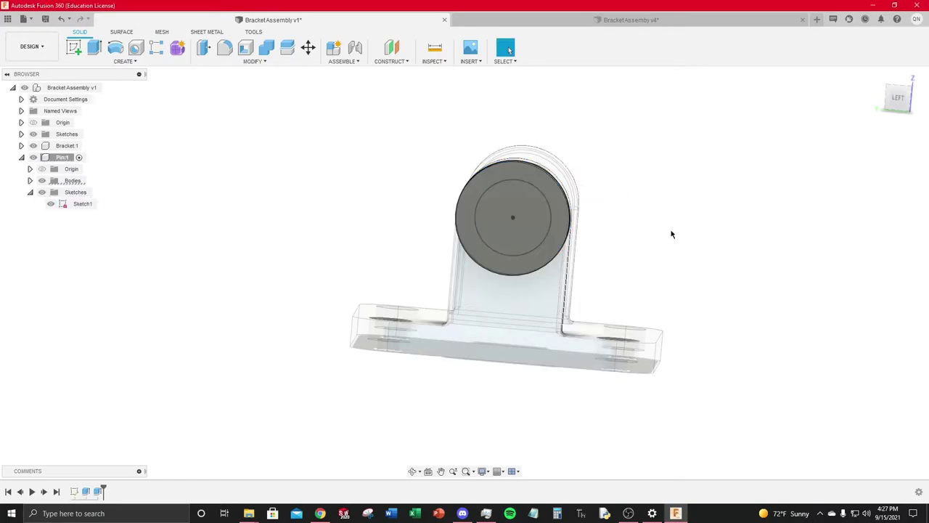
shift+middle_drag(671, 234, 623, 235)
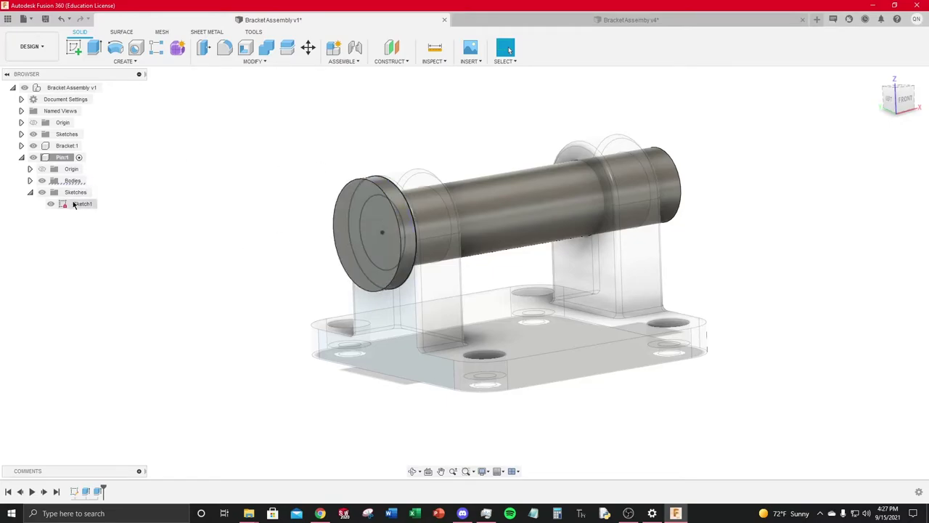
Step: Hide Sketch1 of the Pin component and collapse the component's browser tree
click(50, 203)
click(30, 192)
click(21, 157)
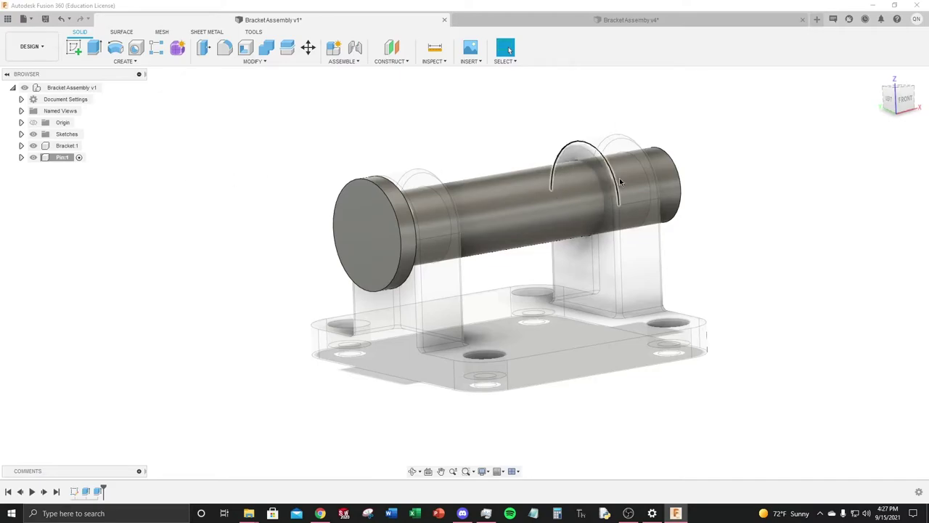
Step: Look up the keyboard shortcut assigned to the Chamfer command and close its settings
shift+middle_drag(690, 201, 663, 244)
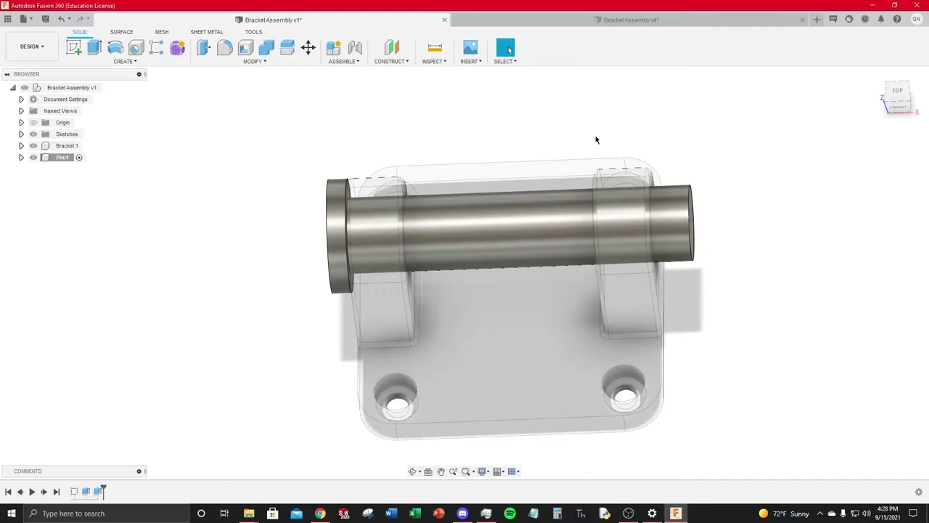
click(255, 61)
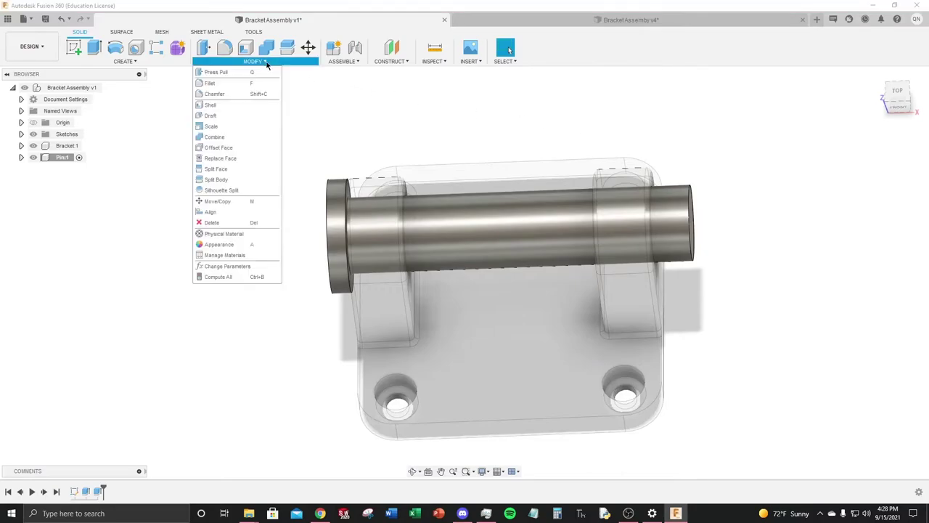
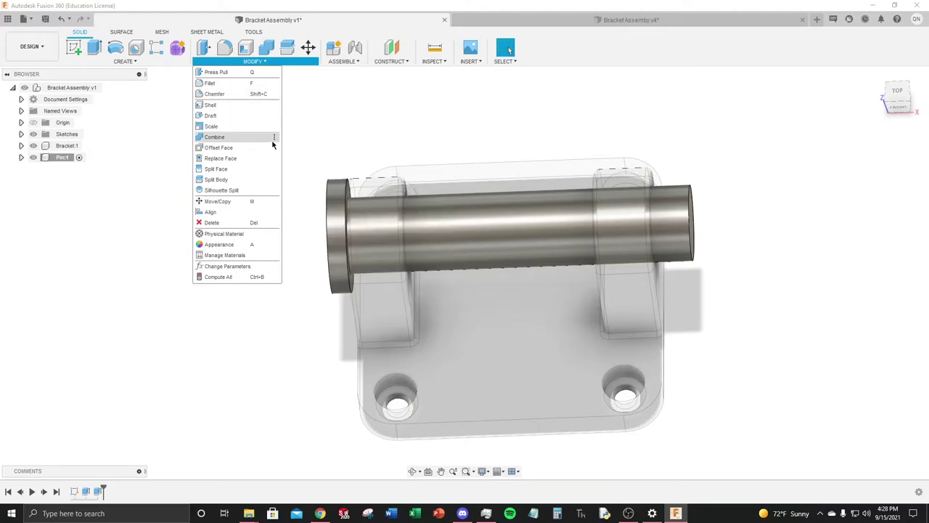
click(275, 95)
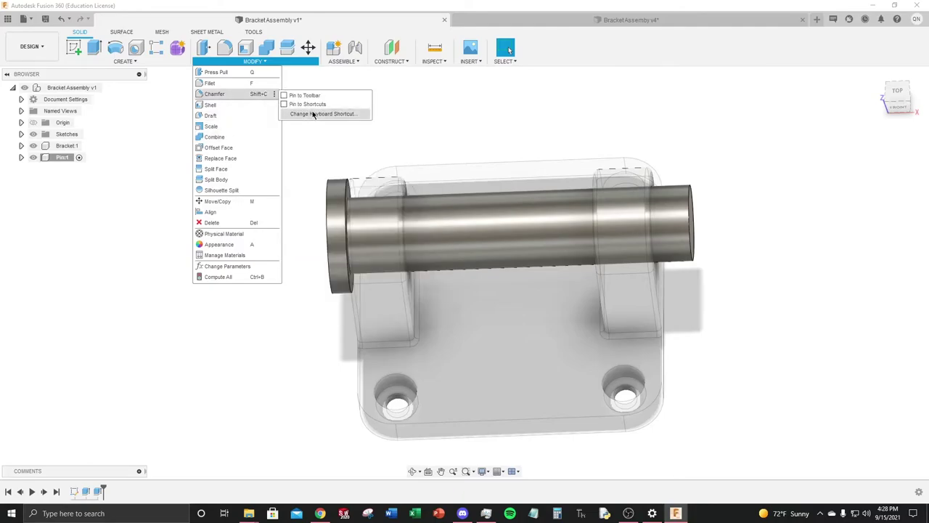
click(309, 115)
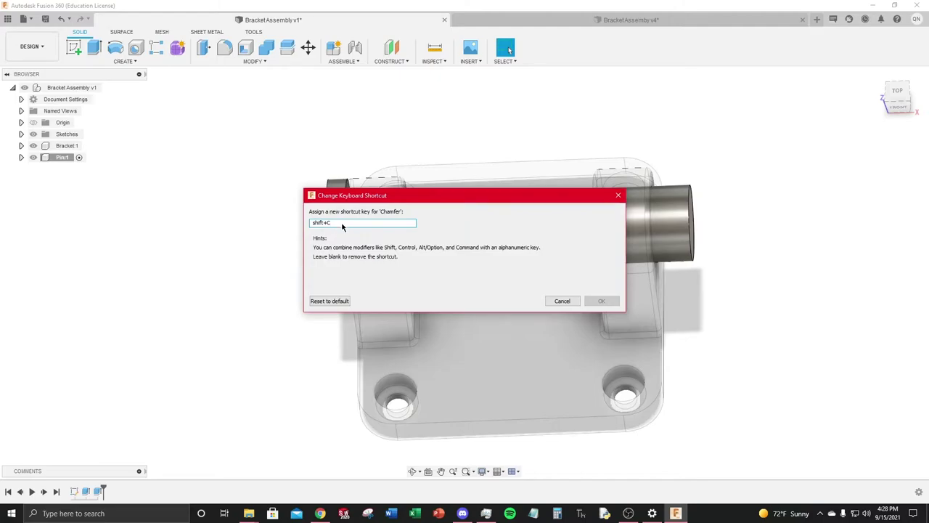
click(562, 300)
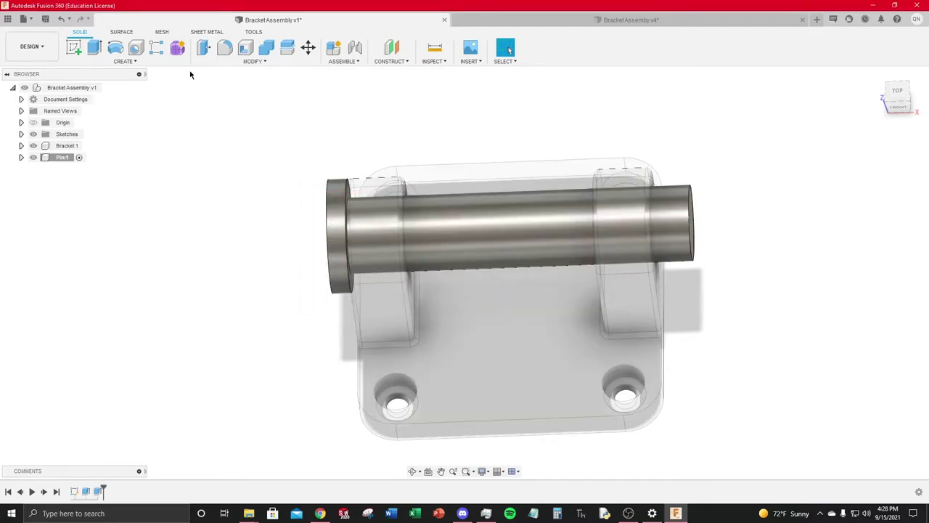
Step: Reset the Chamfer command's keyboard shortcut to default, assign Shift+C to it, and start the command
click(253, 61)
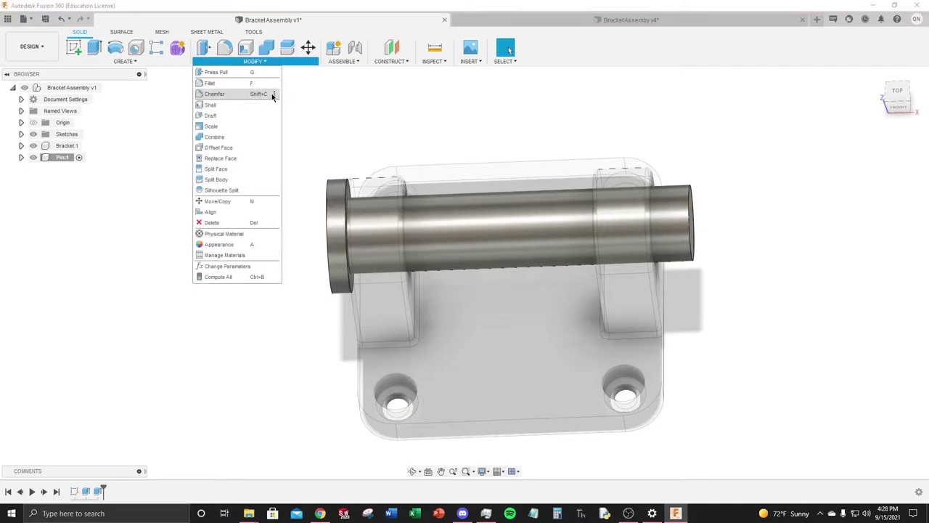
mouse_move(277, 102)
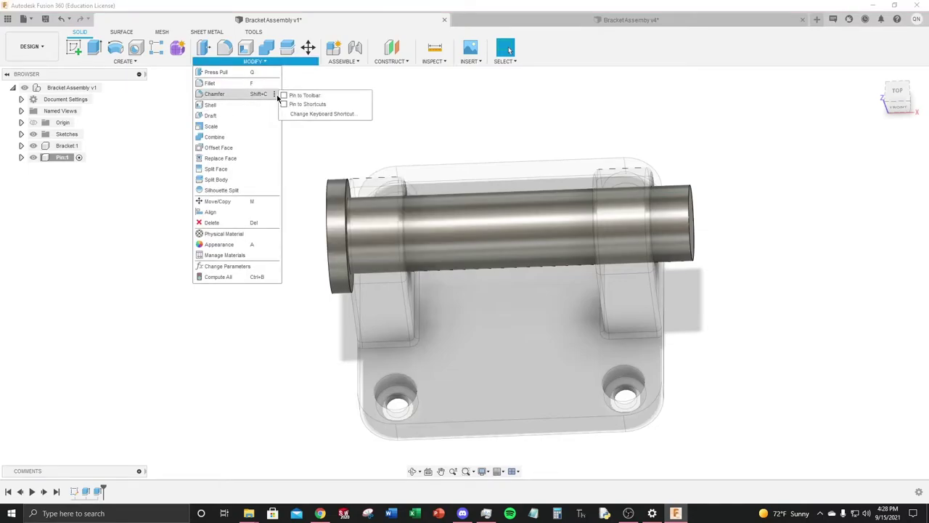
click(305, 111)
click(341, 301)
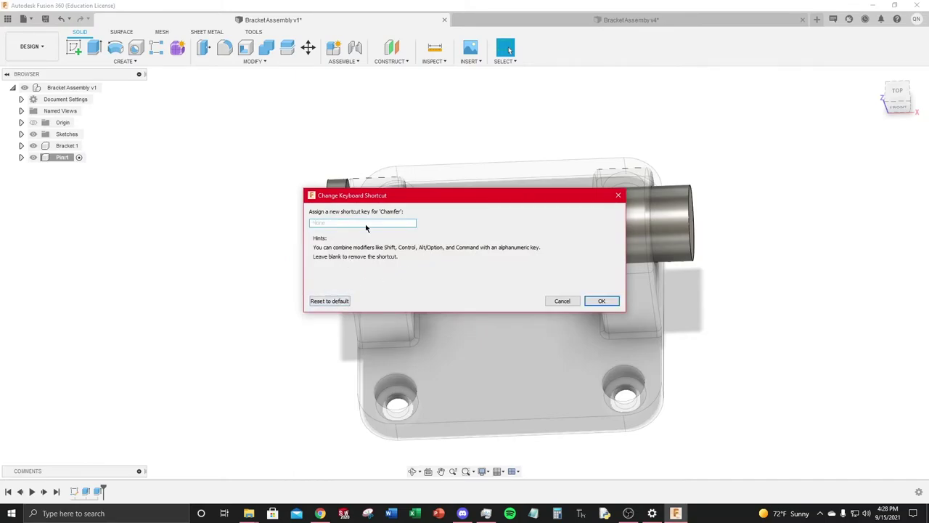
key(shift)
click(606, 302)
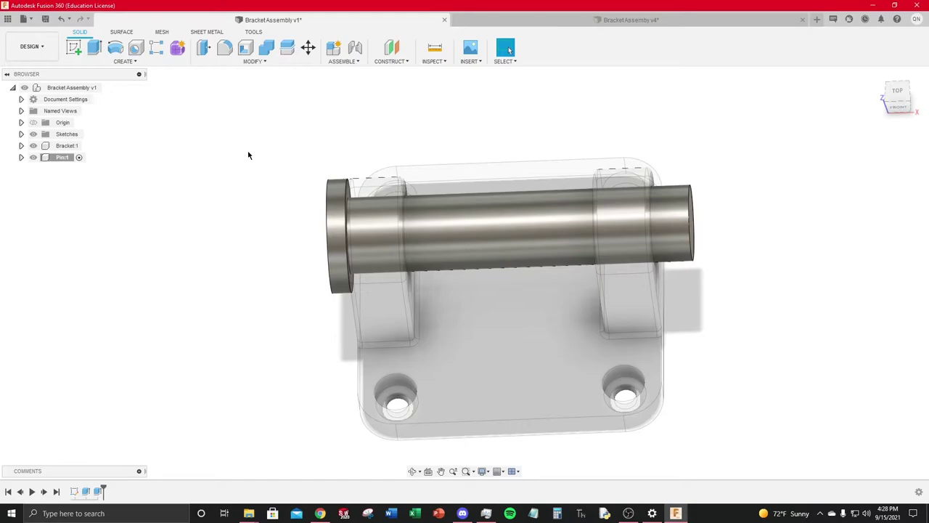
key(shift+c)
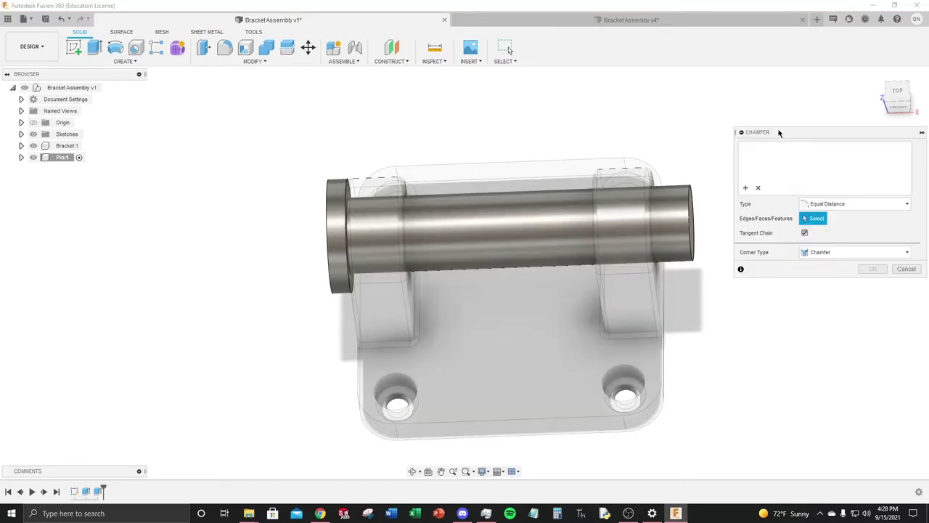
Step: Look up the keyboard shortcut assigned to the Fillet command and close its settings without changes
click(253, 61)
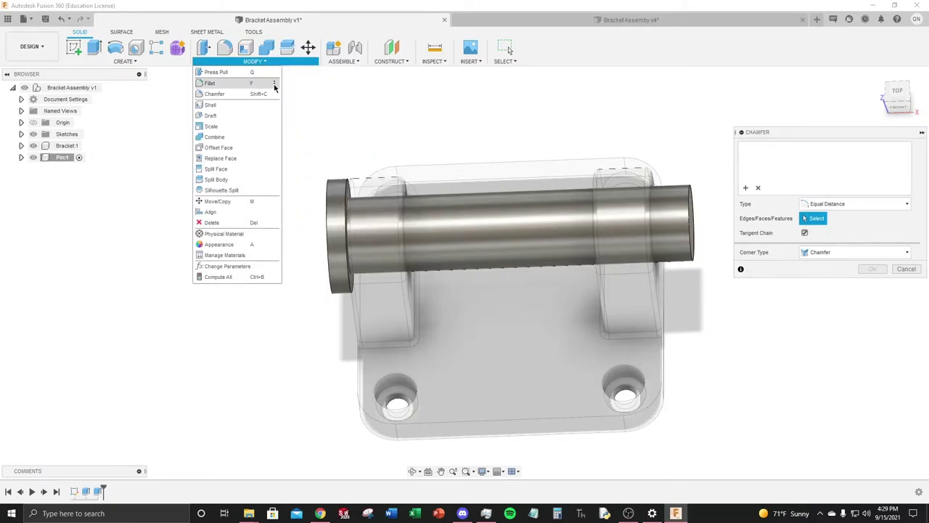
click(274, 84)
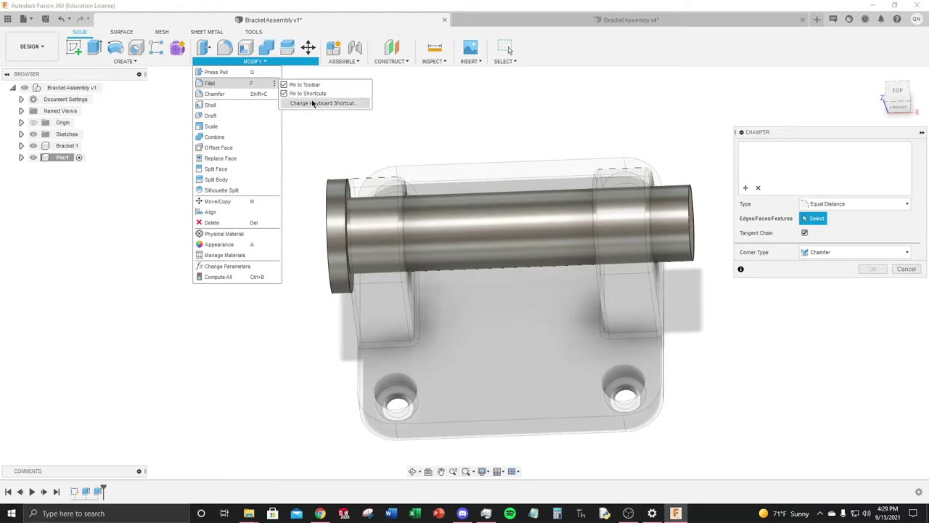
click(308, 104)
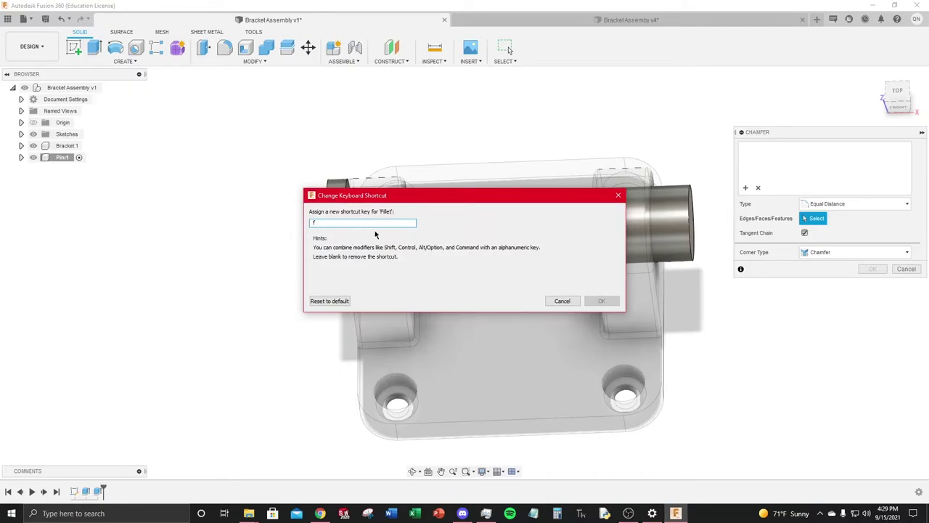
click(553, 300)
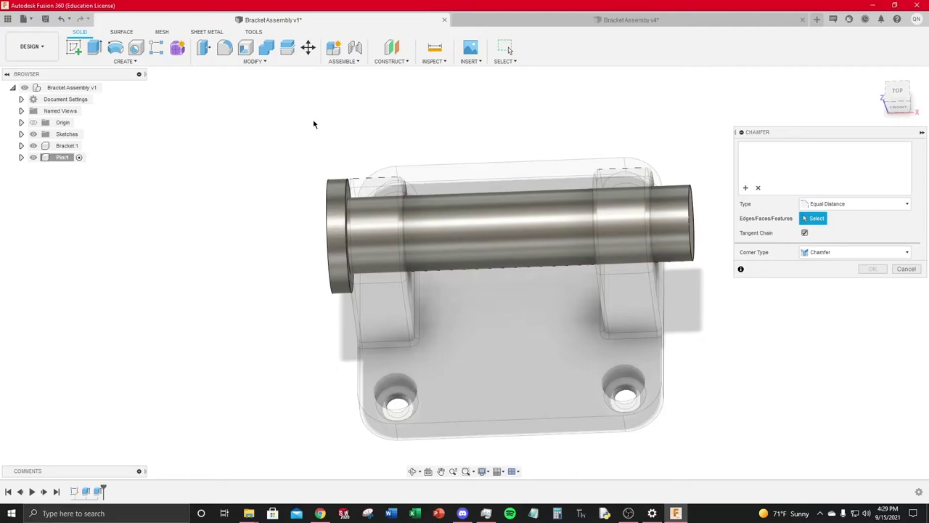
Step: Chamfer the circular edge at the free end of the pin shaft with an equal distance of 0.06 in
shift+middle_drag(574, 151, 613, 243)
click(693, 212)
text(.06)
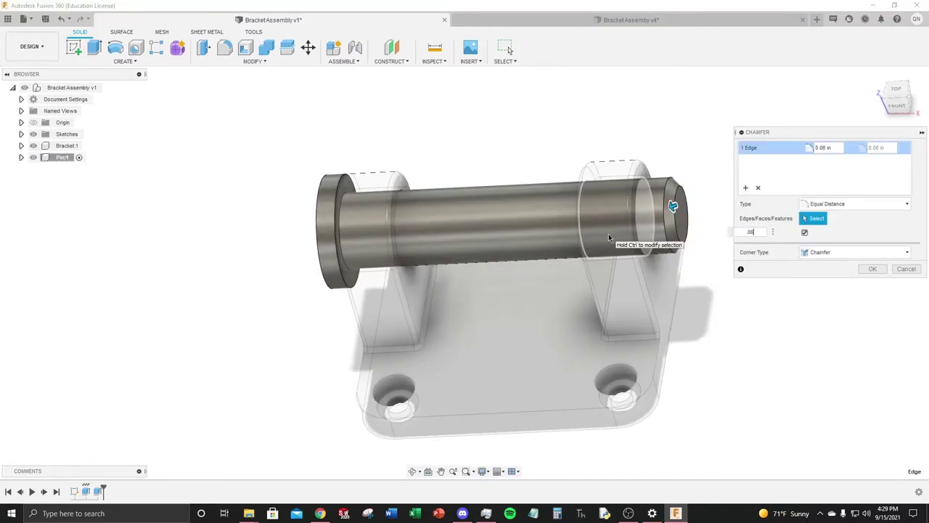
key(Return)
shift+middle_drag(770, 234, 763, 211)
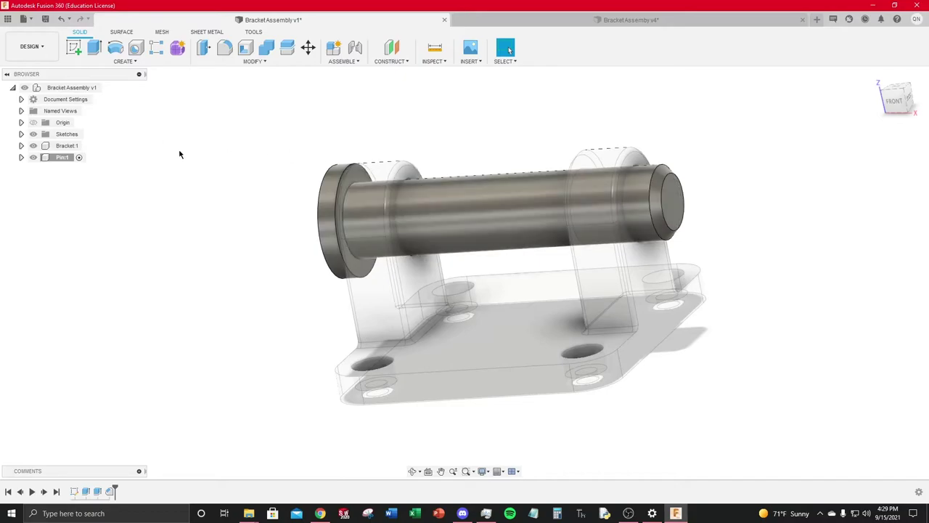
Step: Activate the top-level Bracket Assembly and view the whole model from the top-front-right isometric corner
click(111, 89)
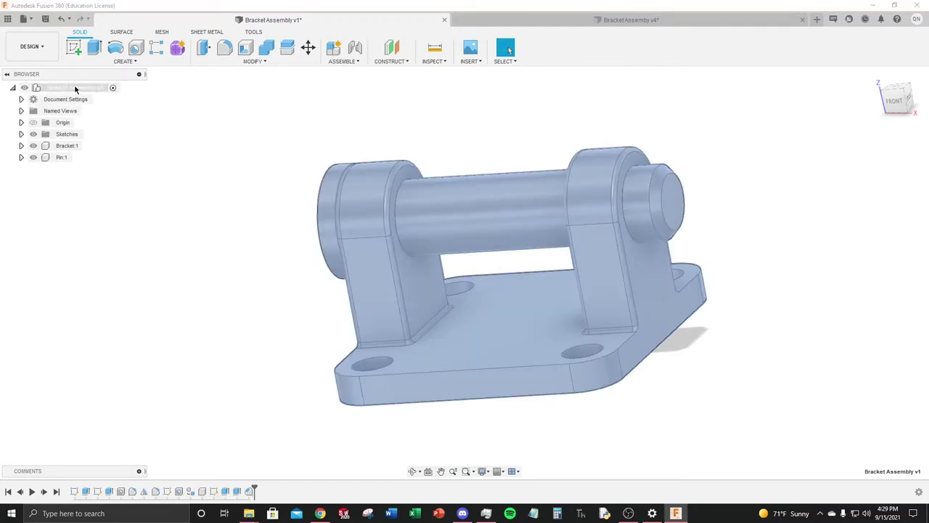
click(221, 115)
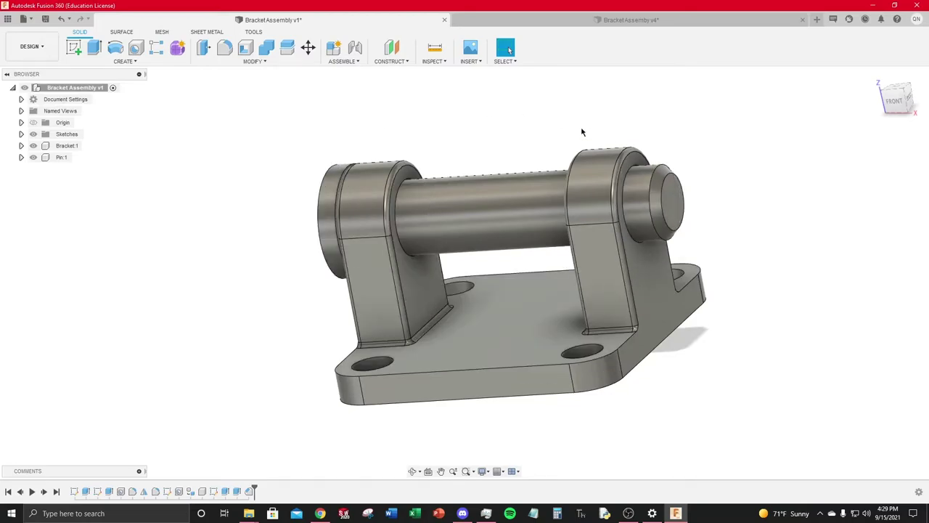
click(905, 94)
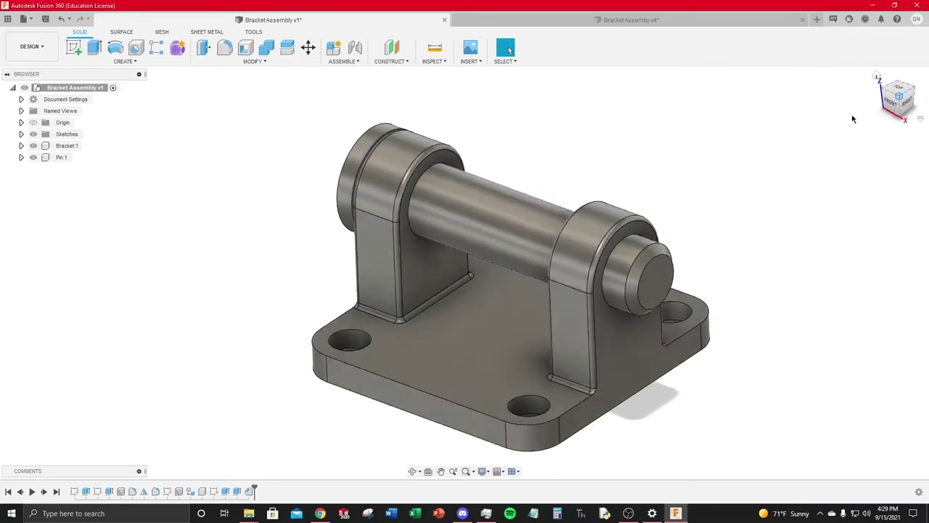
scroll(680, 164, down, 1)
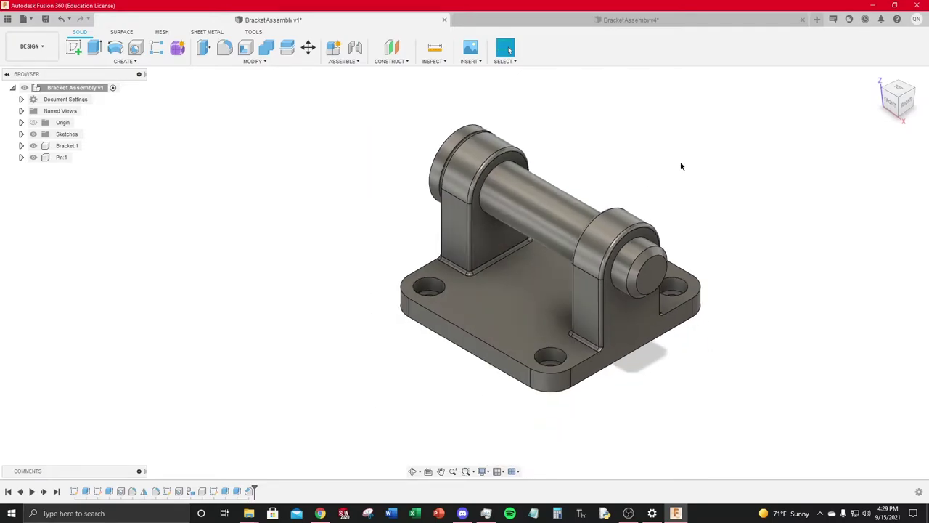
scroll(726, 198, up, 1)
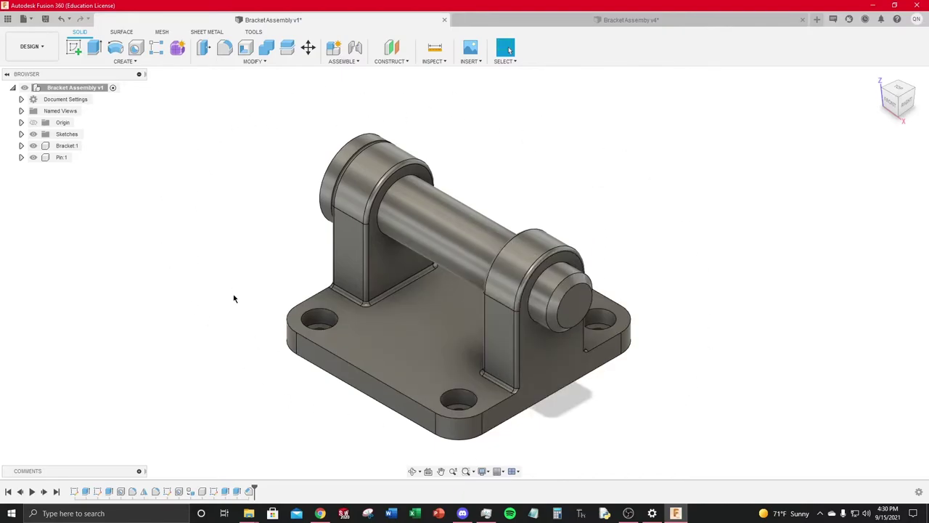
Step: Try pulling the bracket and pin apart to test their free movement, and undo the moves
drag(436, 324, 410, 358)
drag(458, 261, 664, 160)
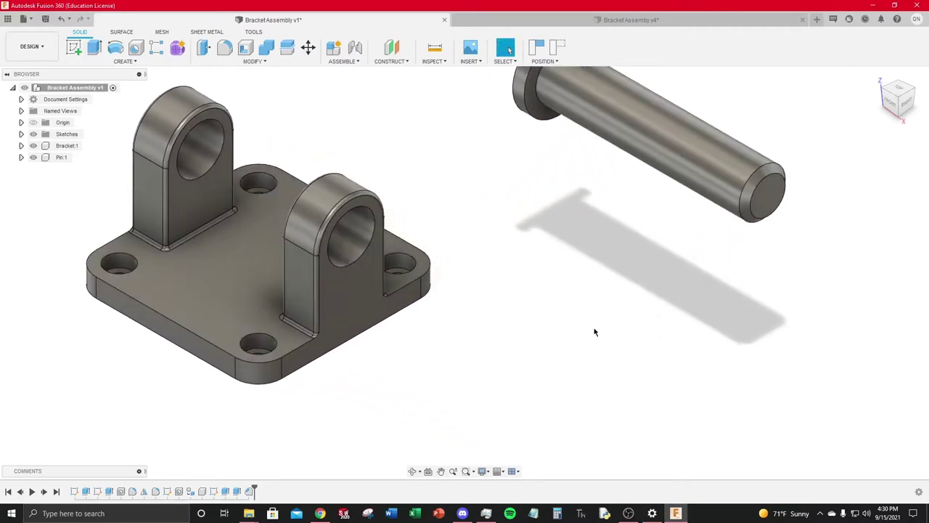
key(ctrl+z)
key(ctrl+z)
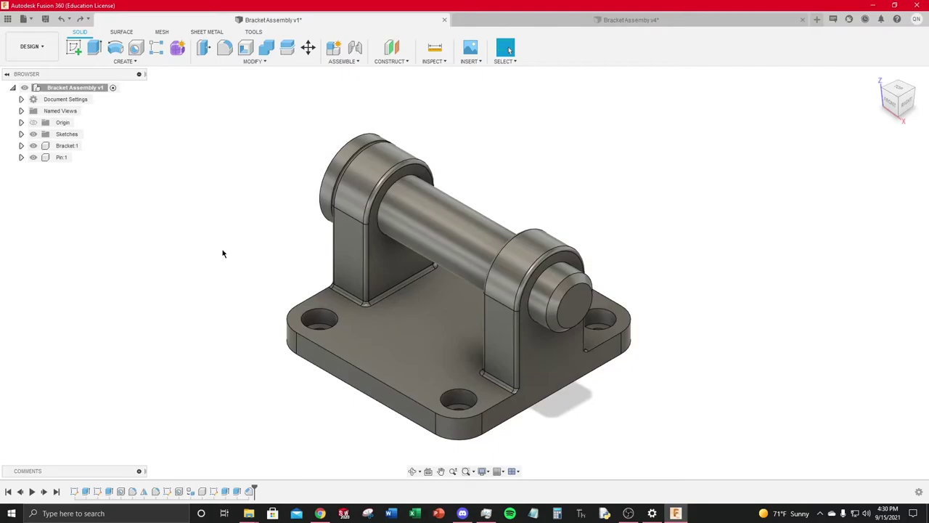
Step: Move the bracket away from the pin and show the origins of both the assembly and the Bracket component
scroll(252, 300, down, 2)
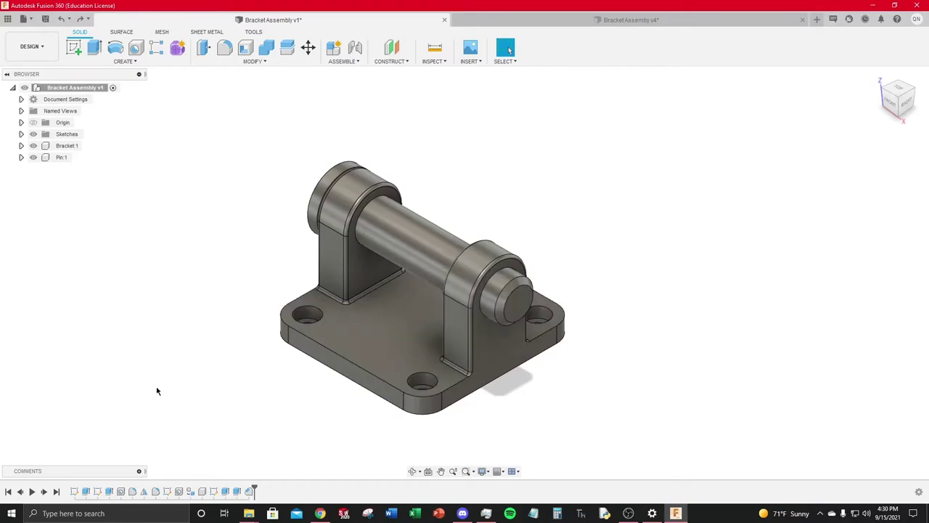
drag(397, 338, 271, 327)
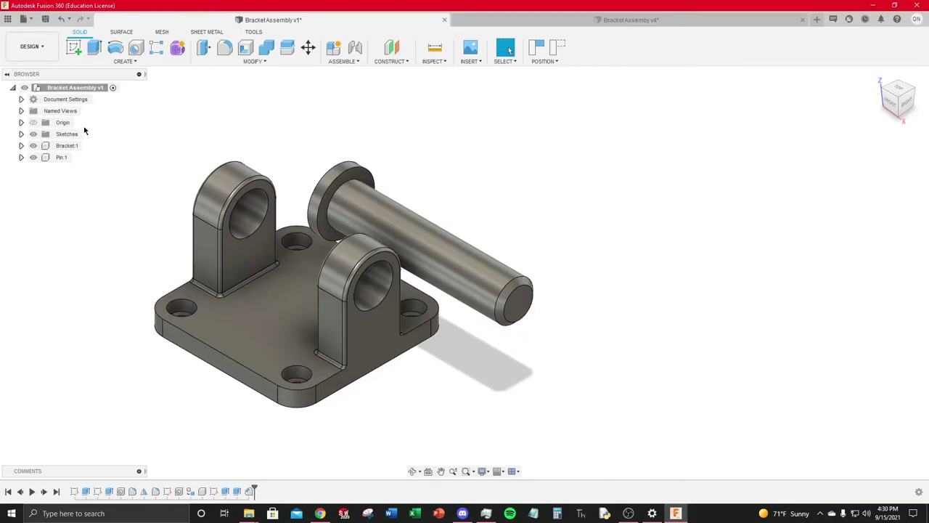
drag(26, 122, 463, 331)
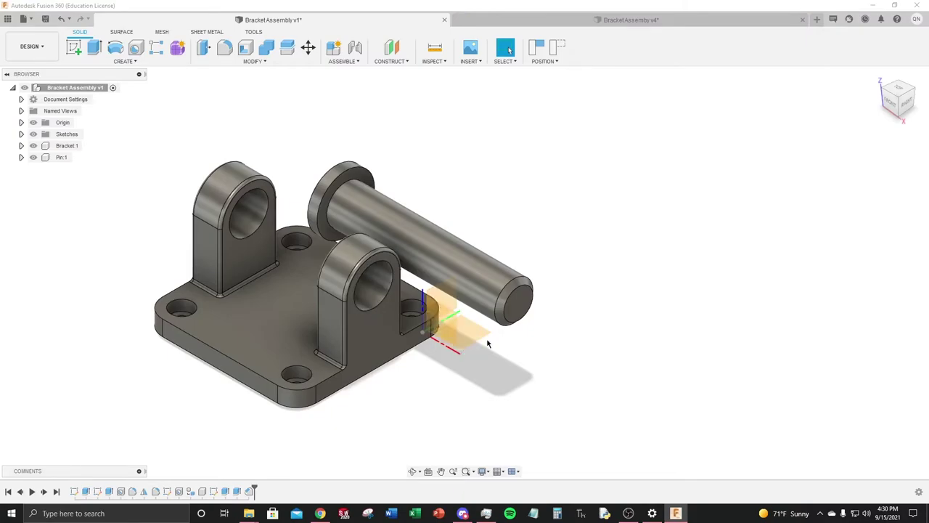
click(32, 124)
click(21, 146)
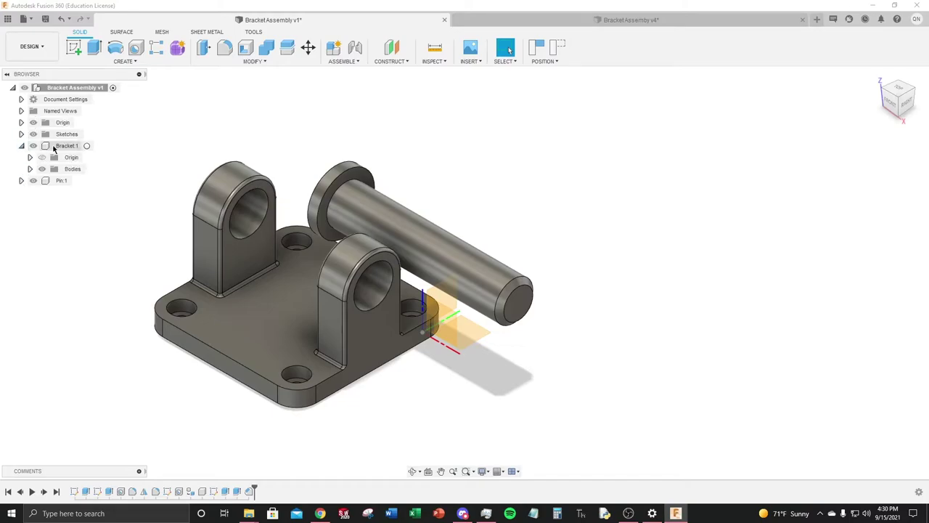
click(45, 158)
click(42, 157)
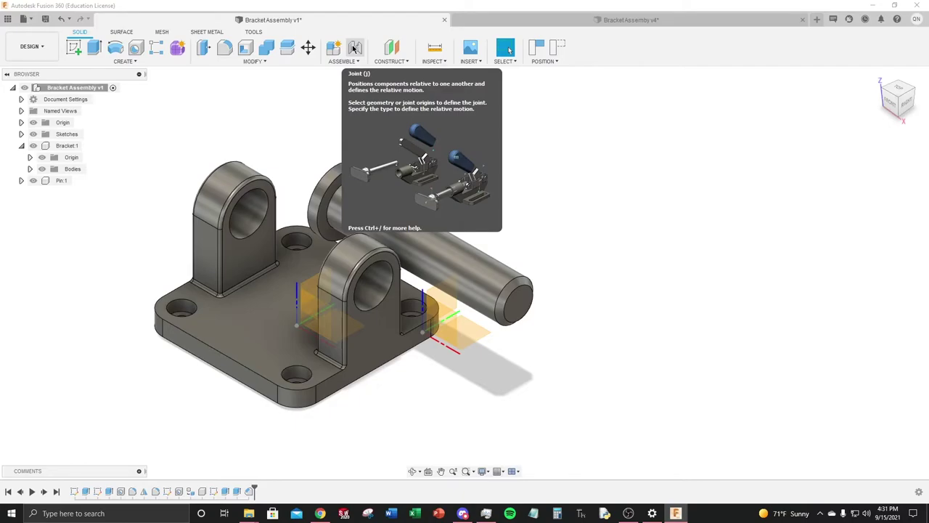
Step: Create a Rigid joint that snaps the Bracket component's origin point to the assembly's origin point
click(355, 47)
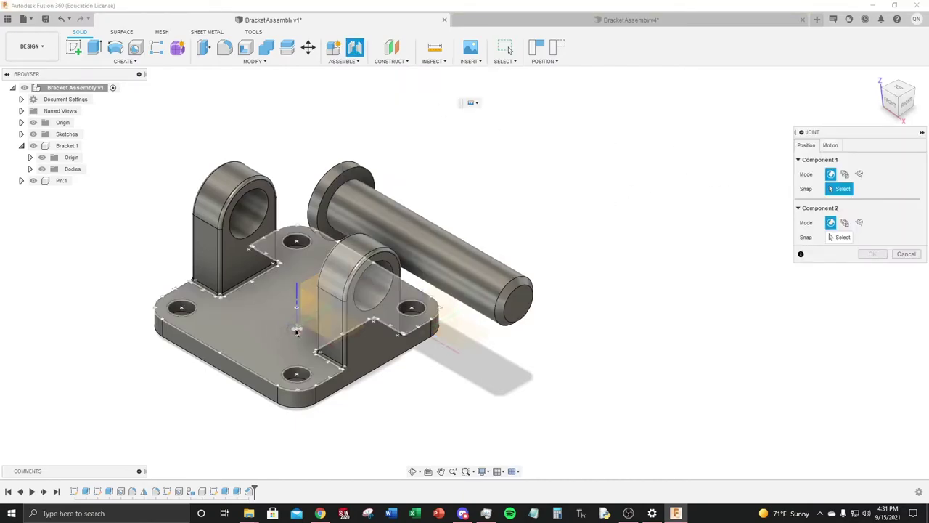
shift+middle_drag(297, 326, 347, 338)
scroll(297, 363, up, 3)
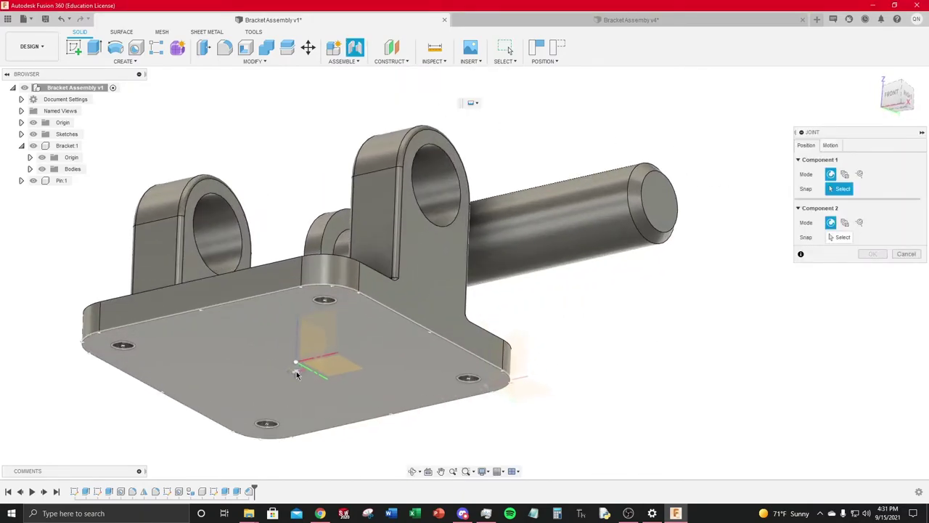
click(297, 363)
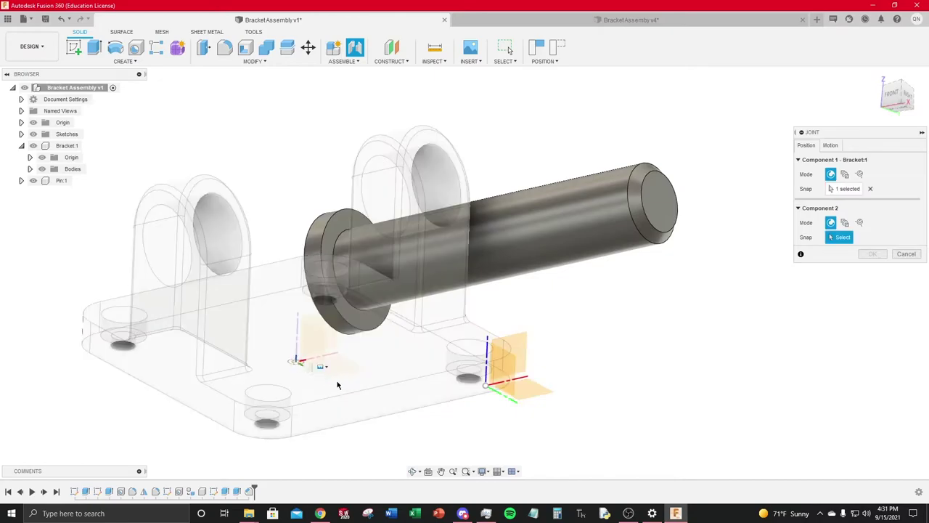
click(487, 389)
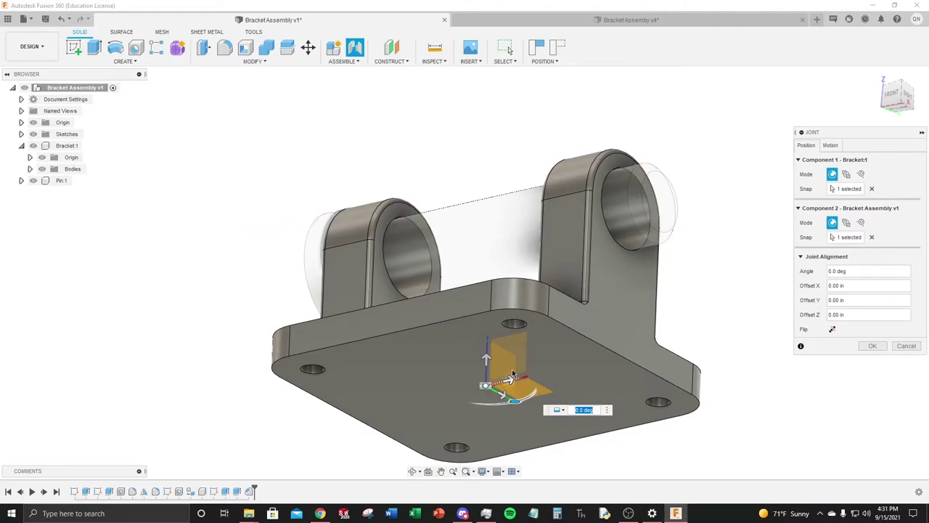
click(831, 145)
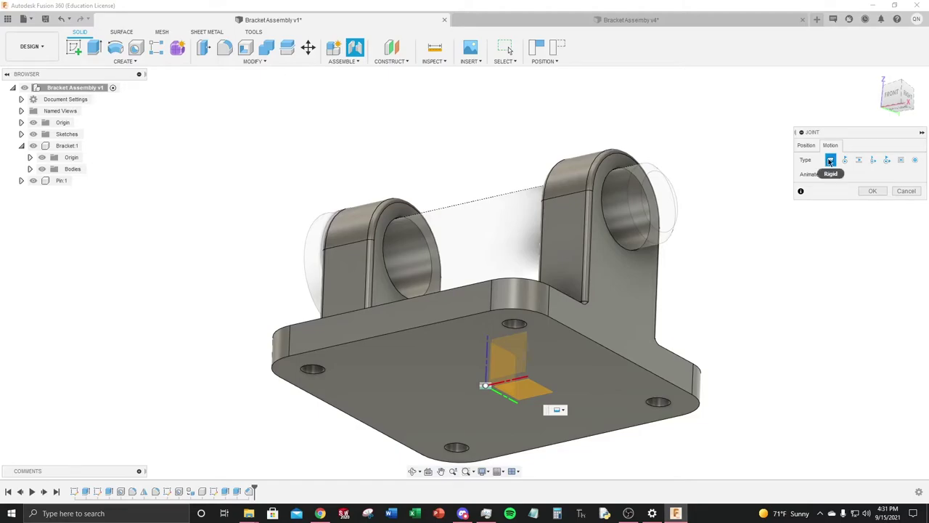
click(876, 193)
shift+middle_drag(676, 291, 624, 362)
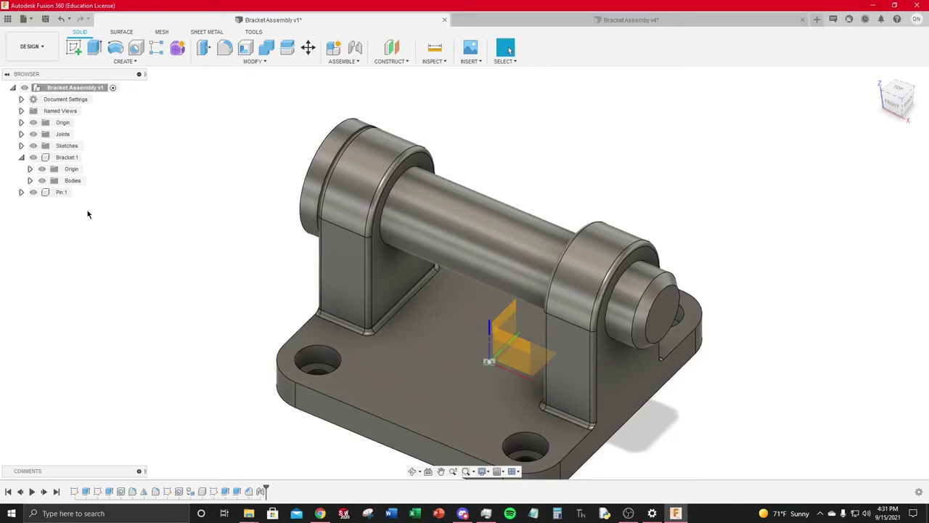
Step: Hide the assembly and Bracket origins and collapse the Bracket component's browser tree
click(33, 123)
click(21, 157)
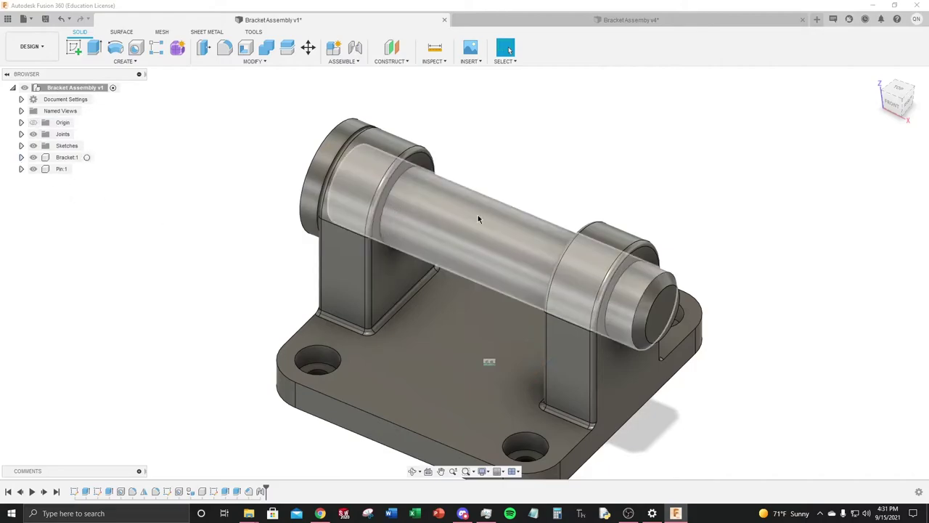
scroll(584, 261, down, 3)
scroll(624, 262, down, 2)
scroll(574, 276, up, 5)
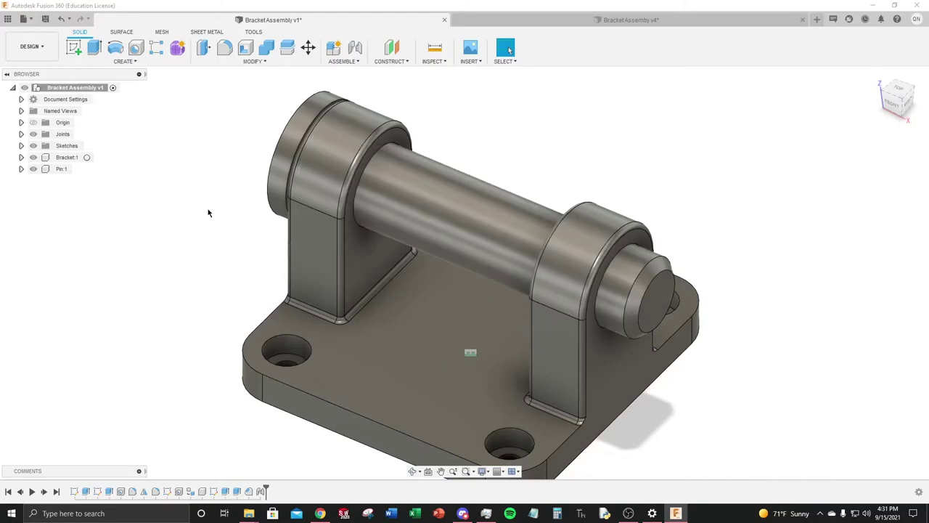
Step: Create a Rigid as-built joint between the Pin and Bracket components in their current positions
click(356, 61)
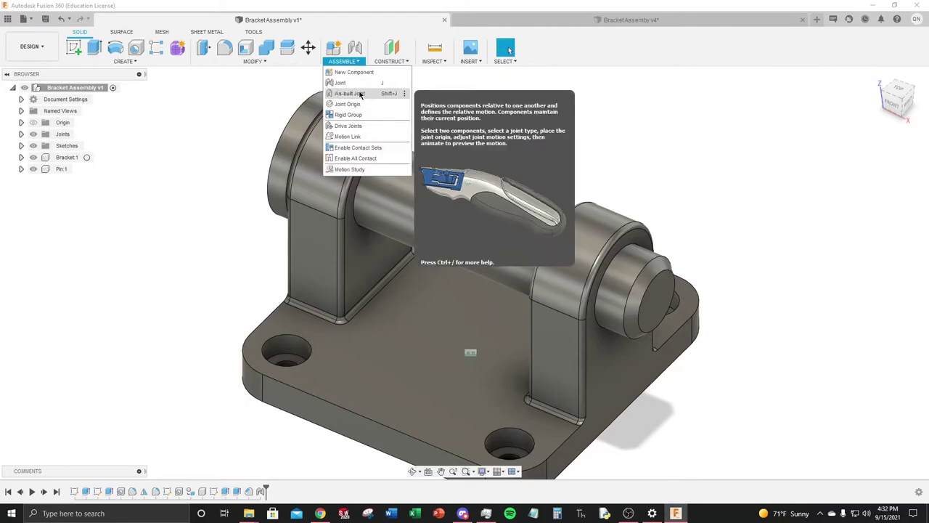
click(360, 95)
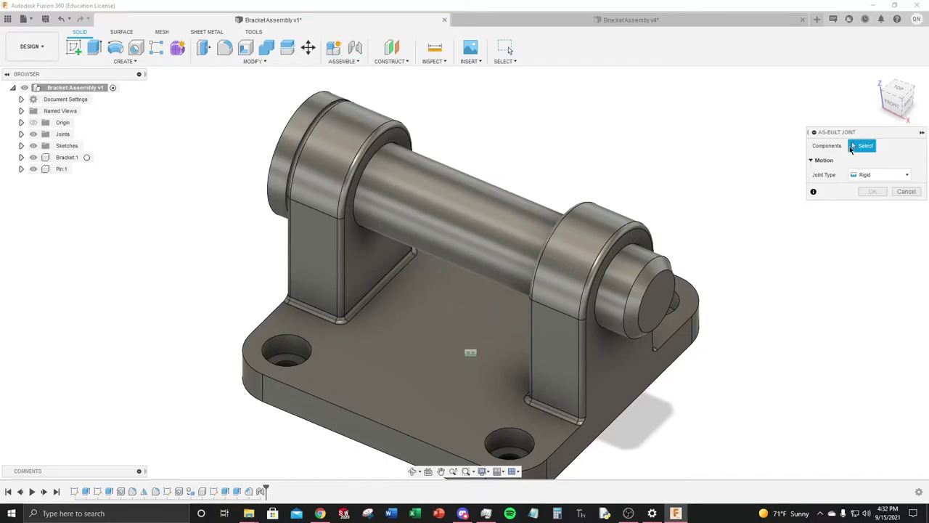
click(459, 205)
click(366, 120)
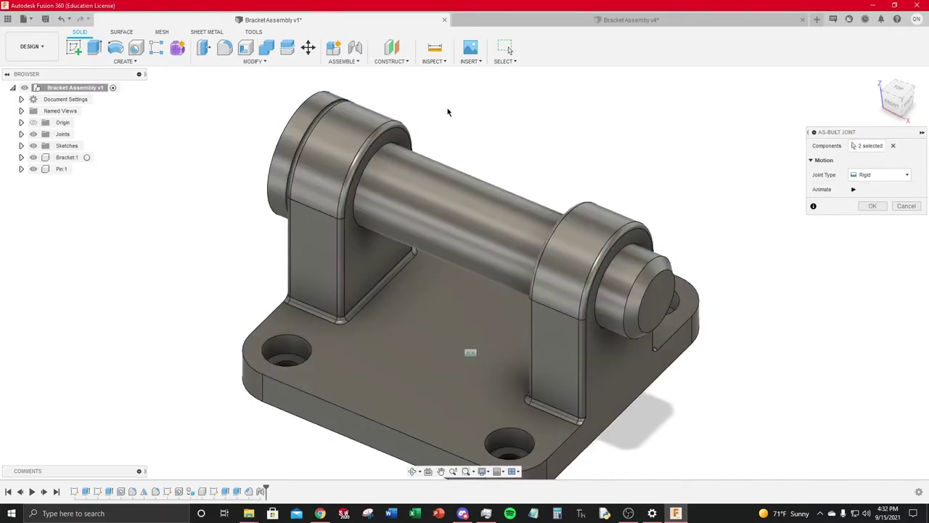
click(879, 174)
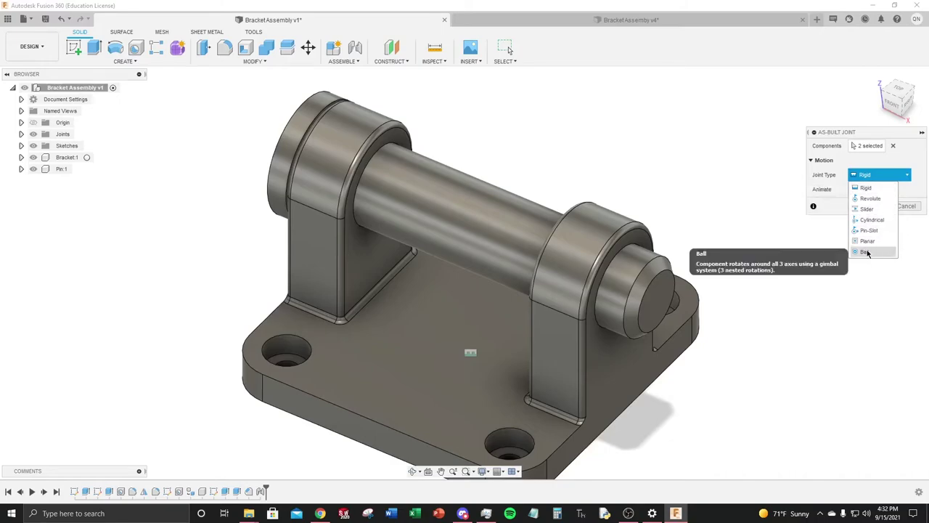
click(874, 186)
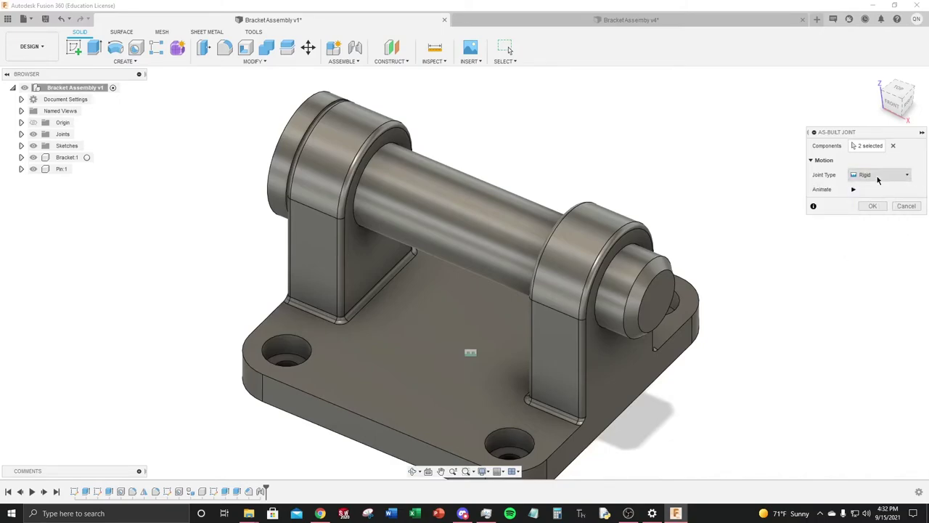
click(871, 207)
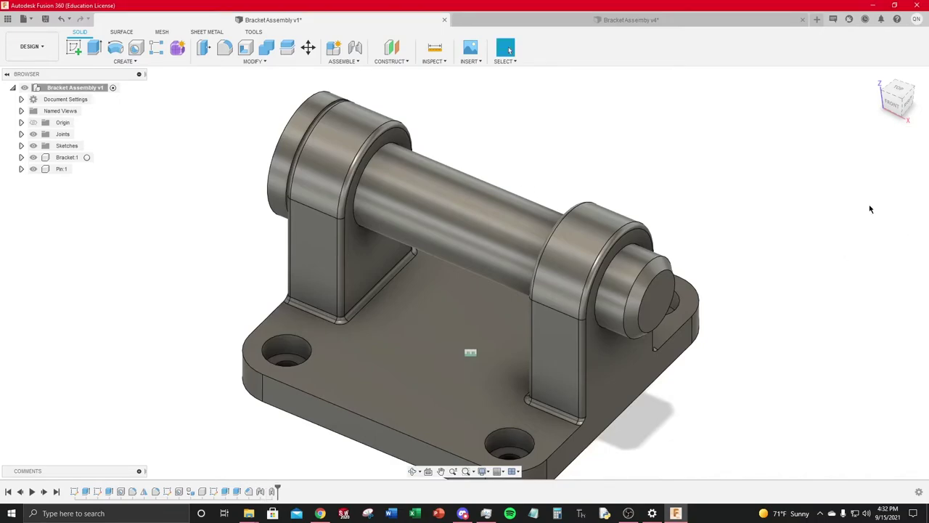
Step: Examine the jointed pin and bracket up close and from several sides, and return to the home view
scroll(719, 247, down, 3)
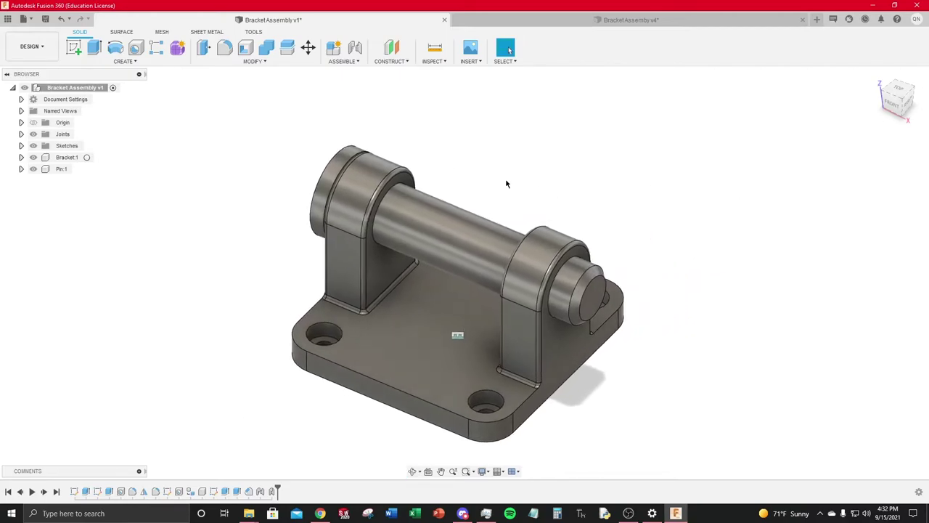
scroll(570, 258, up, 3)
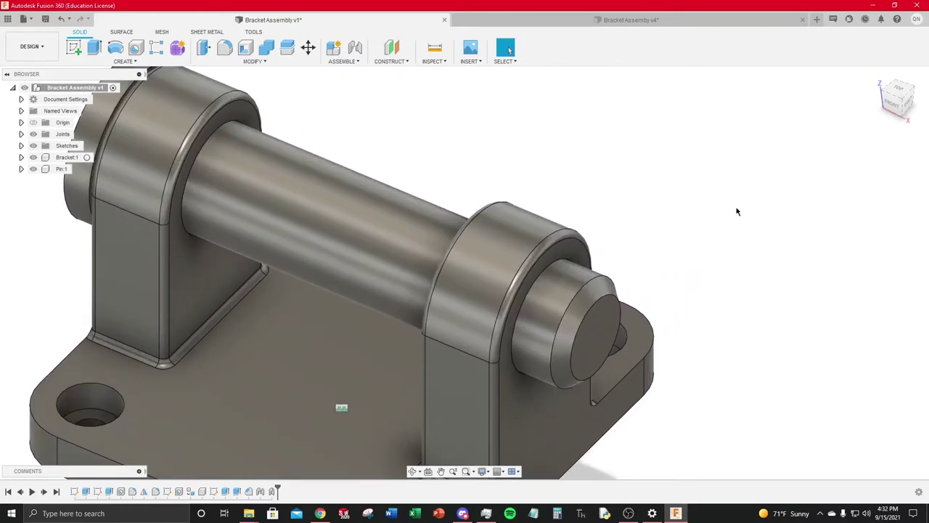
scroll(736, 208, down, 3)
scroll(719, 245, up, 2)
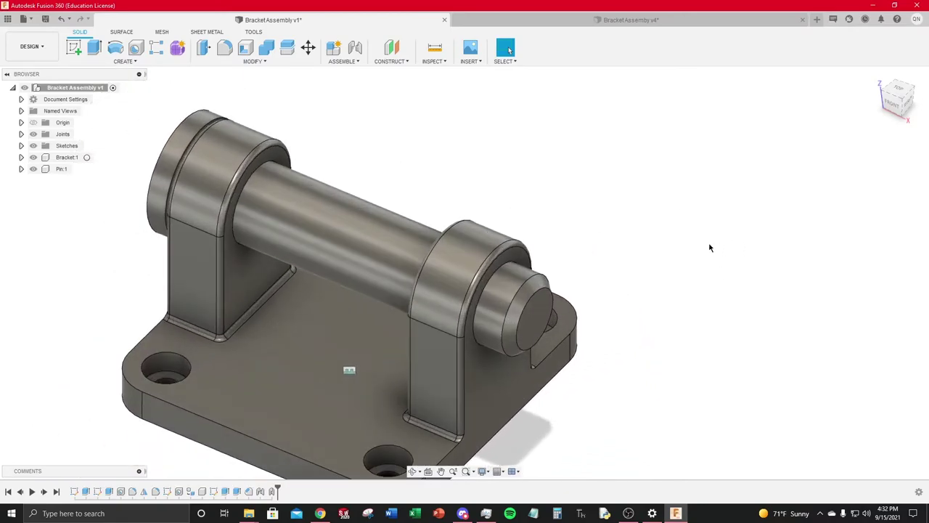
scroll(625, 255, down, 3)
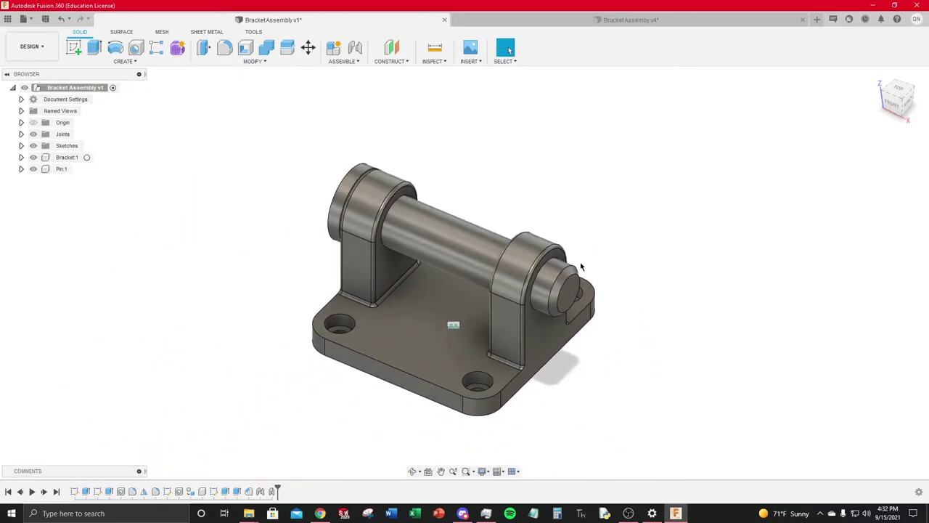
scroll(643, 336, up, 8)
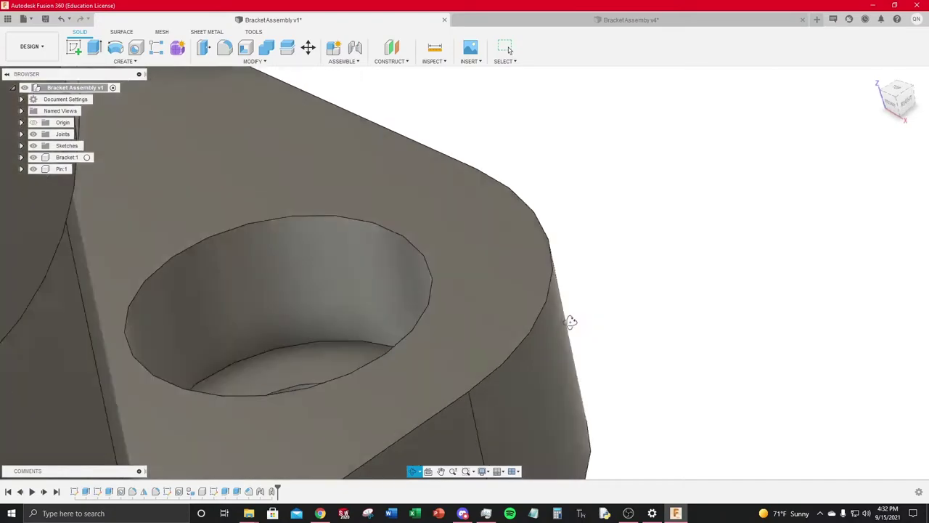
shift+middle_drag(569, 321, 528, 311)
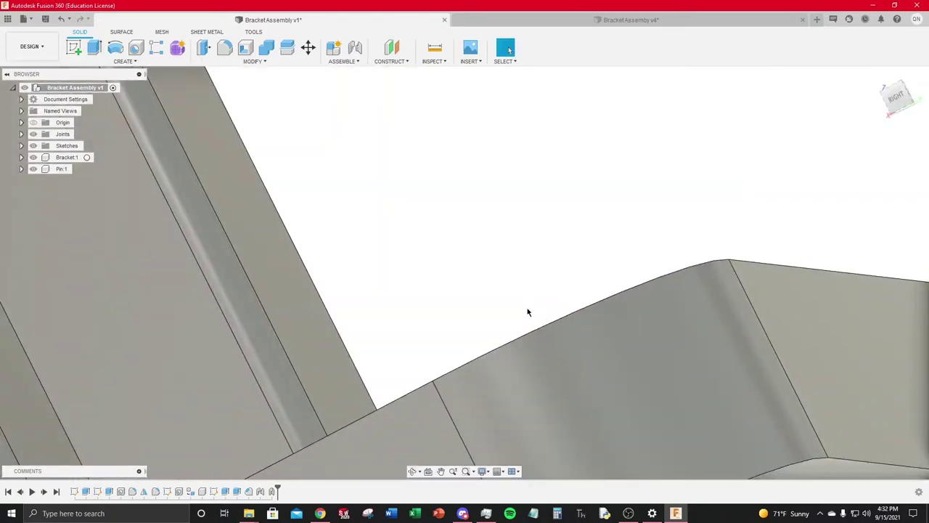
scroll(528, 311, down, 2)
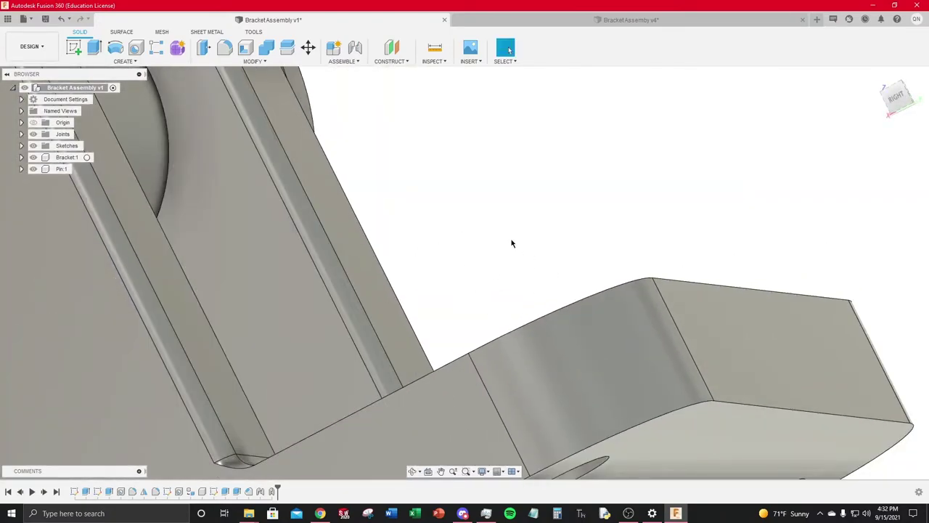
scroll(511, 243, down, 5)
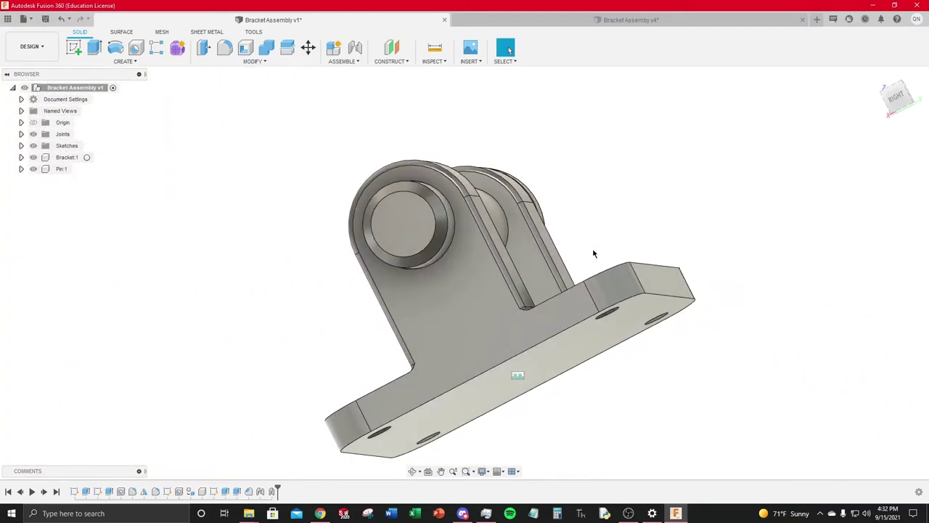
shift+middle_drag(771, 281, 708, 316)
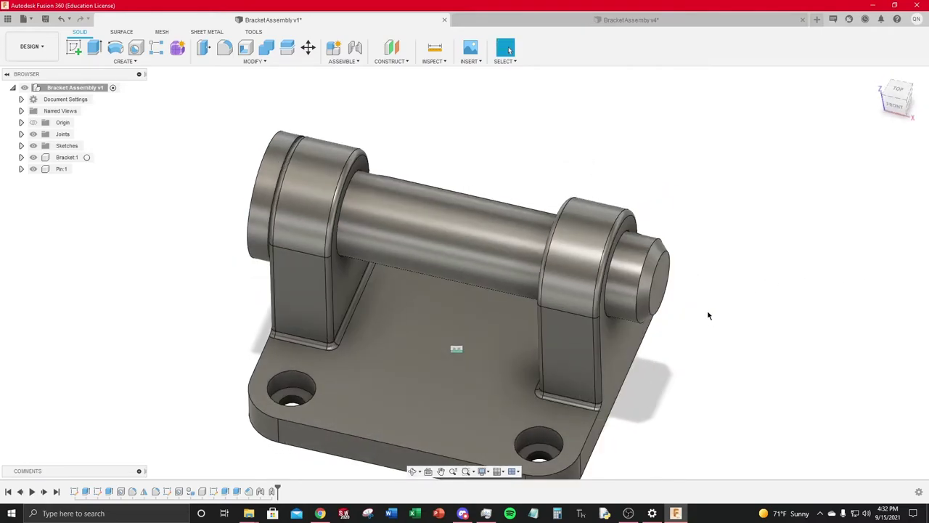
mouse_move(876, 75)
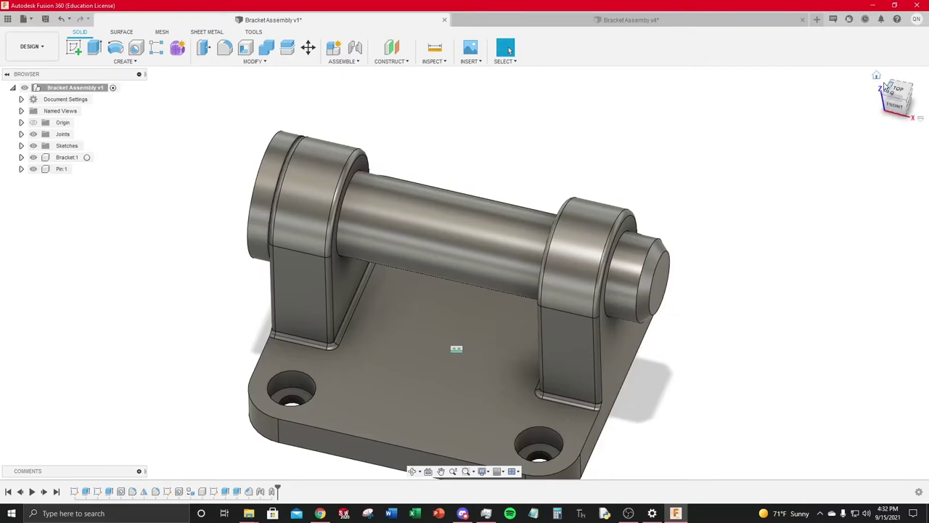
click(876, 76)
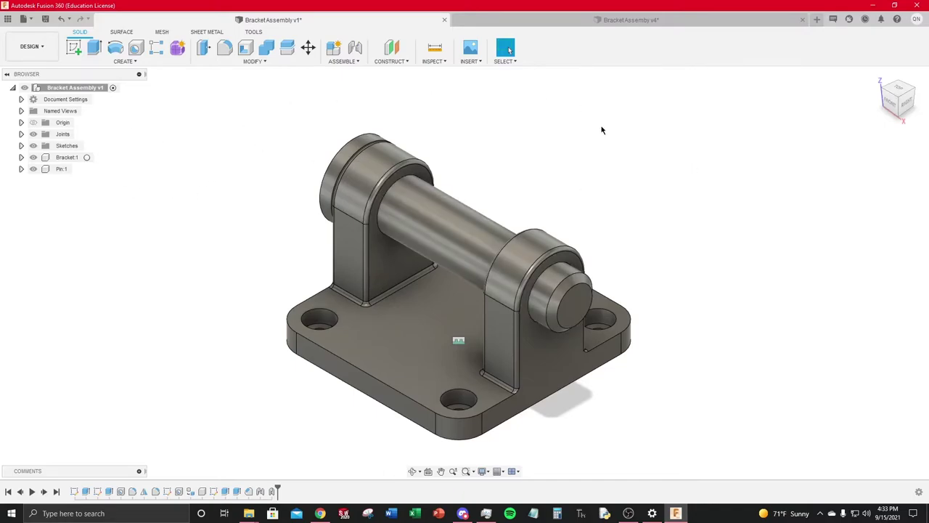
Step: Switch to the finished Bracket Assembly v4 design and move its clevis around the pin
click(560, 20)
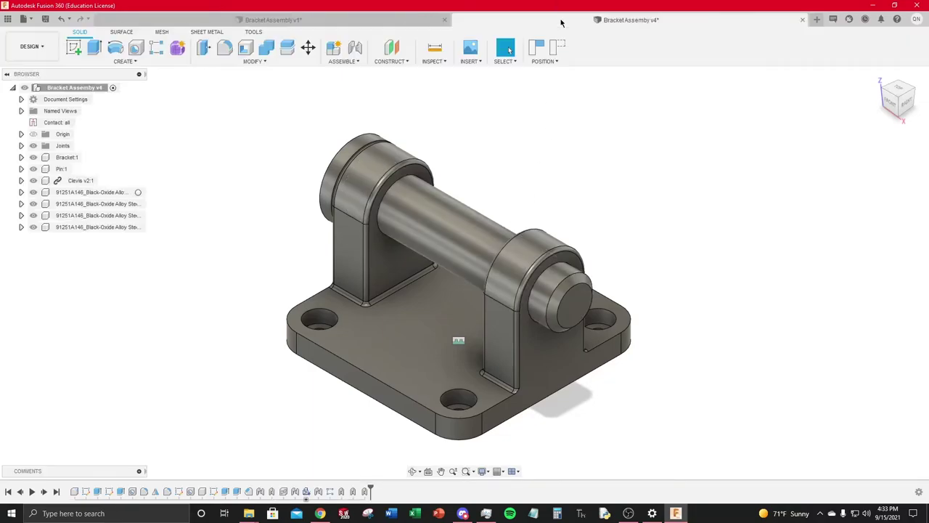
drag(532, 288, 546, 230)
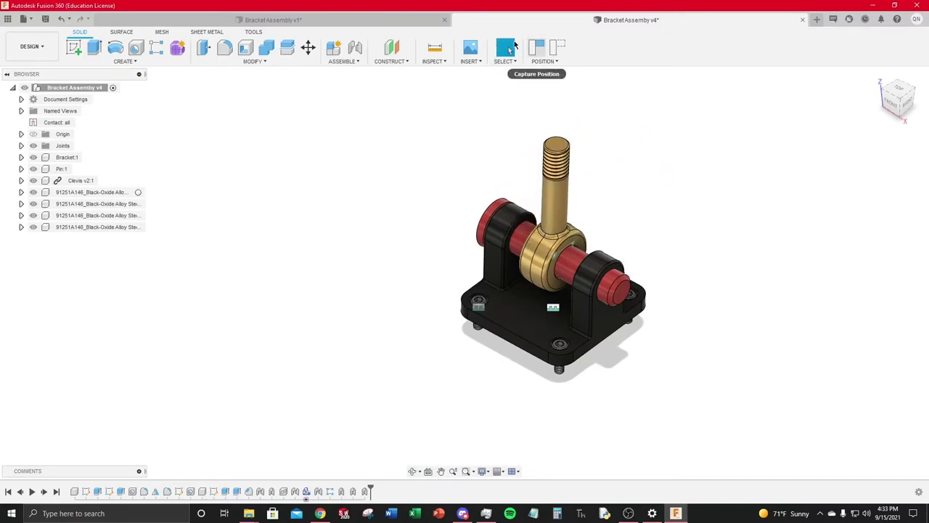
Step: Create a new design and start a sketch on the front (XZ) plane
click(815, 21)
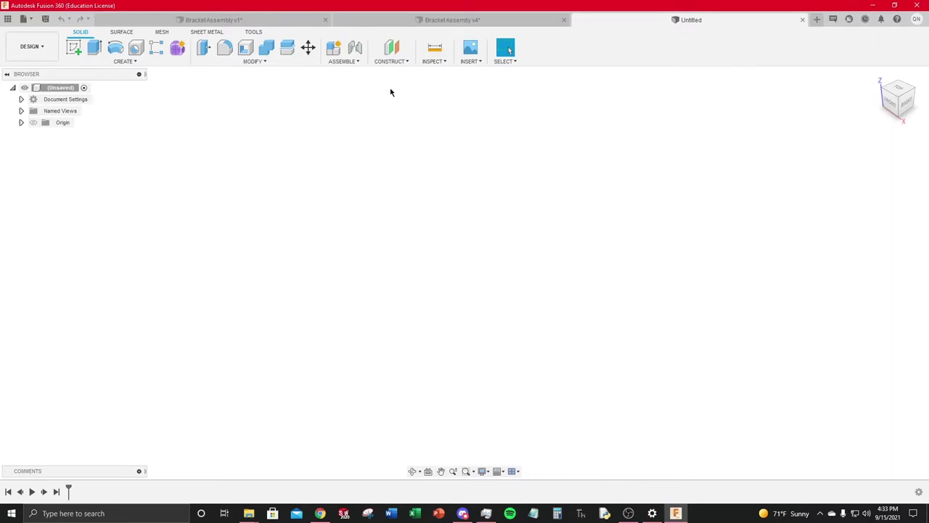
click(81, 55)
click(480, 245)
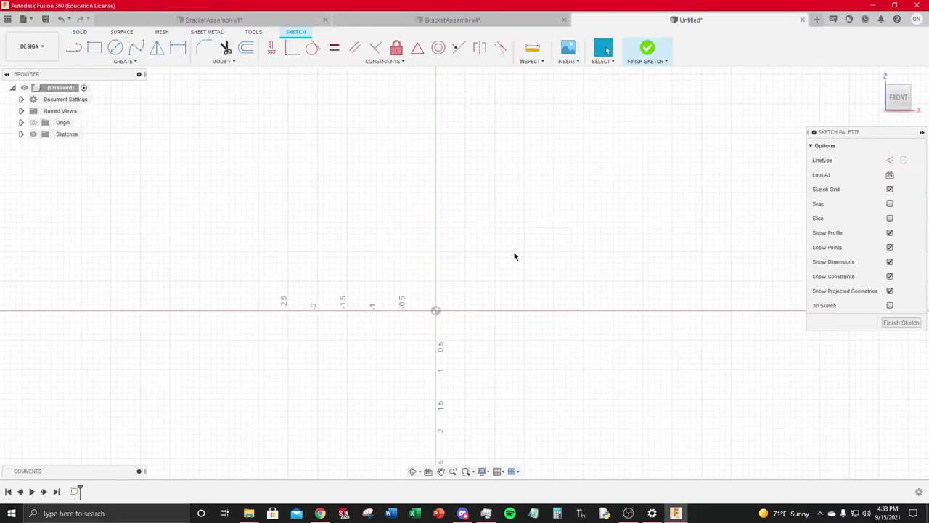
Step: Draw a 1 in diameter circle centred on the sketch origin and finish the sketch
click(115, 48)
click(435, 311)
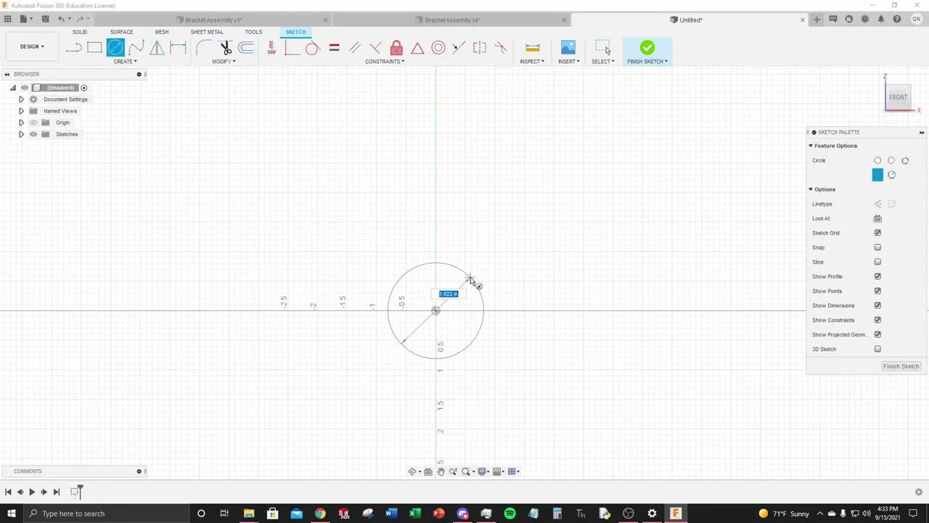
text(1)
key(Return)
key(Escape)
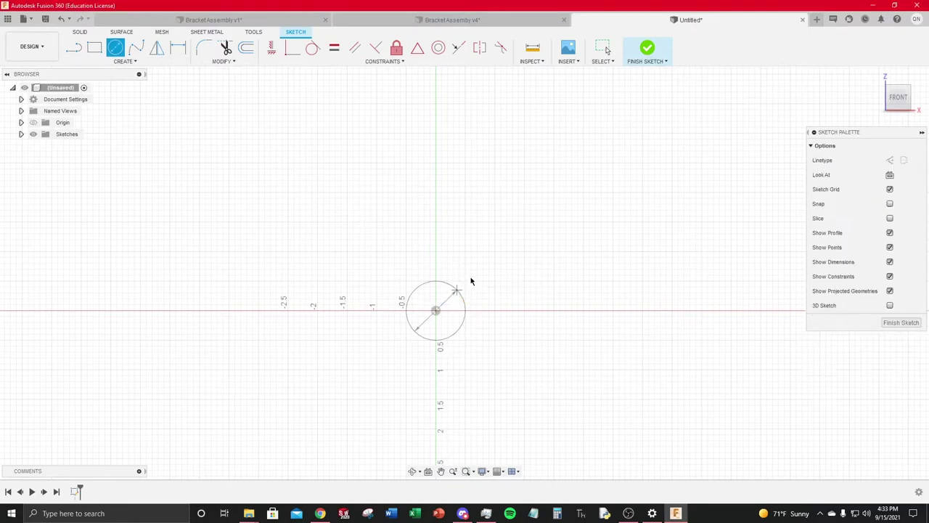
click(901, 322)
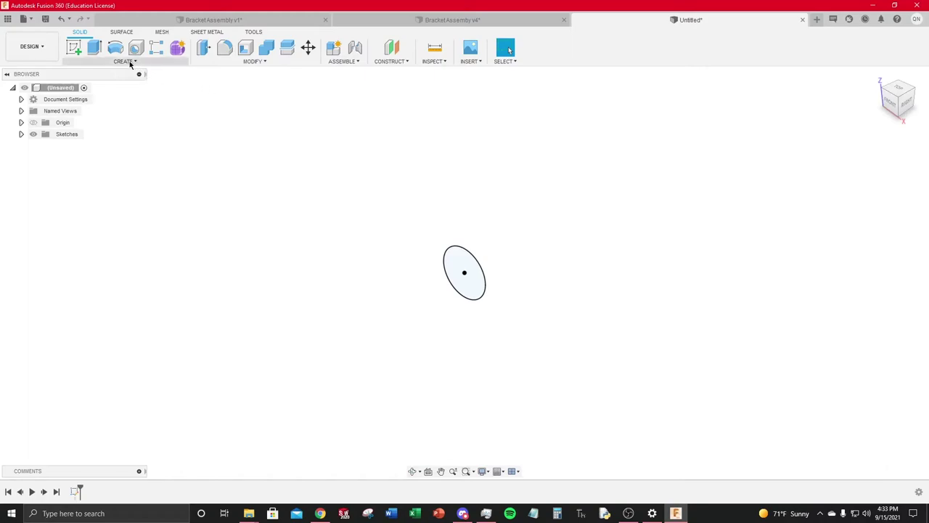
Step: Reopen the circle sketch for editing and delete the circle
right_click(74, 492)
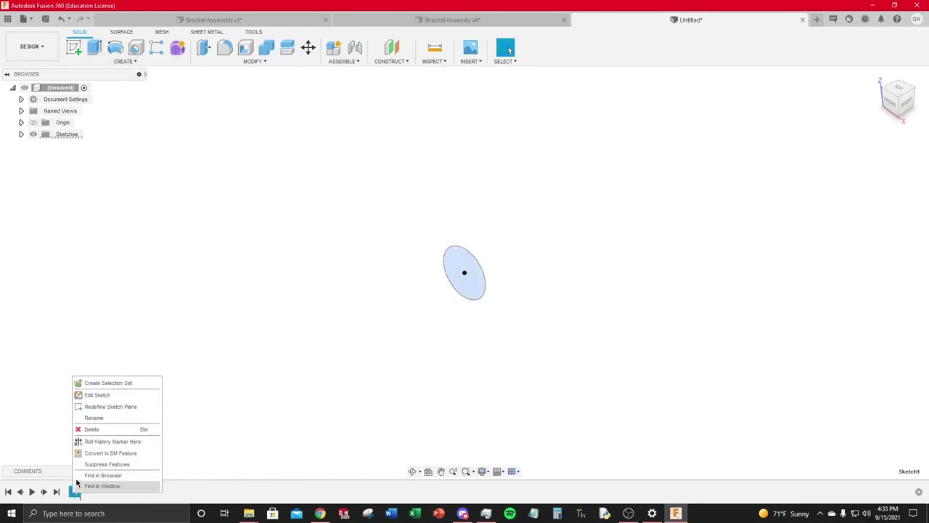
click(114, 397)
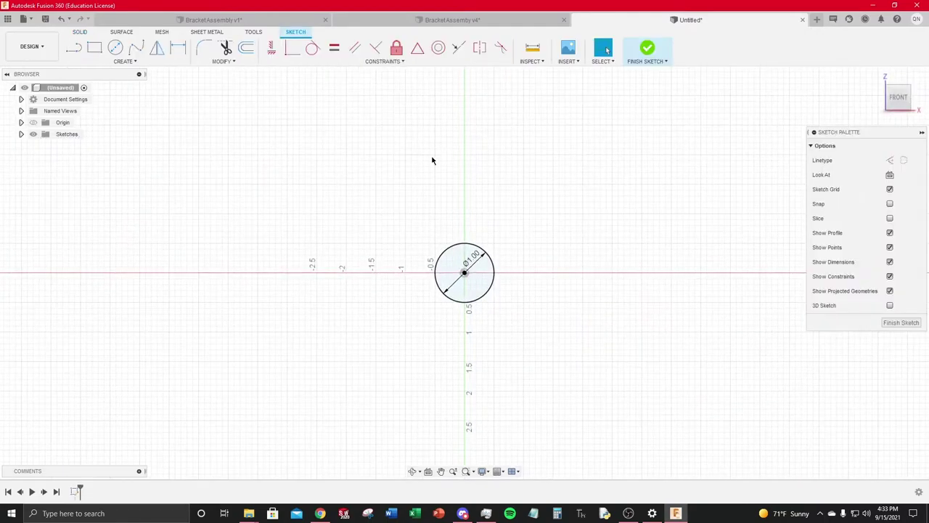
click(490, 279)
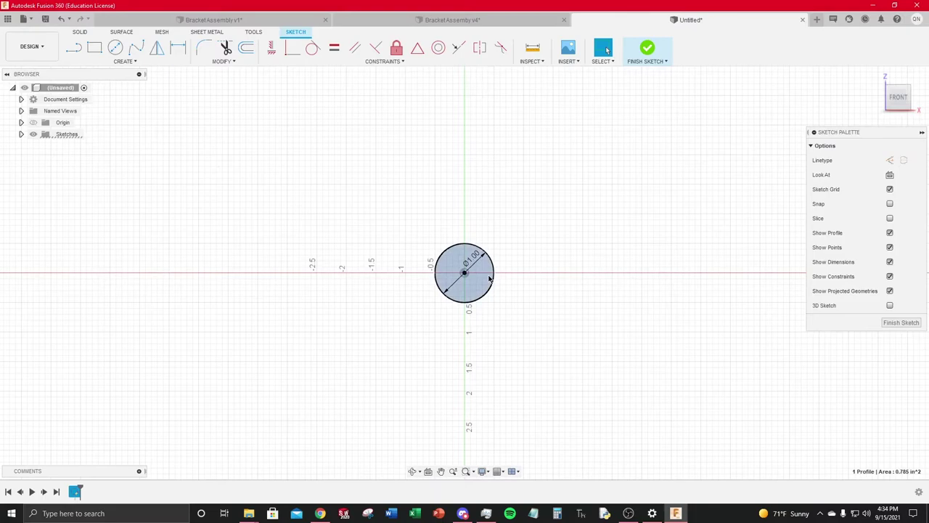
click(495, 283)
key(Delete)
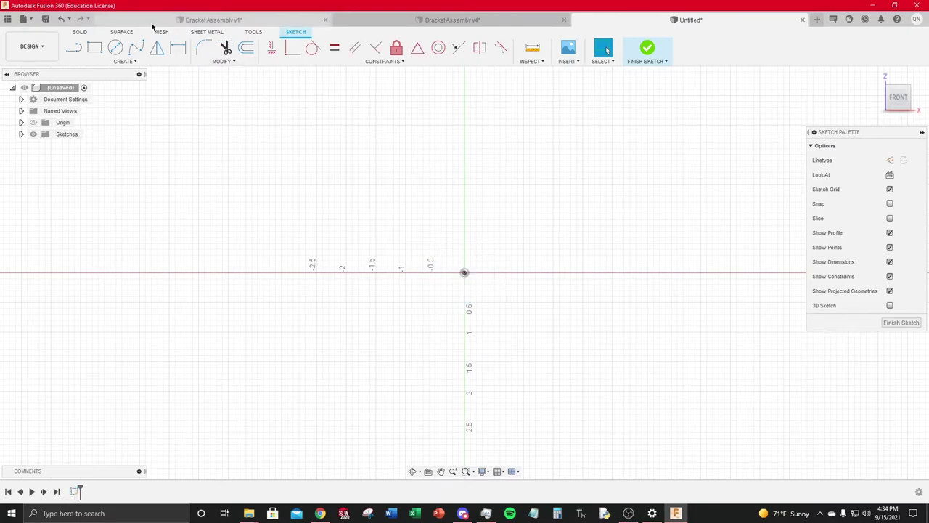
Step: Draw a 1 in diameter circle away from the origin and place its diameter dimension outside the circle
click(115, 47)
click(397, 201)
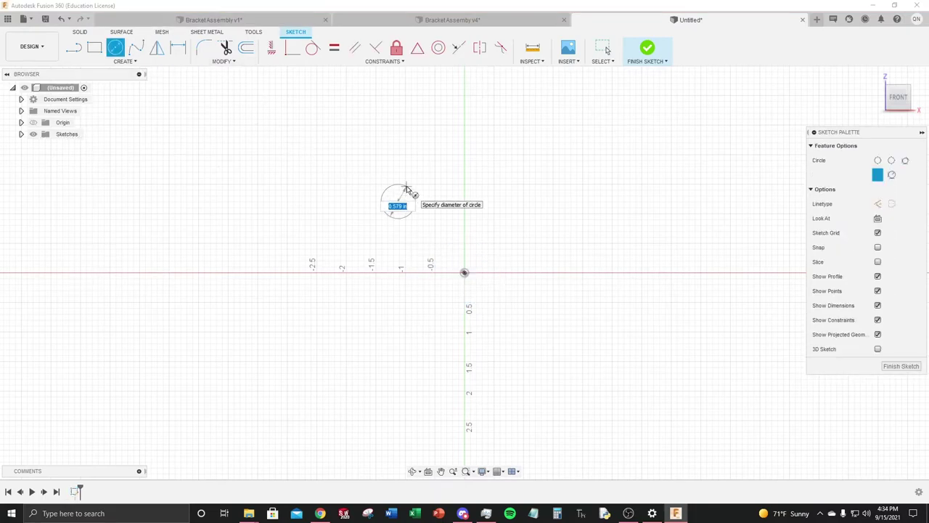
text(1)
key(Return)
key(Escape)
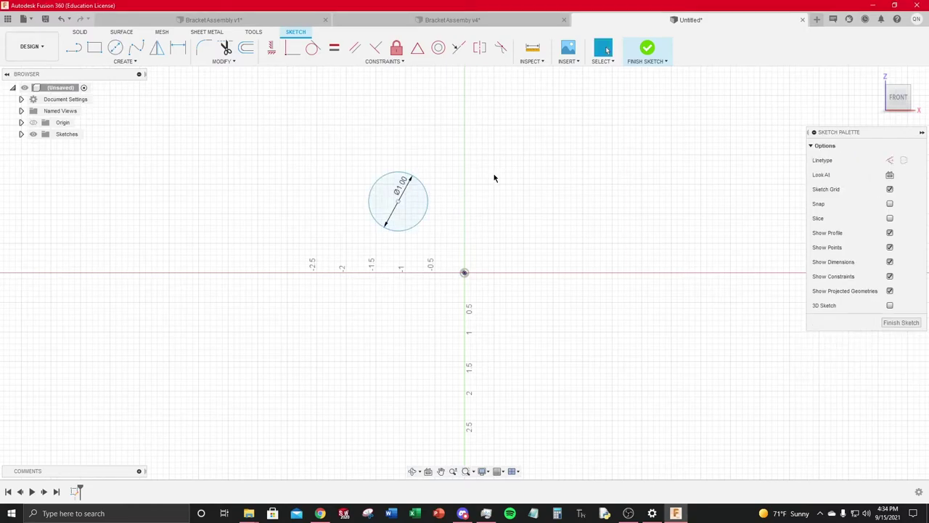
drag(401, 190, 470, 158)
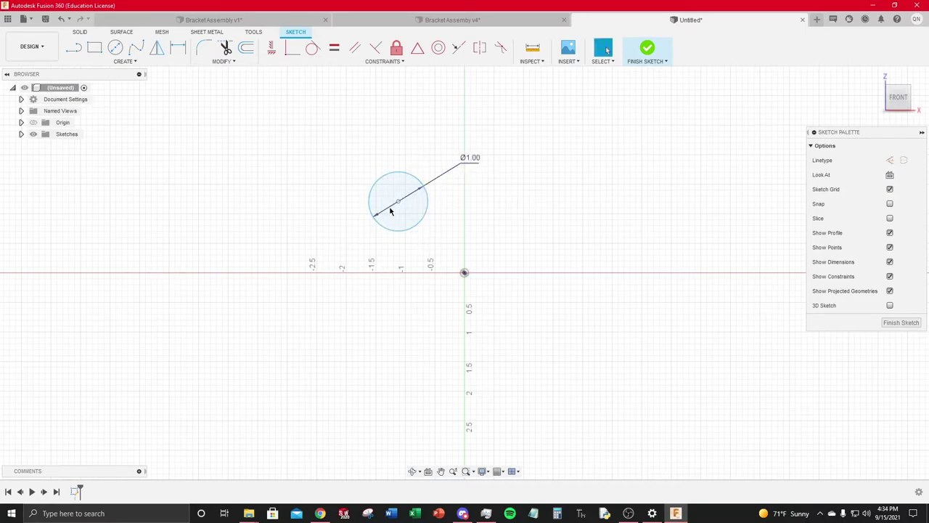
Step: Move the circle freely across the sketch, snap its centre onto the origin, and finish the sketch
mouse_move(392, 209)
mouse_down()
mouse_move(436, 199)
mouse_move(537, 284)
mouse_move(307, 196)
mouse_move(641, 172)
mouse_move(434, 357)
mouse_move(379, 183)
mouse_move(513, 356)
mouse_move(365, 206)
mouse_move(429, 147)
mouse_move(530, 348)
mouse_move(514, 128)
mouse_move(622, 193)
mouse_move(517, 292)
mouse_move(545, 234)
mouse_up()
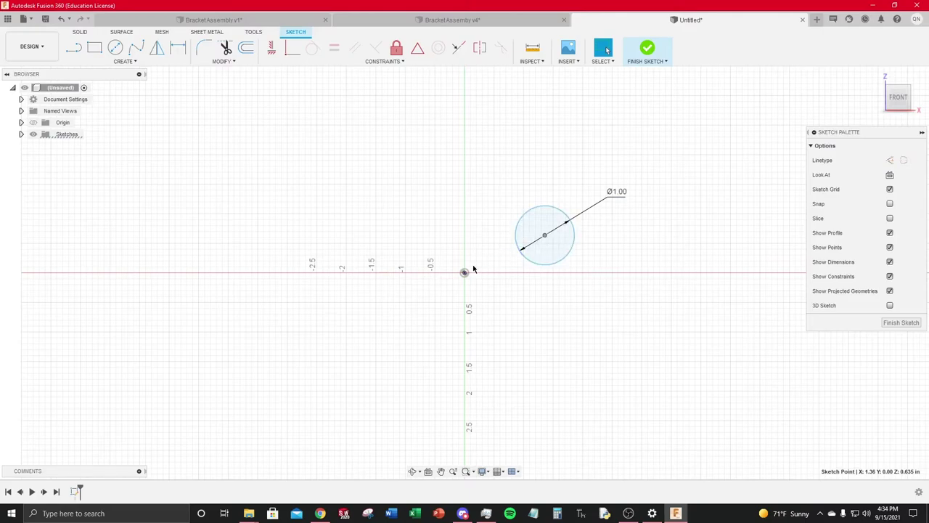
drag(549, 238, 466, 274)
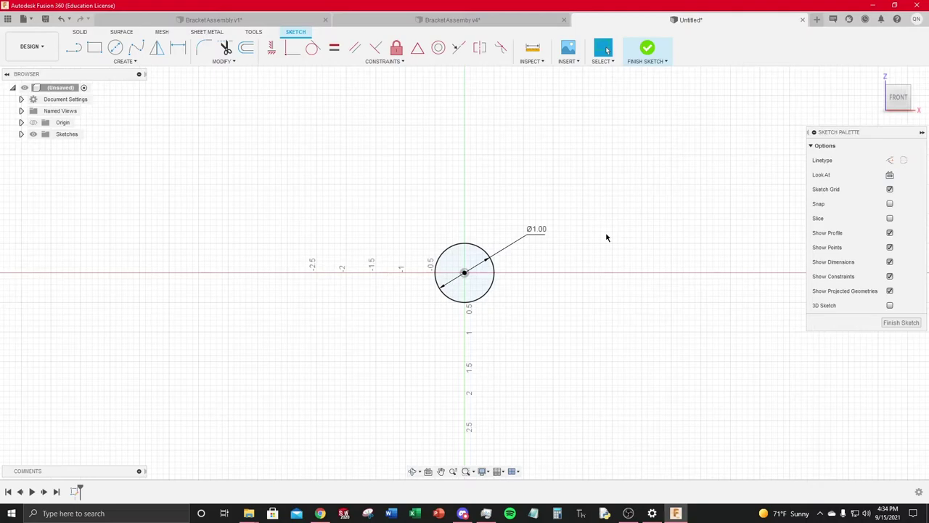
click(916, 323)
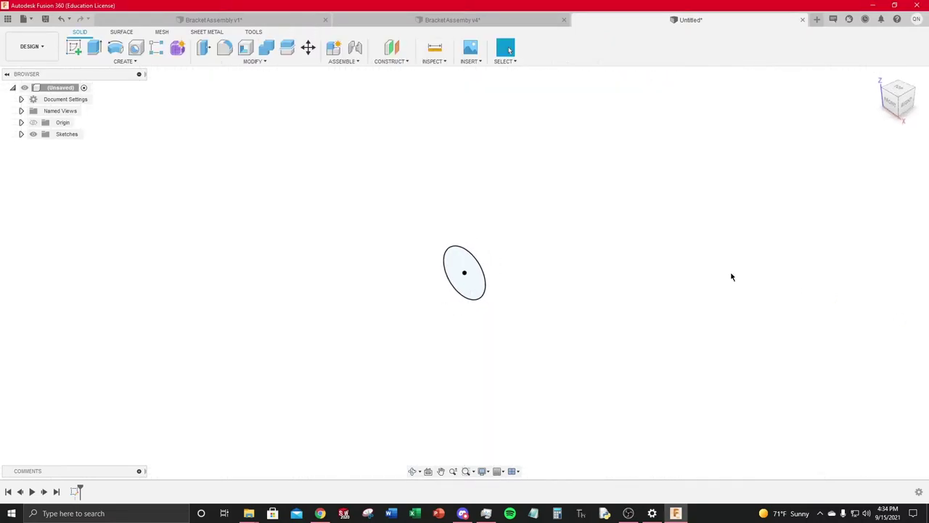
Step: Start extruding the circle 2 in to one side, and change it to two sides of about 0.90 in and 2.70 in
click(95, 49)
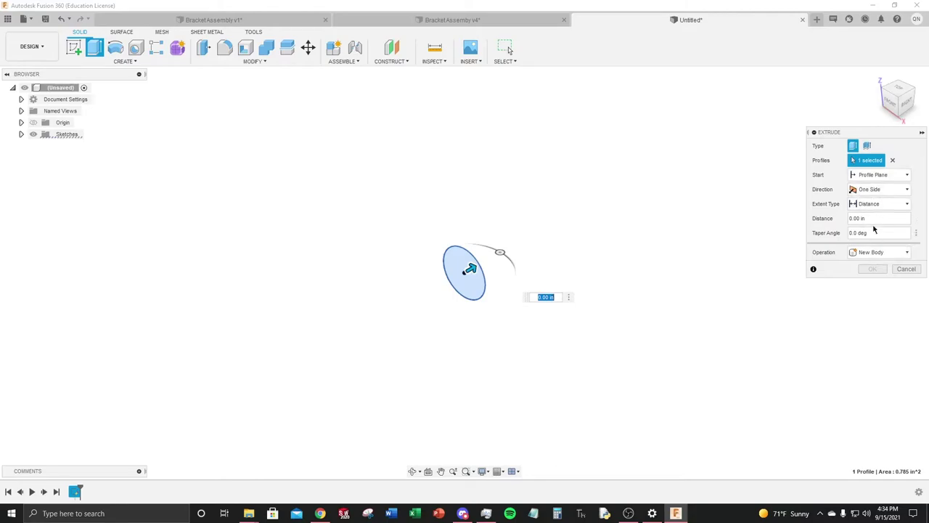
text(2)
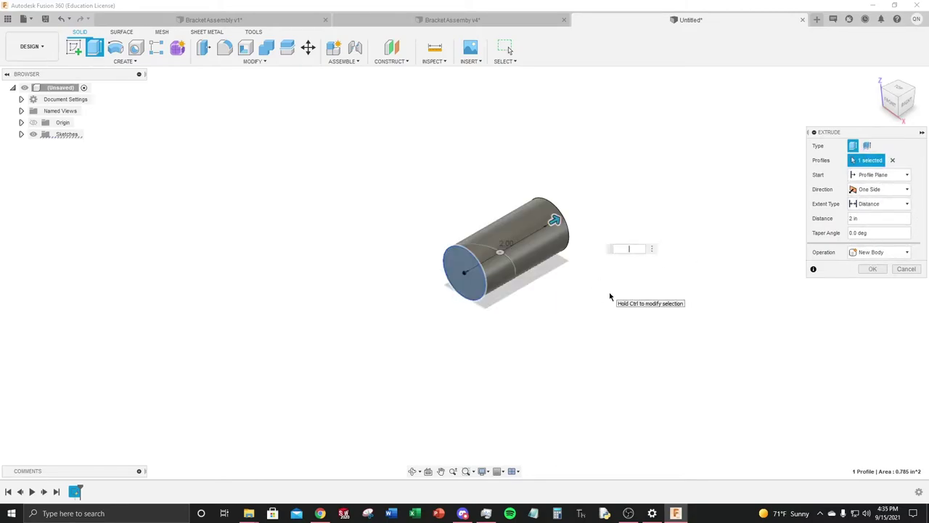
click(863, 190)
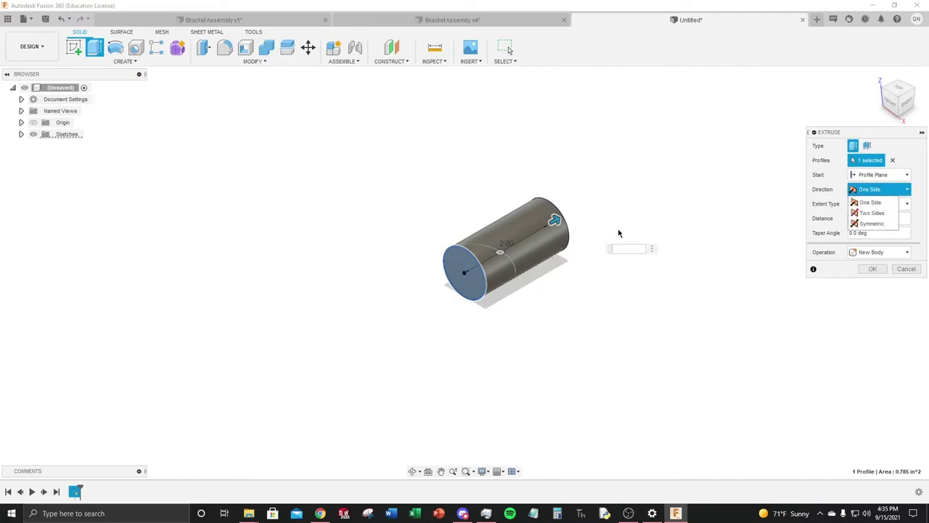
click(865, 215)
drag(554, 220, 506, 259)
drag(457, 275, 344, 341)
mouse_move(514, 244)
mouse_down()
mouse_move(544, 232)
mouse_move(509, 248)
mouse_up()
Step: Make the circle's extrusion symmetric, measured over its whole length, with a distance of 0.5 in as a new body
click(871, 188)
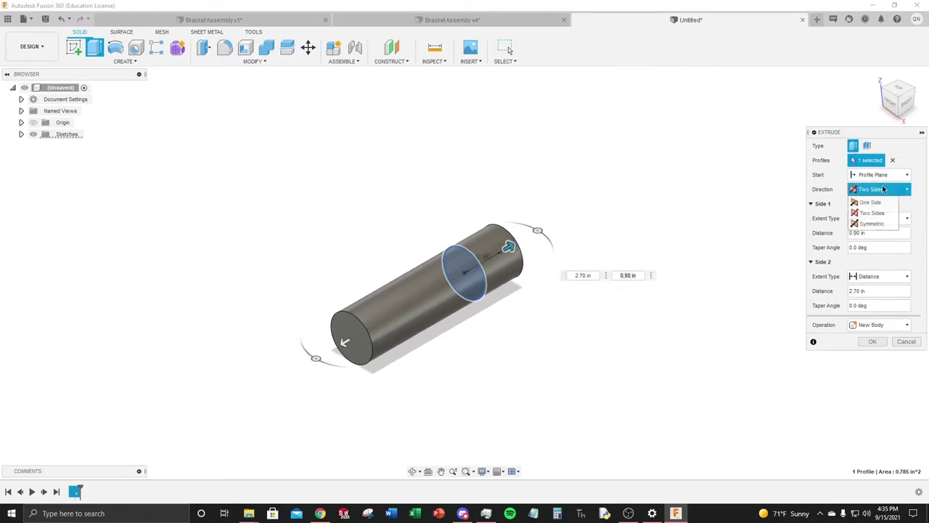
click(870, 226)
drag(511, 247, 546, 250)
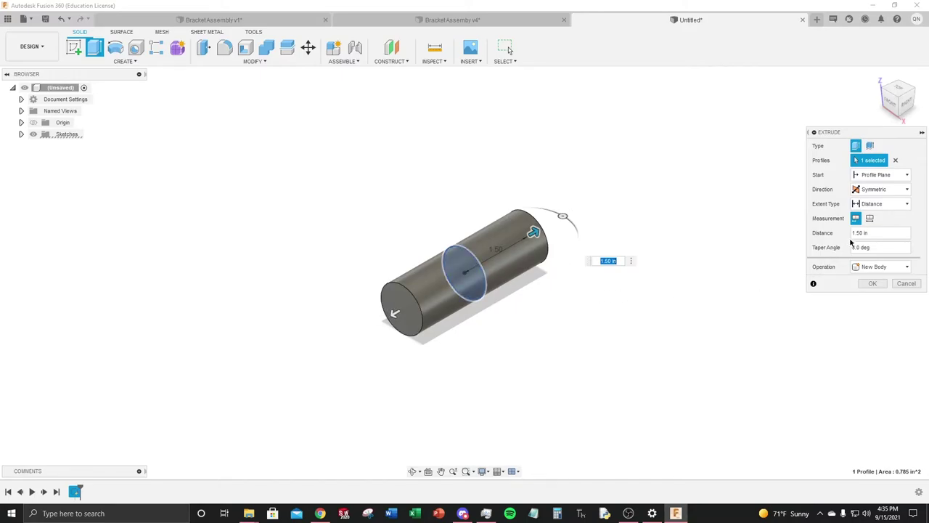
click(870, 219)
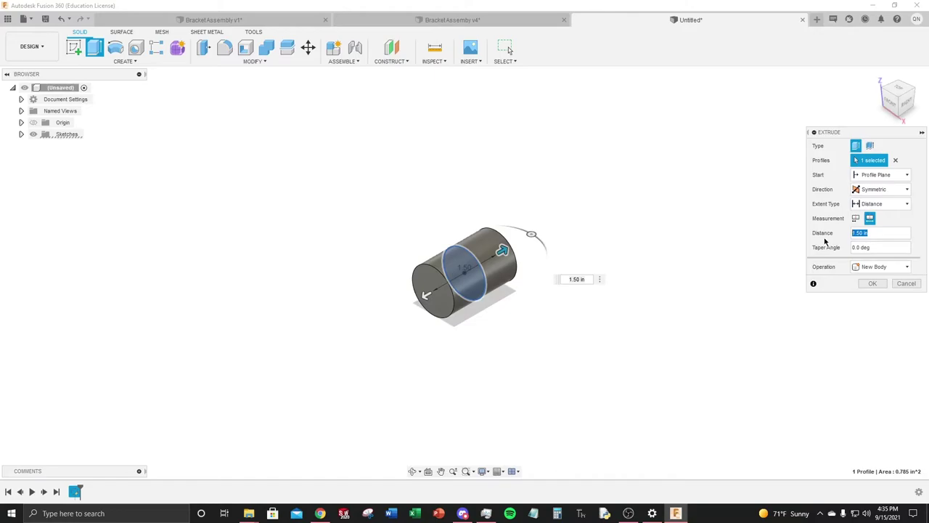
text(.5)
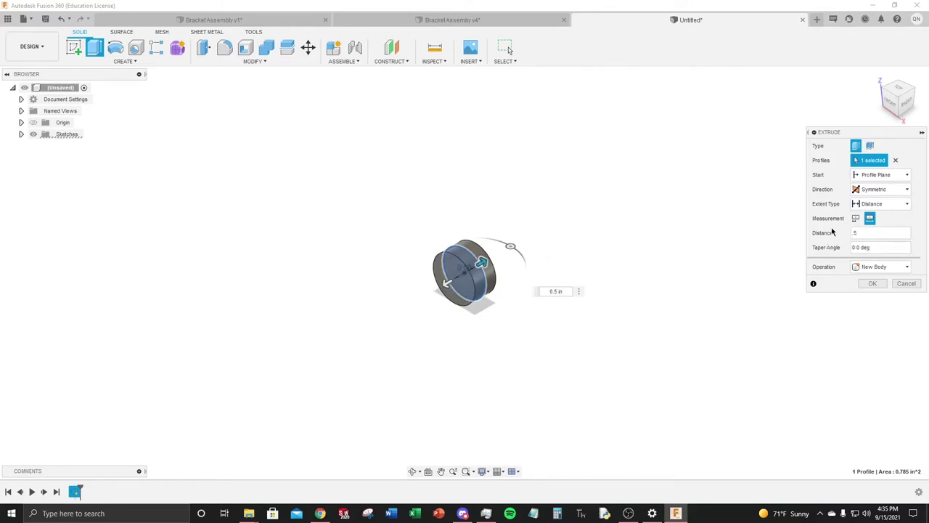
scroll(511, 260, up, 2)
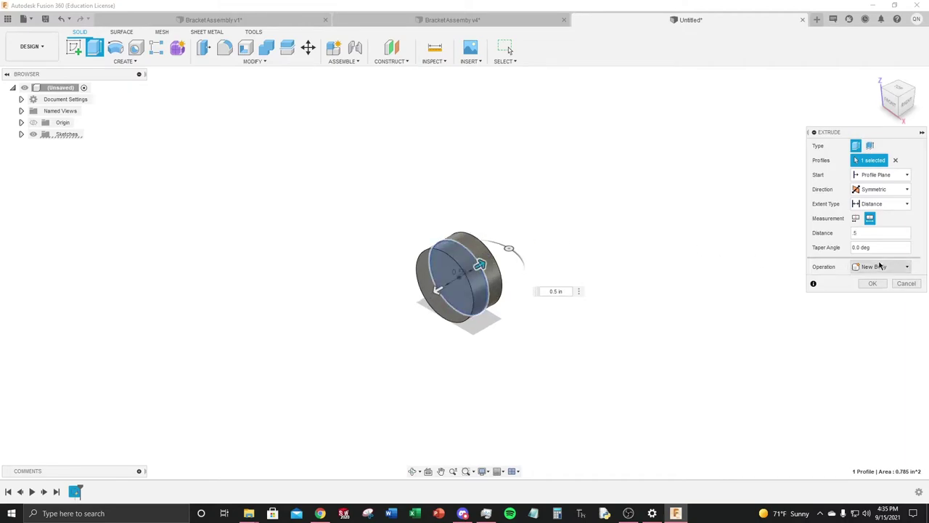
Step: Examine the clevis ring around the pin in the Bracket Assembly design and return to the untitled clevis design
click(495, 21)
scroll(540, 273, up, 5)
shift+middle_drag(757, 191, 559, 406)
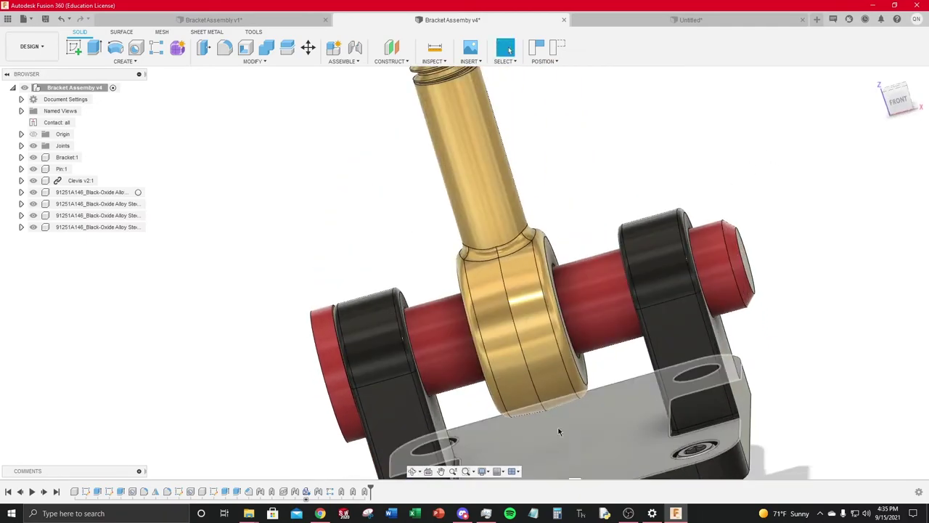
click(686, 19)
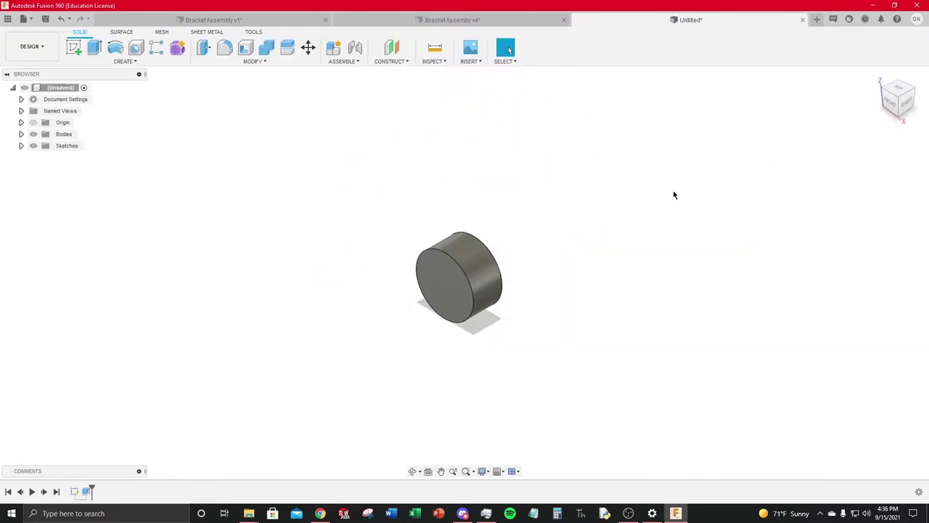
Step: Reopen the disc's extrusion for editing, set its taper angle to 5 degrees, and inspect the tapered edge from the right side
right_click(87, 491)
click(114, 397)
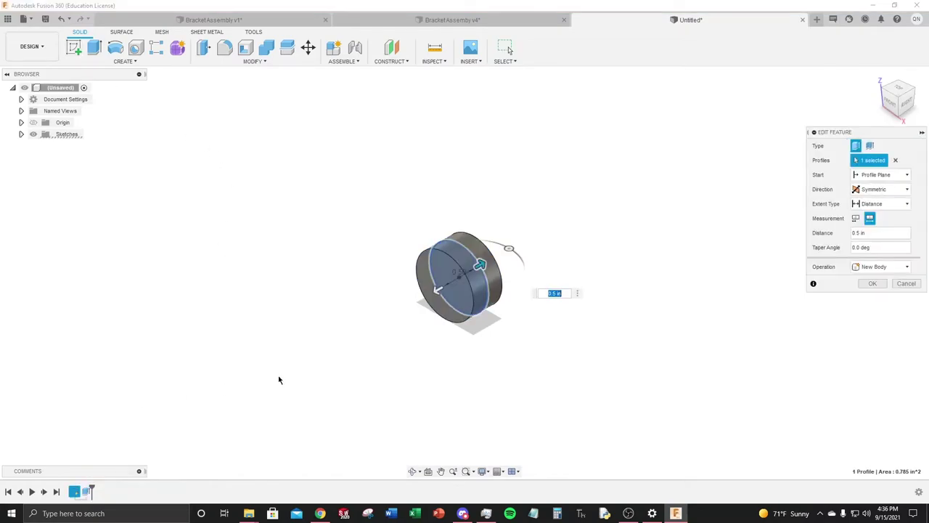
click(842, 254)
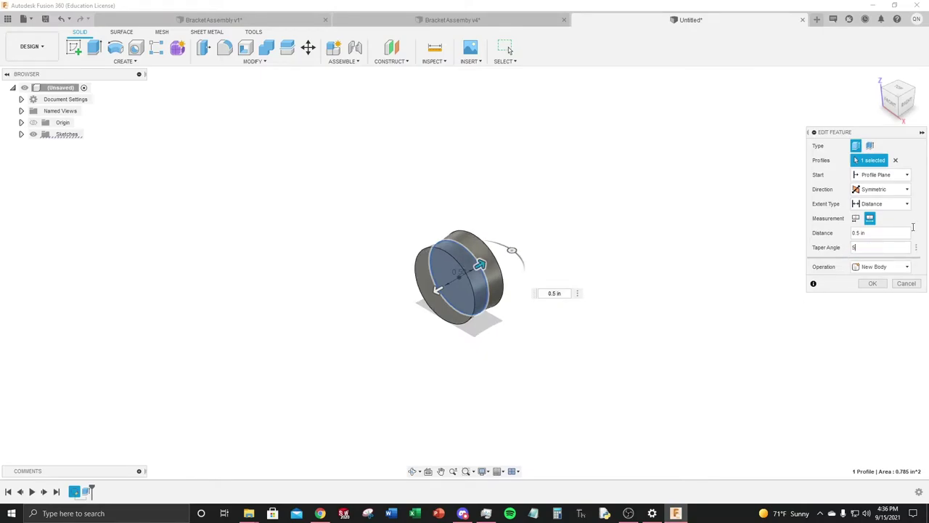
text(5)
click(906, 106)
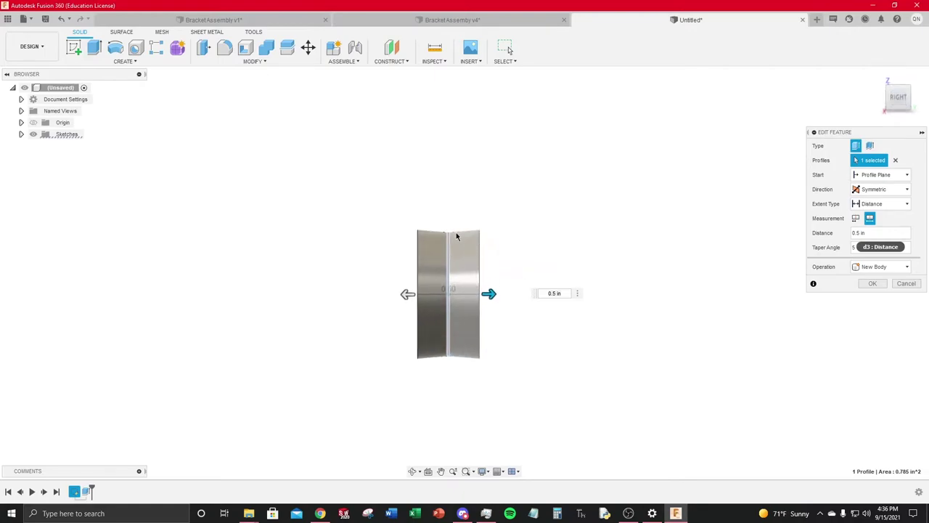
scroll(448, 241, up, 2)
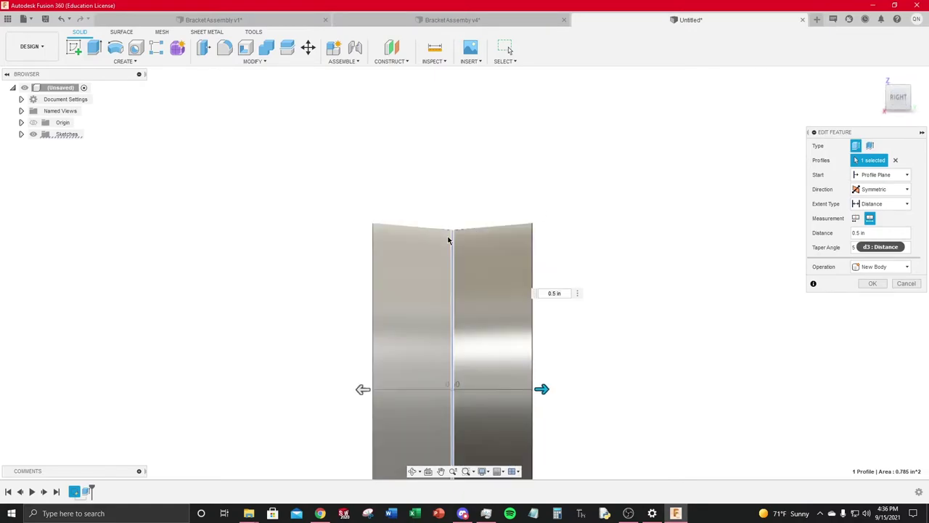